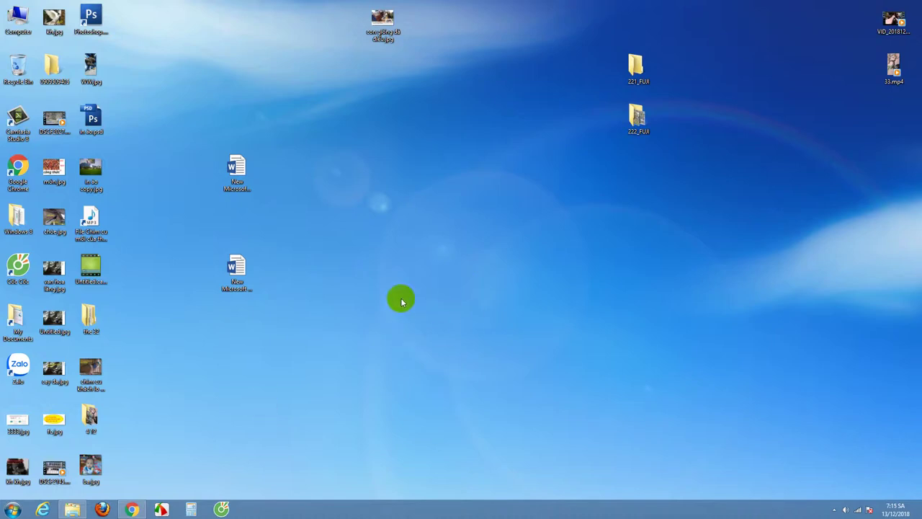
# Step: Marquee-select several groups of desktop icons
pyautogui.moveTo(176, 110); pyautogui.dragTo(768, 397)
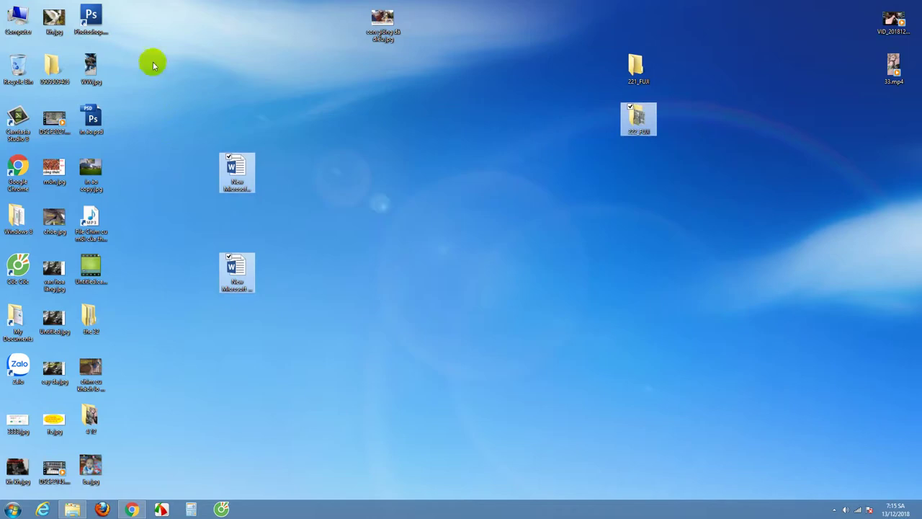
pyautogui.moveTo(142, 32); pyautogui.dragTo(142, 61)
pyautogui.moveTo(139, 123); pyautogui.dragTo(654, 397)
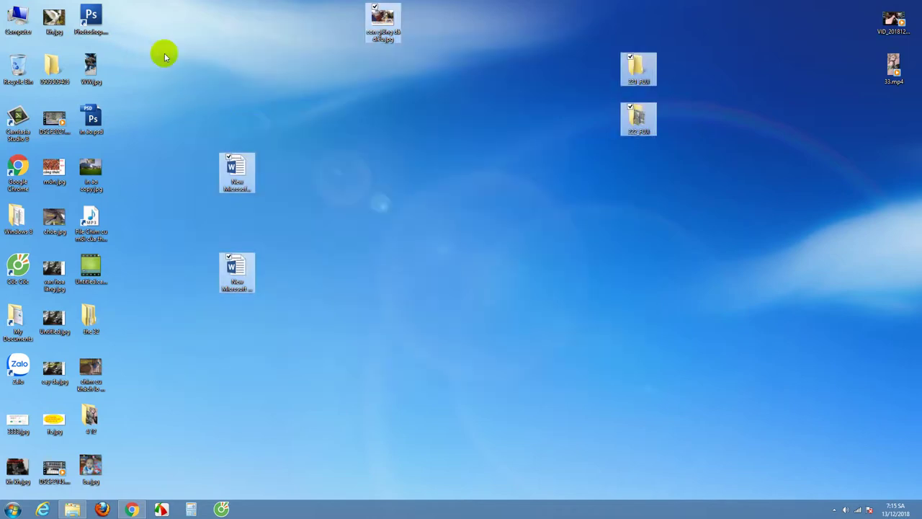
pyautogui.moveTo(166, 3); pyautogui.dragTo(719, 377)
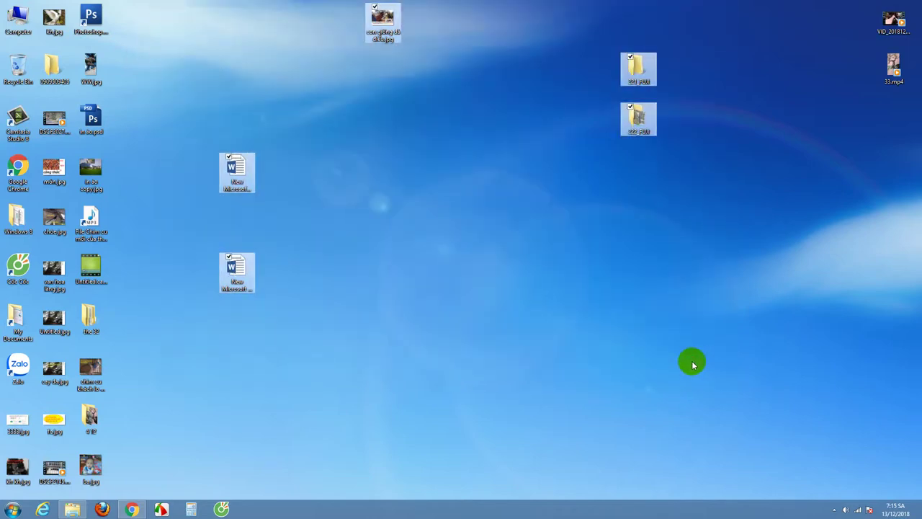
# Step: Clear the selection and open the Computer window listing drives C:, D: and E:
pyautogui.click(546, 453)
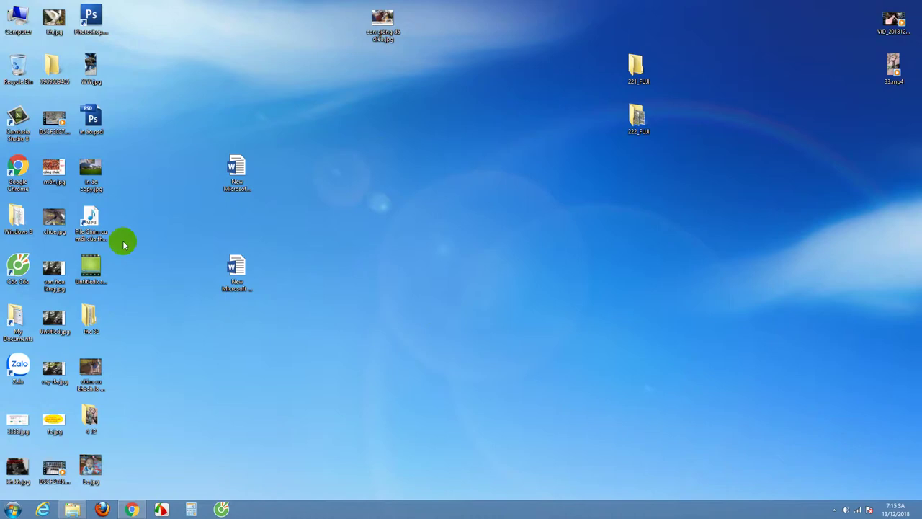
pyautogui.click(85, 164)
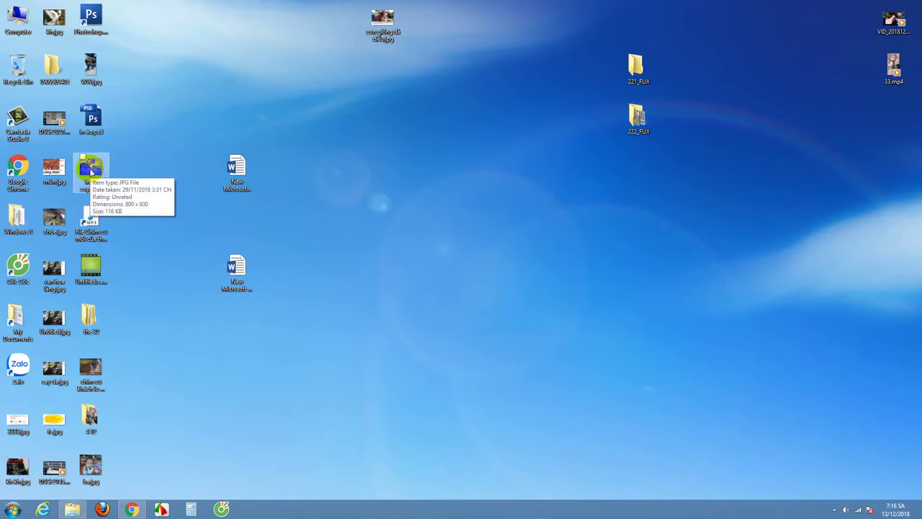
pyautogui.doubleClick(18, 20)
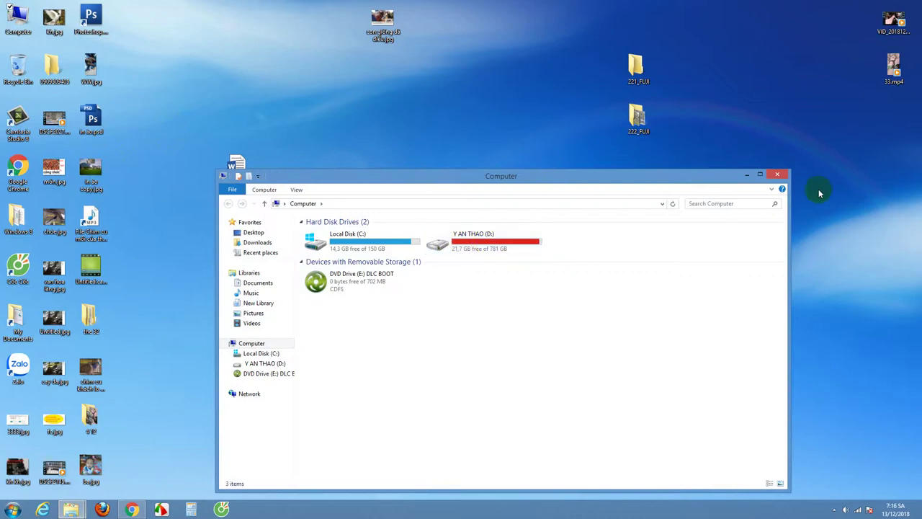
# Step: Search the Y AN THAO (D:) drive for 'lo' and open the LO GO KÊNH folder
pyautogui.click(730, 204)
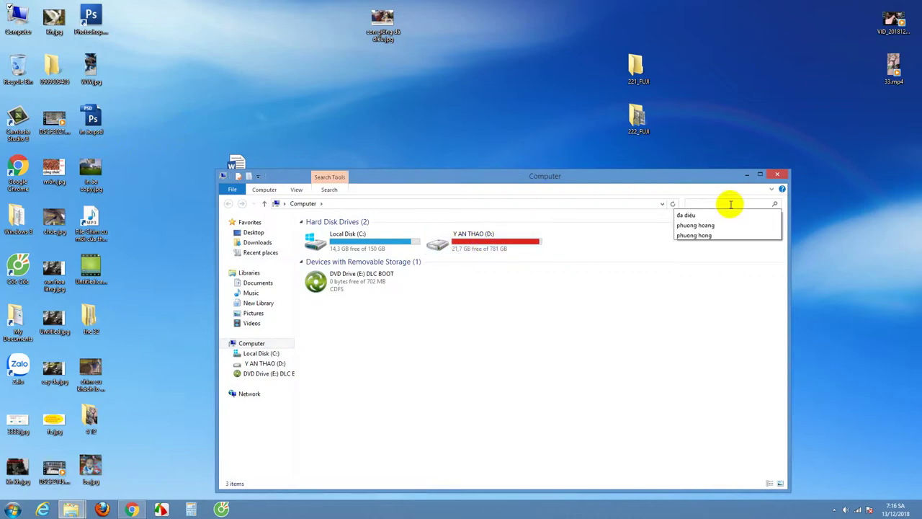
pyautogui.write('lo')
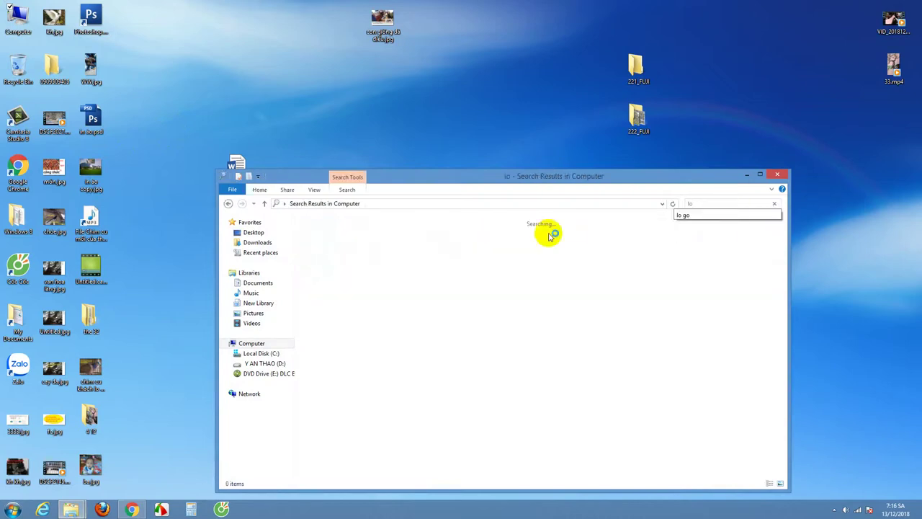
pyautogui.click(278, 363)
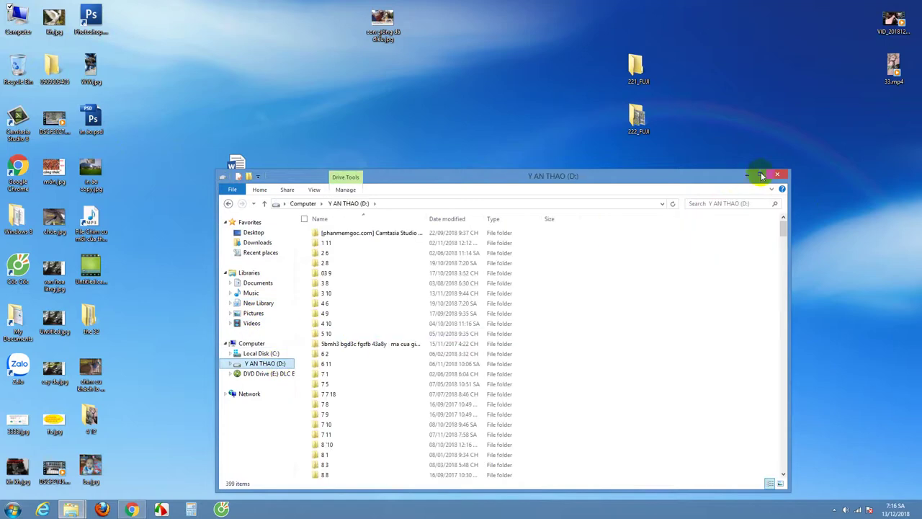
pyautogui.click(725, 203)
pyautogui.click(681, 216)
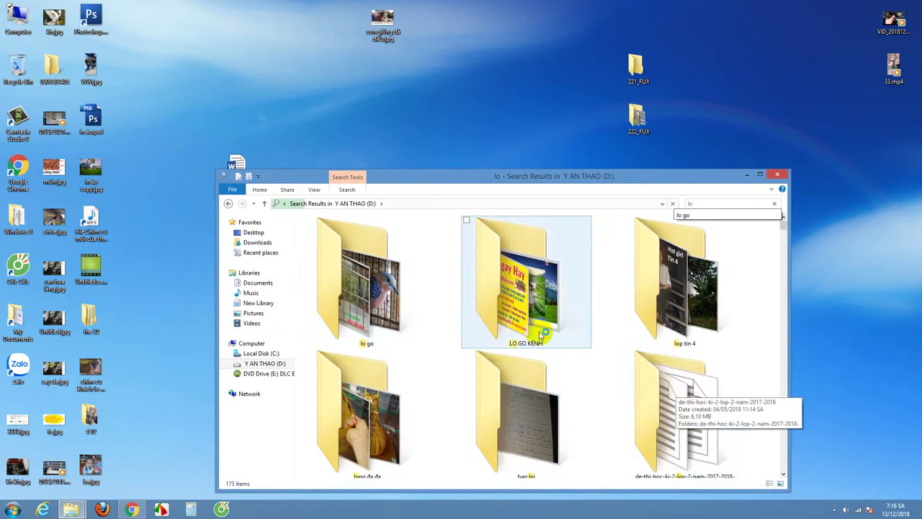
pyautogui.doubleClick(525, 286)
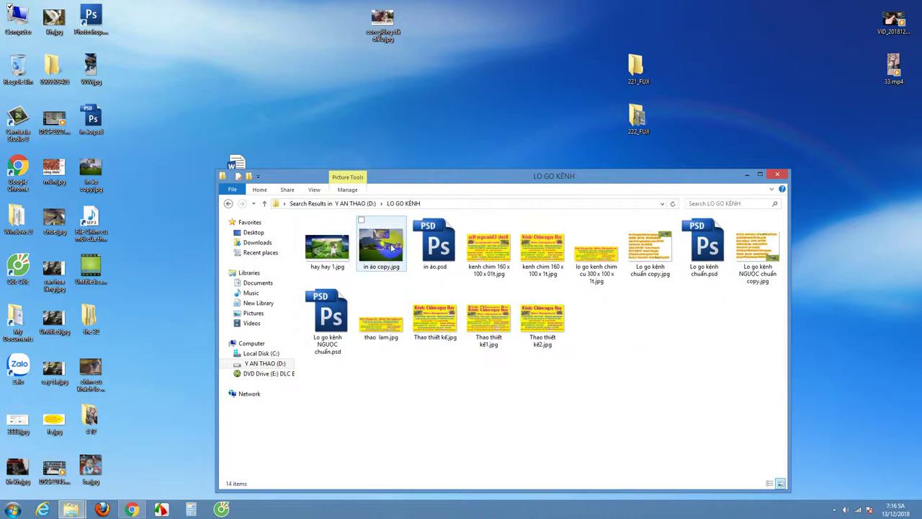
# Step: Copy in áo copy.jpg onto the desktop, replacing the existing file, and minimize Explorer
pyautogui.click(374, 245)
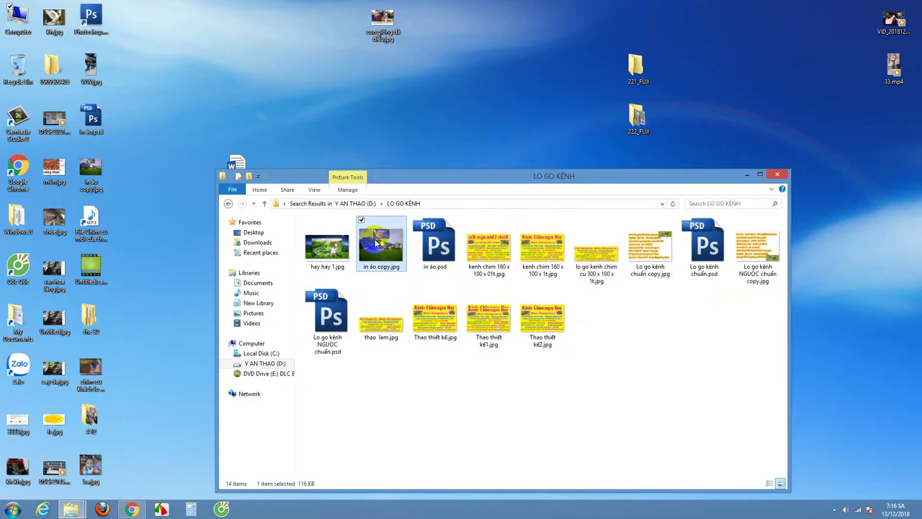
pyautogui.rightClick(377, 246)
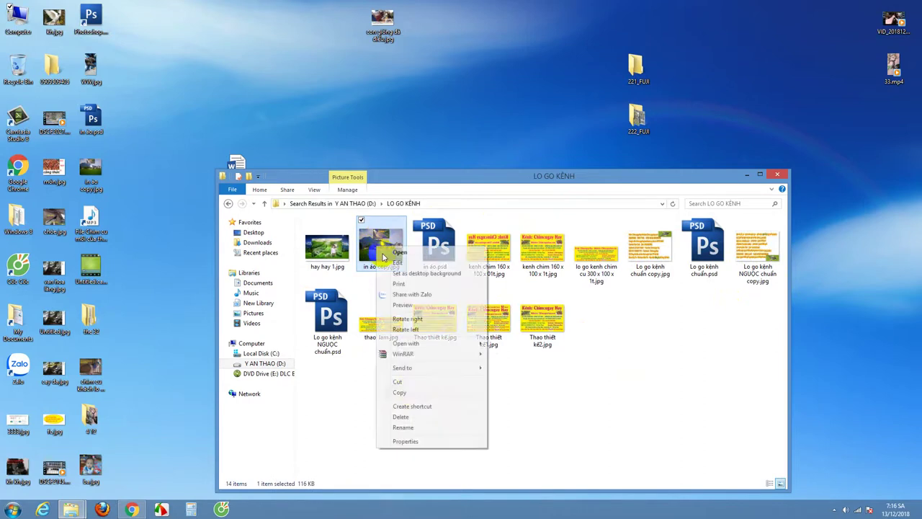
pyautogui.click(400, 393)
pyautogui.rightClick(222, 78)
pyautogui.click(273, 120)
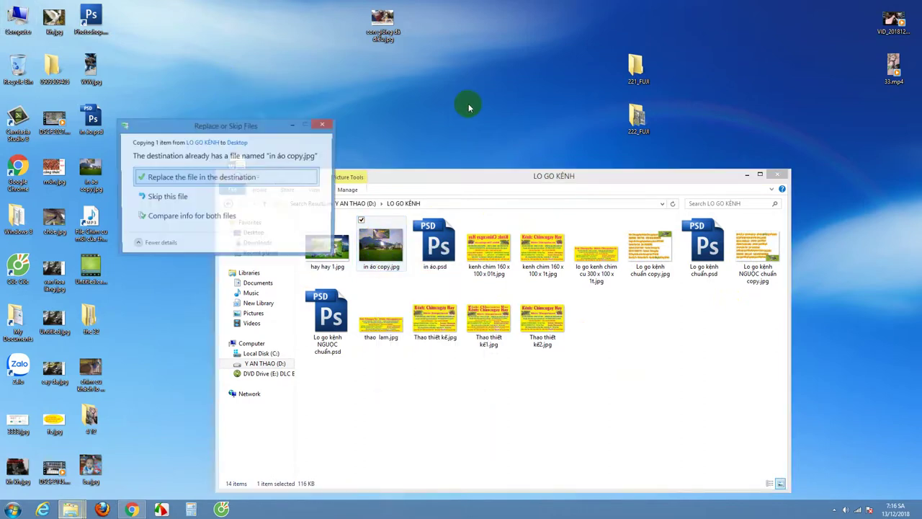
pyautogui.click(199, 177)
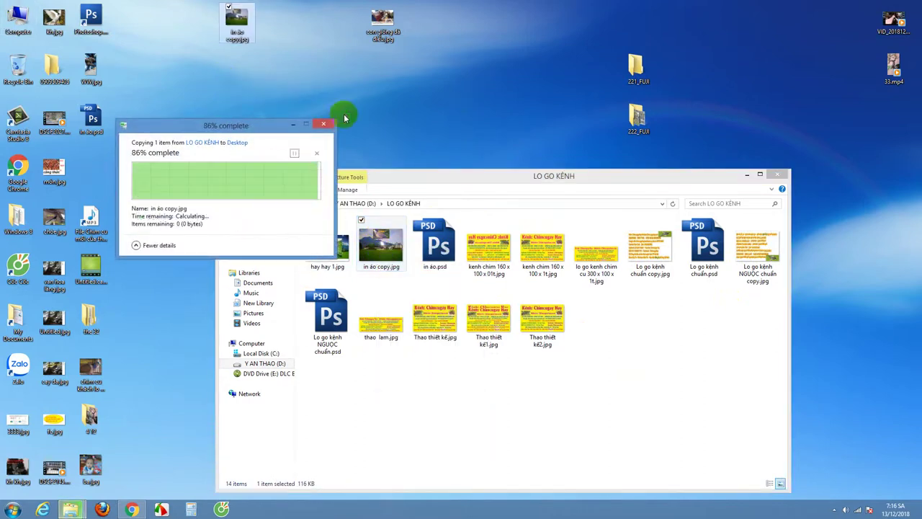
pyautogui.click(745, 175)
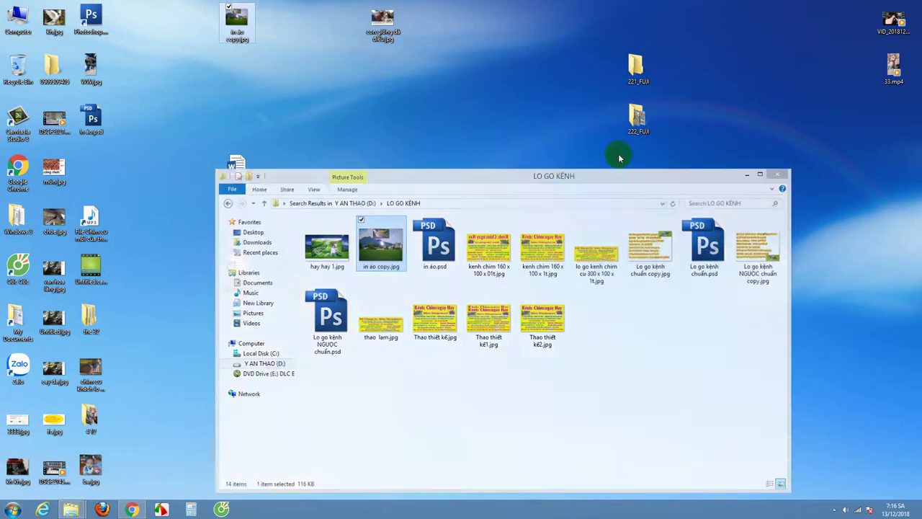
pyautogui.rightClick(242, 16)
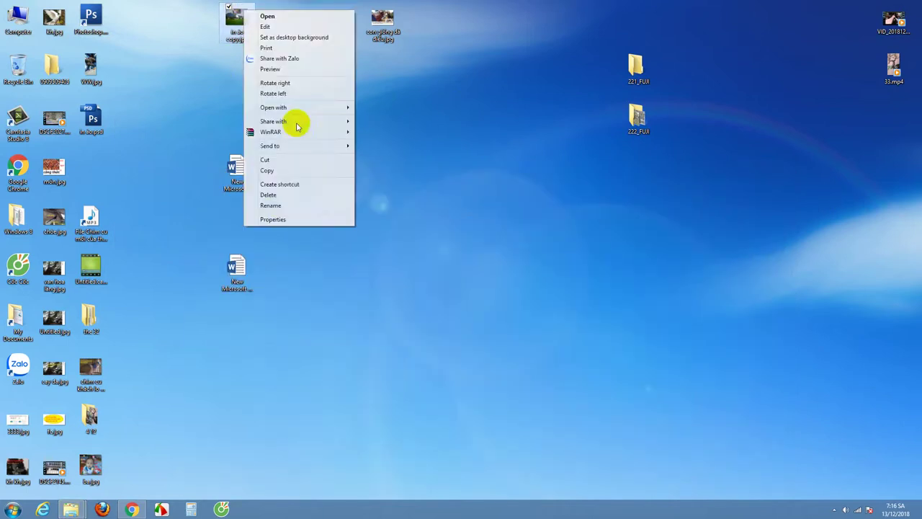
# Step: Rename the desktop photo to ANH .jpg and move it to the centre of the desktop
pyautogui.click(287, 205)
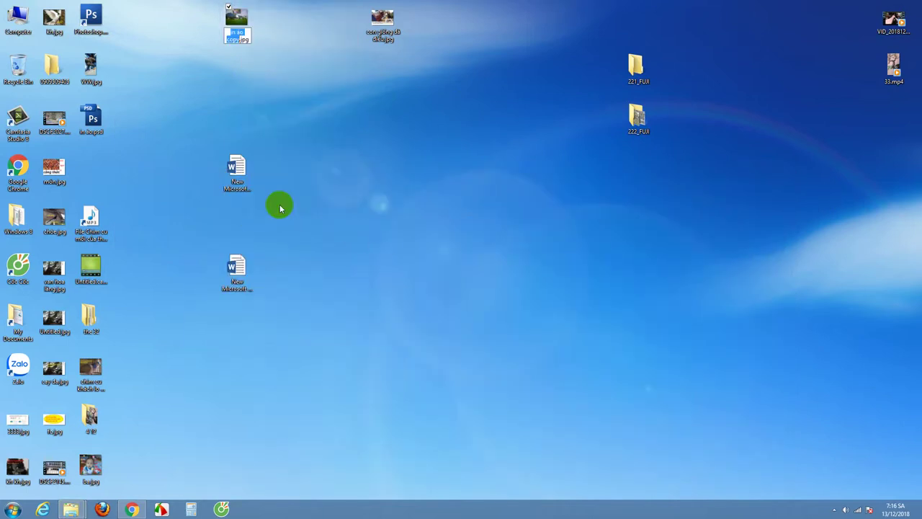
pyautogui.write('ANH')
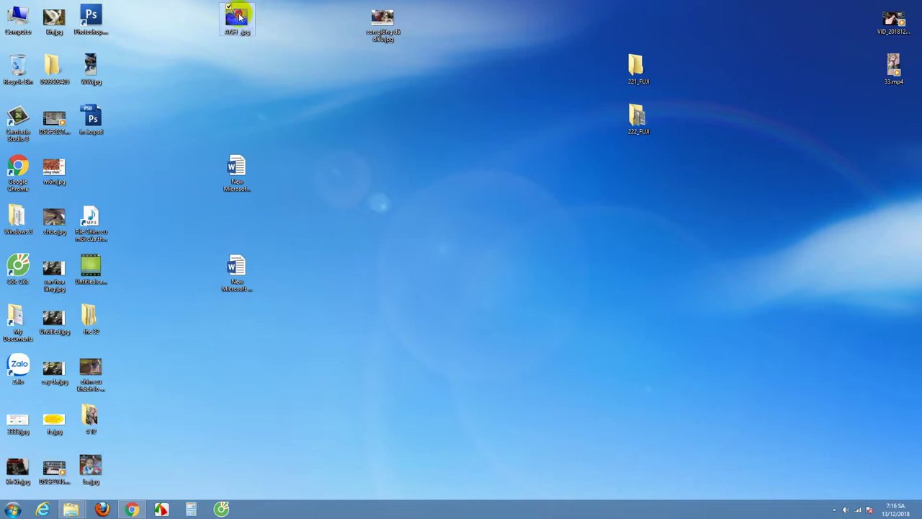
pyautogui.moveTo(244, 16); pyautogui.dragTo(466, 217)
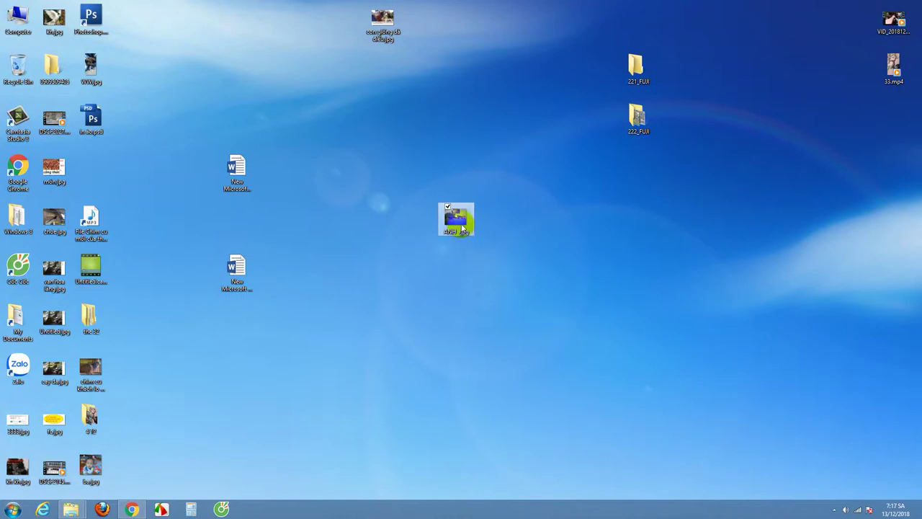
# Step: Duplicate ANH .jpg as ANH - Copy.jpg and bring up its Open with options
pyautogui.moveTo(460, 219)
pyautogui.moveTo(459, 219); pyautogui.dragTo(641, 223)
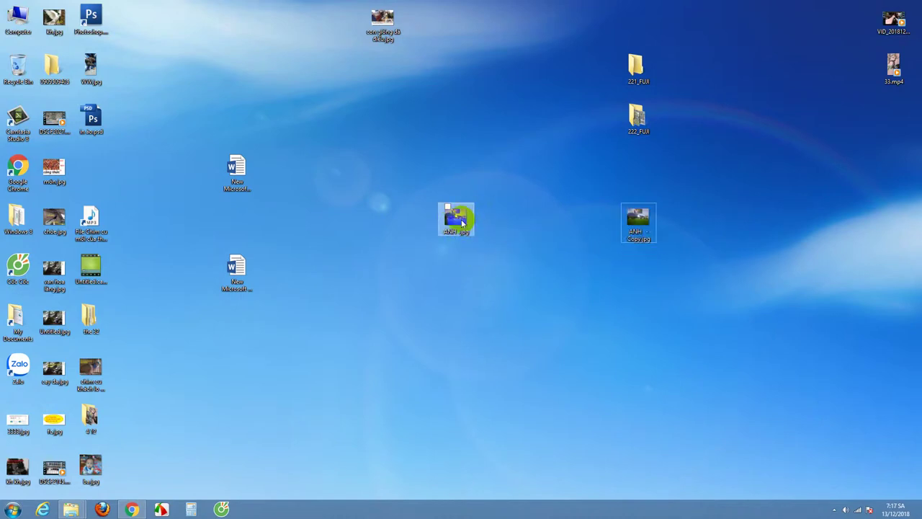
pyautogui.moveTo(462, 223)
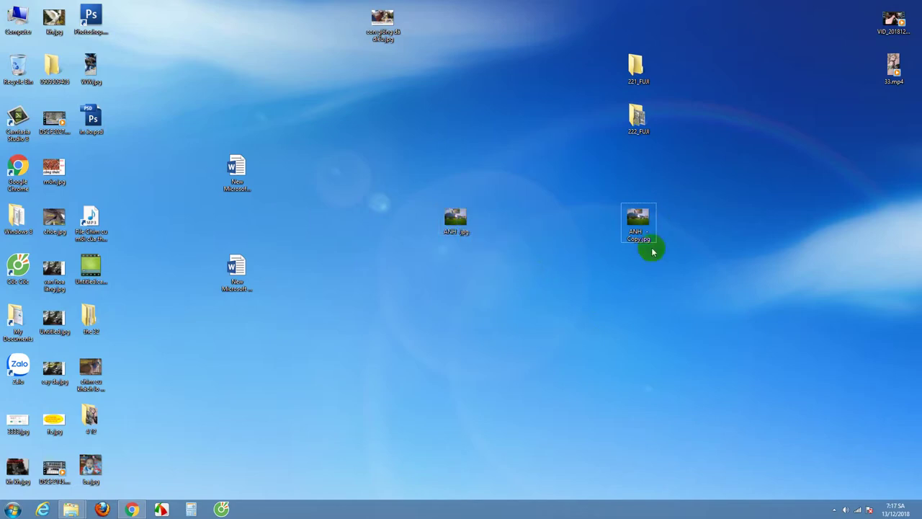
pyautogui.rightClick(458, 221)
pyautogui.moveTo(516, 317)
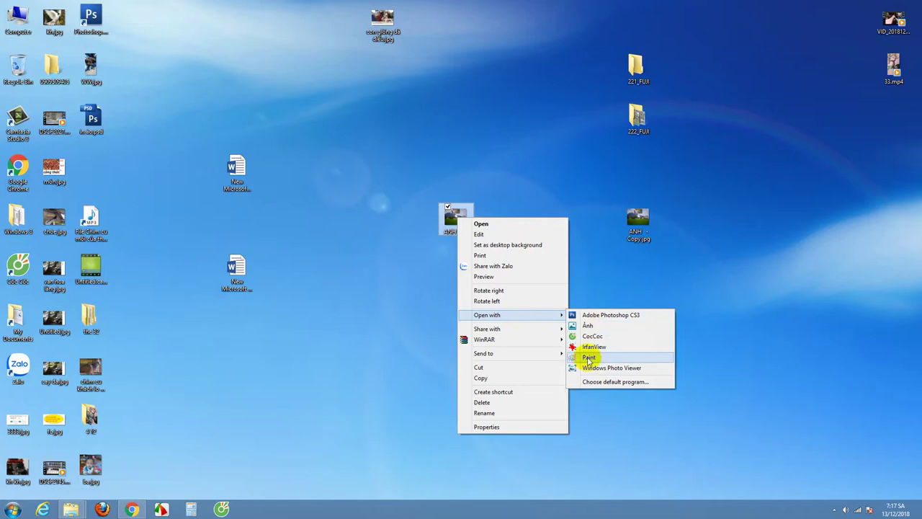
# Step: Open ANH .jpg in Paint and reposition the Paint window
pyautogui.click(588, 358)
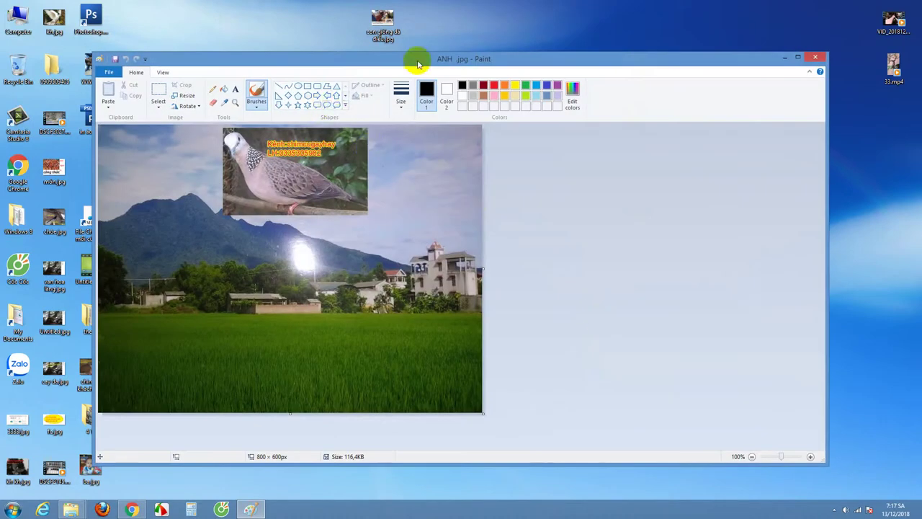
pyautogui.moveTo(441, 57)
pyautogui.mouseDown()
pyautogui.moveTo(568, 10)
pyautogui.moveTo(444, 21)
pyautogui.moveTo(544, 84)
pyautogui.moveTo(555, 44)
pyautogui.moveTo(540, 52)
pyautogui.mouseUp()
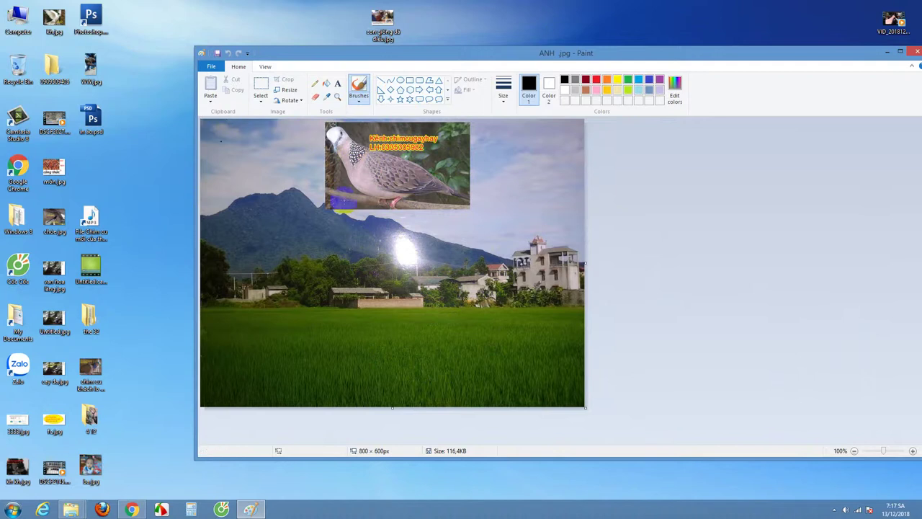
pyautogui.click(606, 60)
pyautogui.moveTo(606, 61)
pyautogui.mouseDown()
pyautogui.moveTo(521, 84)
pyautogui.moveTo(587, 48)
pyautogui.mouseUp()
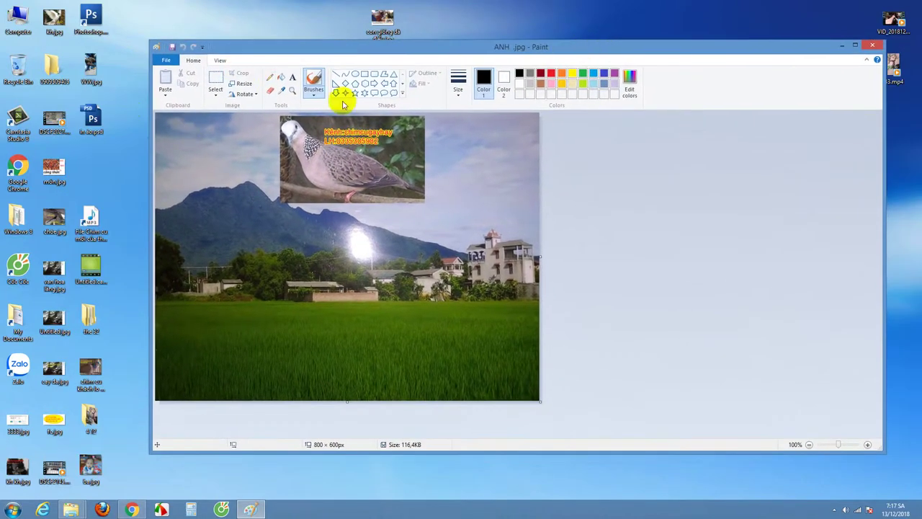
# Step: Zoom the picture to 200% and back to 100%
pyautogui.click(220, 59)
pyautogui.click(192, 60)
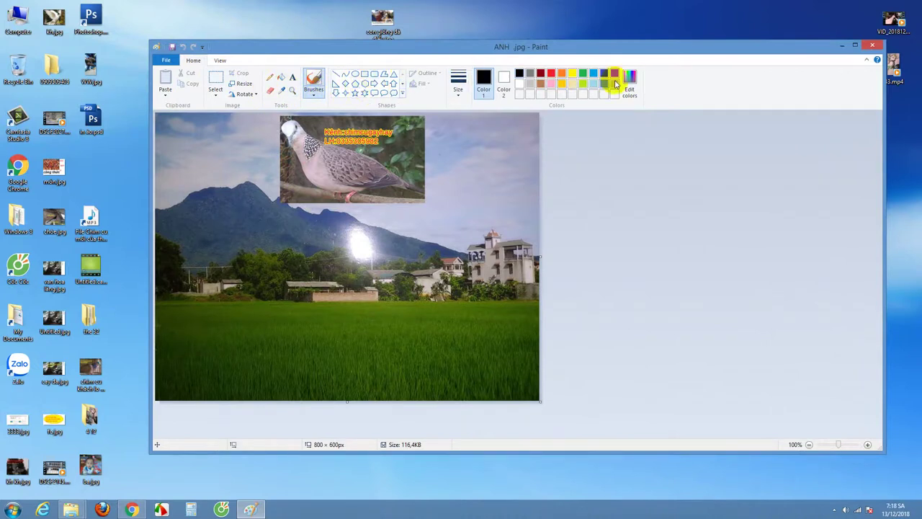
pyautogui.click(222, 61)
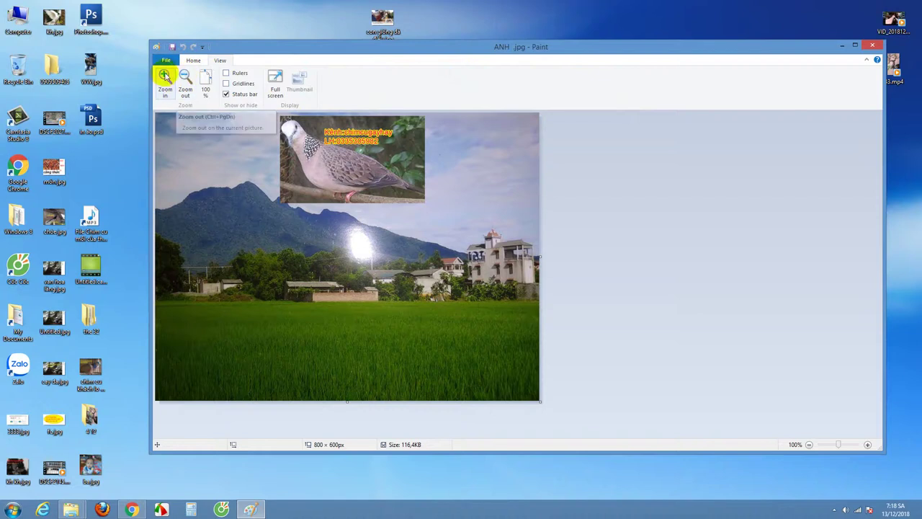
pyautogui.click(165, 77)
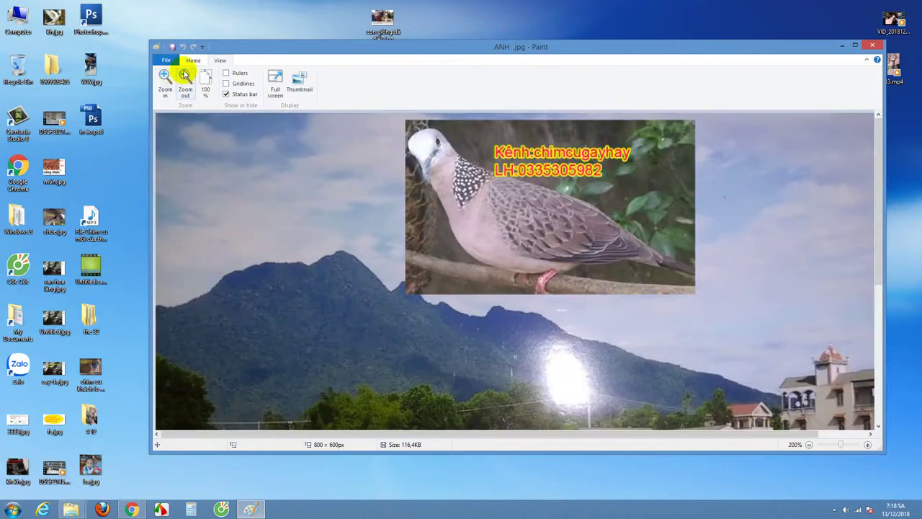
pyautogui.click(185, 78)
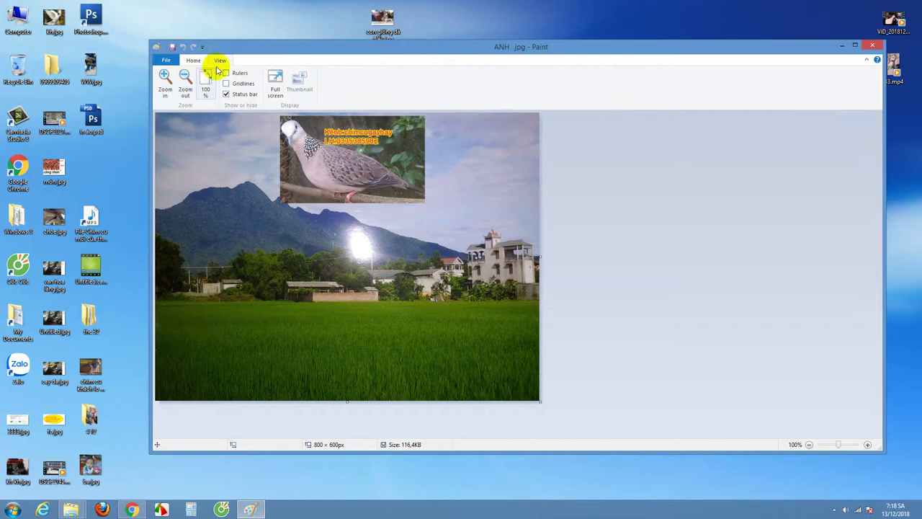
pyautogui.click(193, 60)
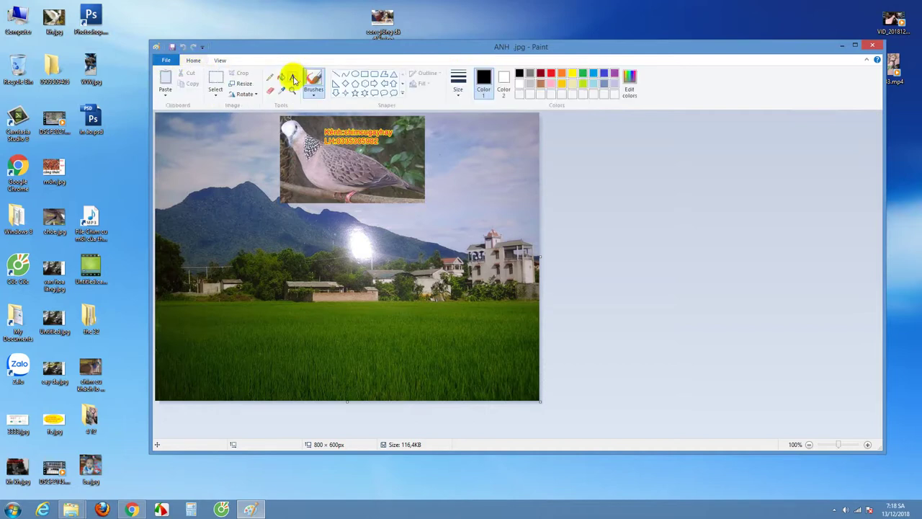
pyautogui.click(292, 78)
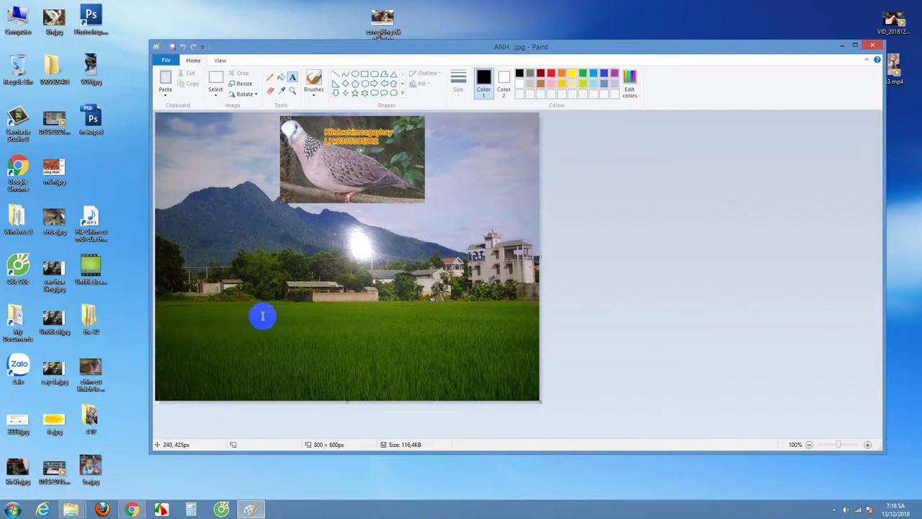
# Step: Draw a bold text box on the rice field and type 'Website:'
pyautogui.moveTo(223, 311)
pyautogui.mouseDown()
pyautogui.moveTo(324, 356)
pyautogui.moveTo(451, 358)
pyautogui.mouseUp()
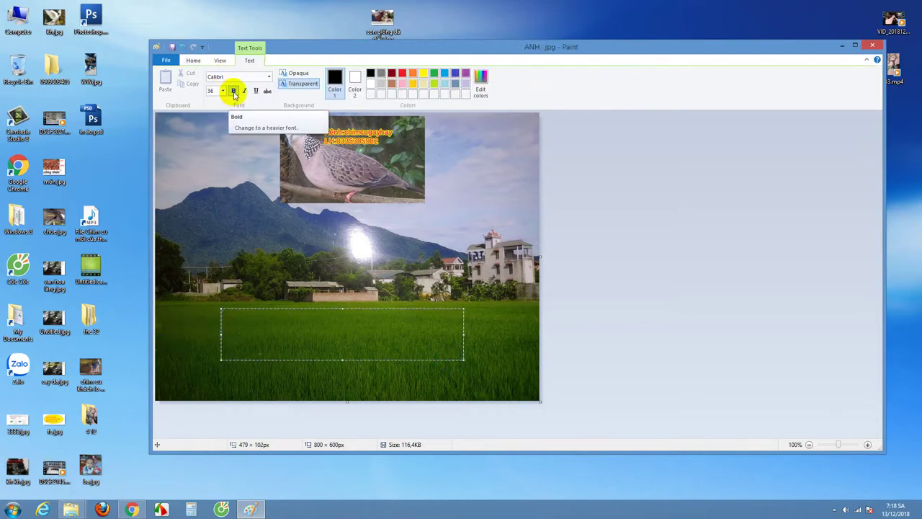
pyautogui.click(234, 92)
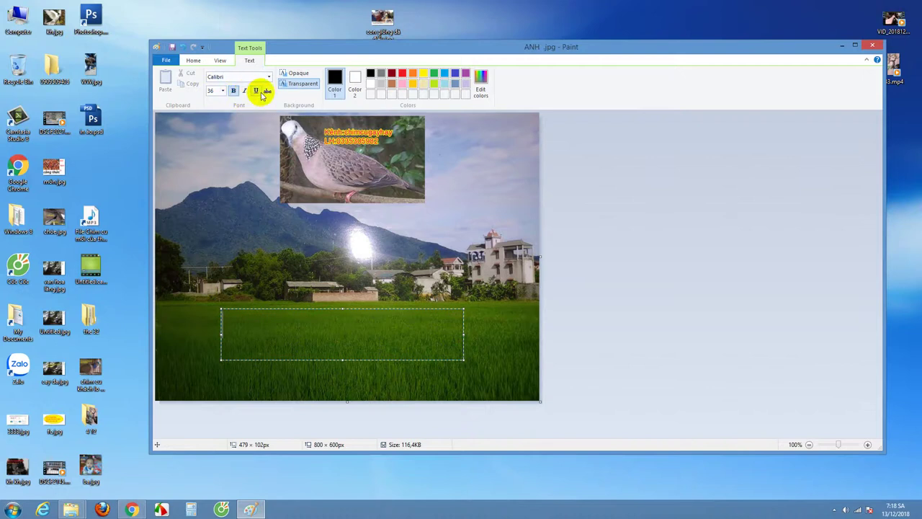
pyautogui.click(261, 313)
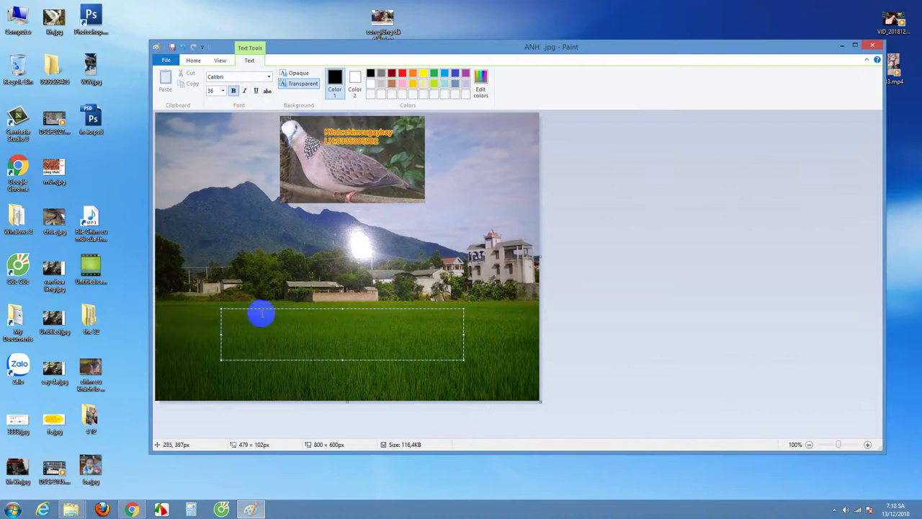
pyautogui.click(455, 73)
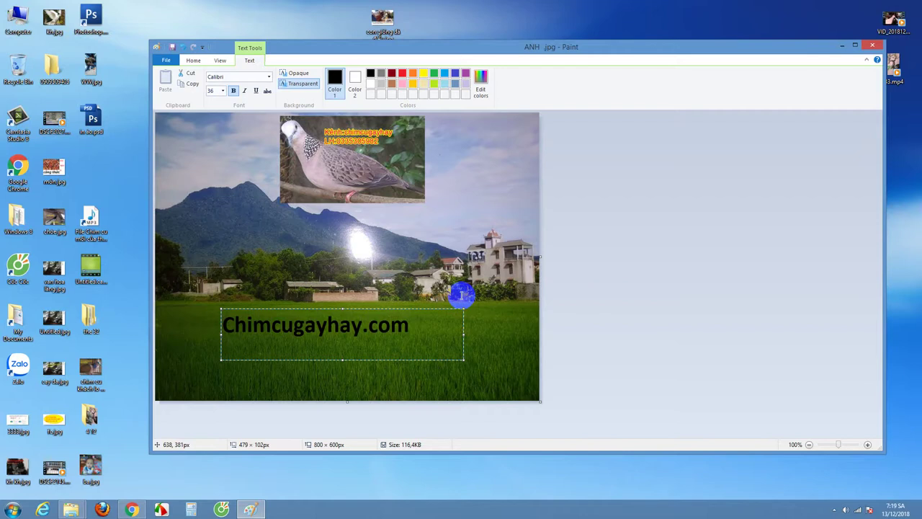
pyautogui.write('W')
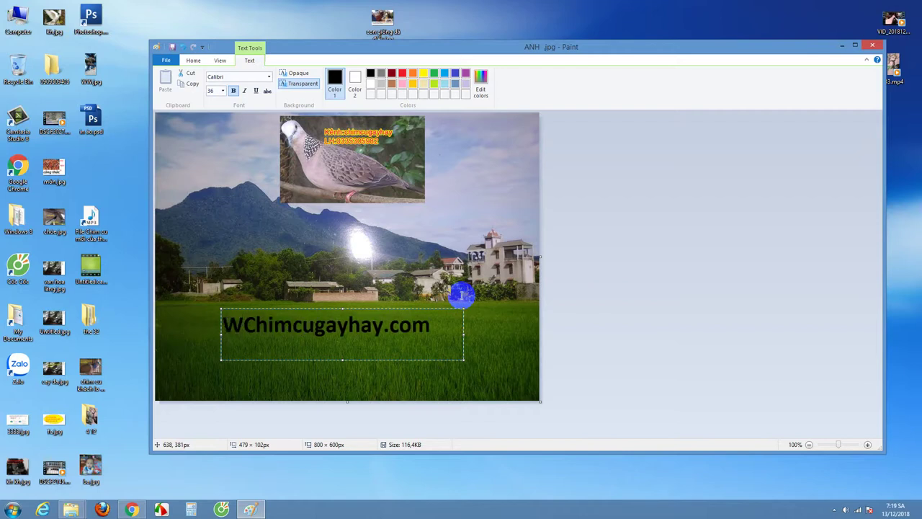
pyautogui.write('eb')
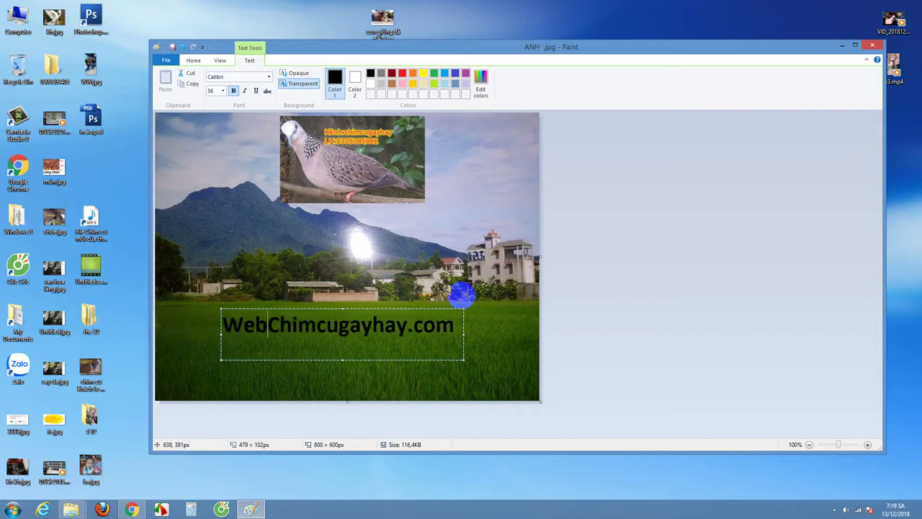
pyautogui.write('site')
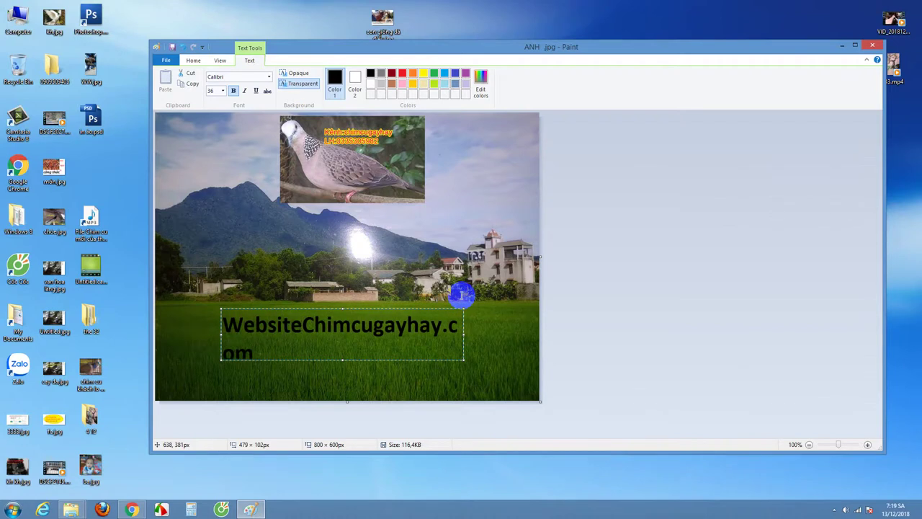
pyautogui.write(':')
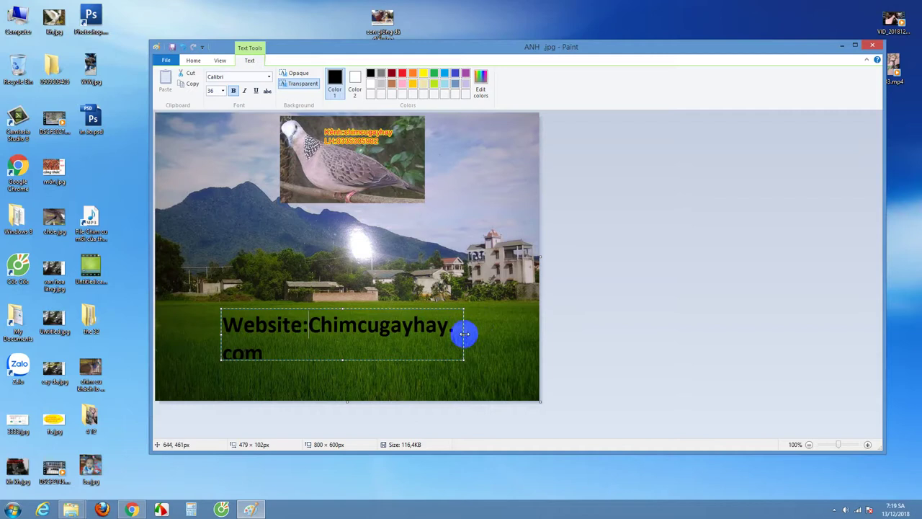
# Step: Enlarge the text box, add a second line with the hotline phone number, and select the text
pyautogui.moveTo(464, 334); pyautogui.dragTo(515, 336)
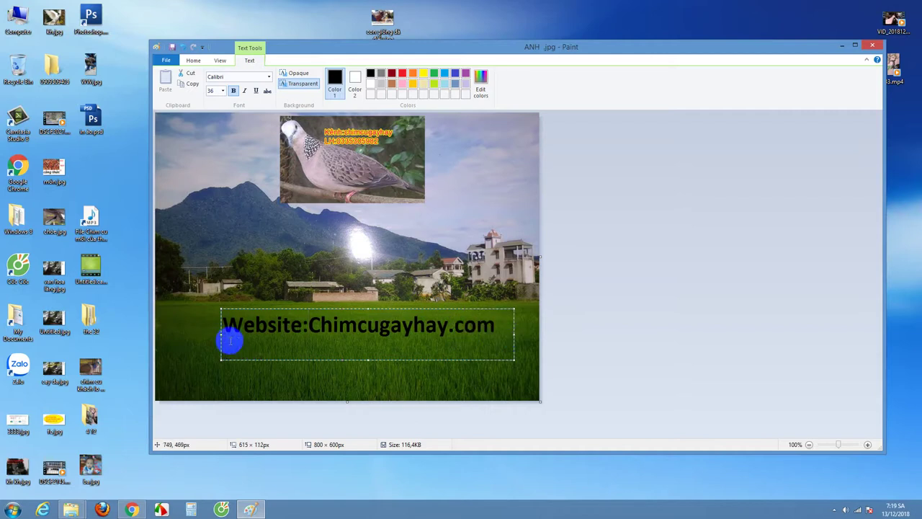
pyautogui.moveTo(220, 335); pyautogui.dragTo(186, 332)
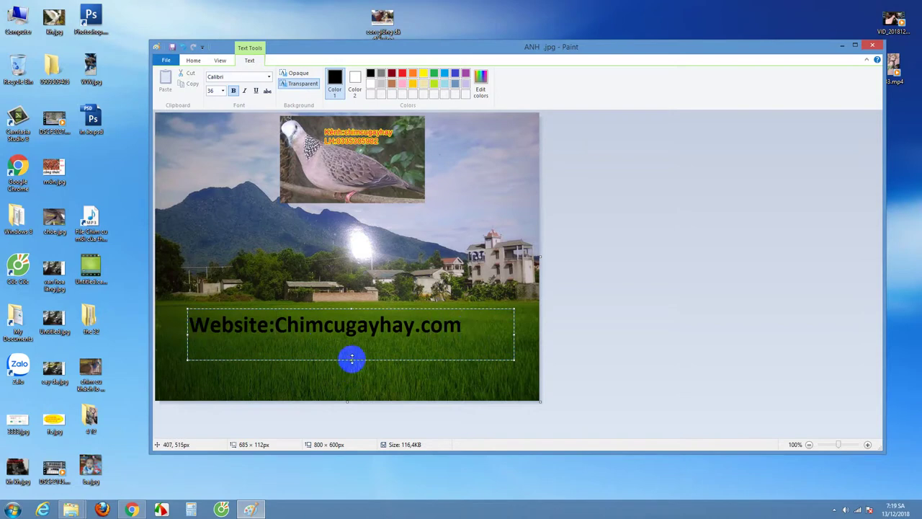
pyautogui.moveTo(350, 361); pyautogui.dragTo(351, 385)
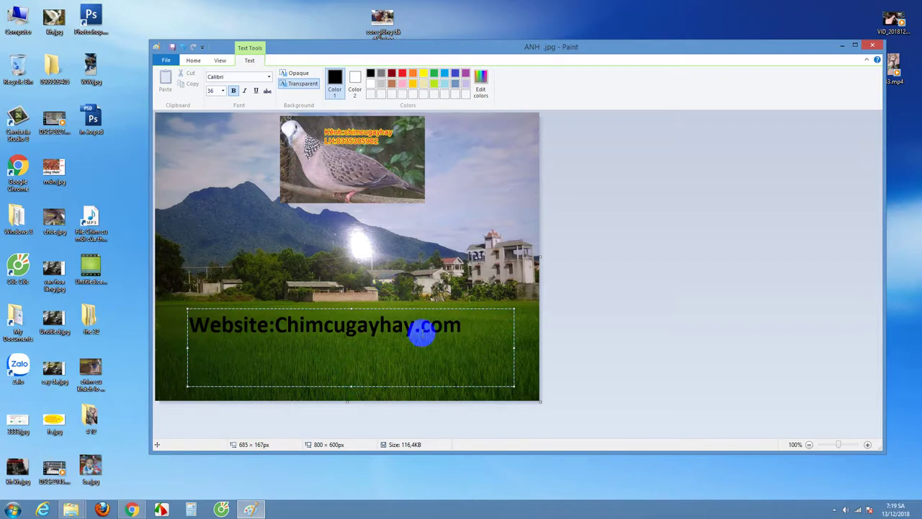
pyautogui.doubleClick(476, 326)
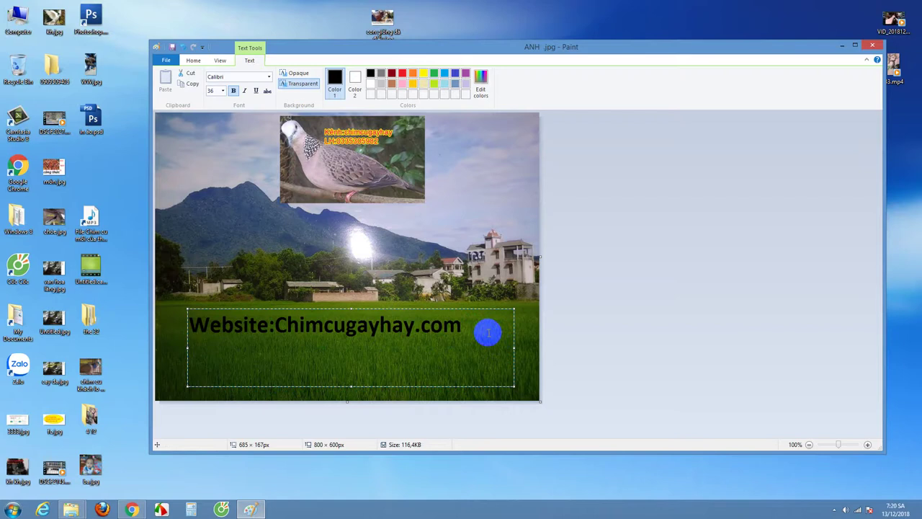
pyautogui.write('DD')
pyautogui.press('BackSpace')
pyautogui.press('BackSpace')
pyautogui.write('Hotline')
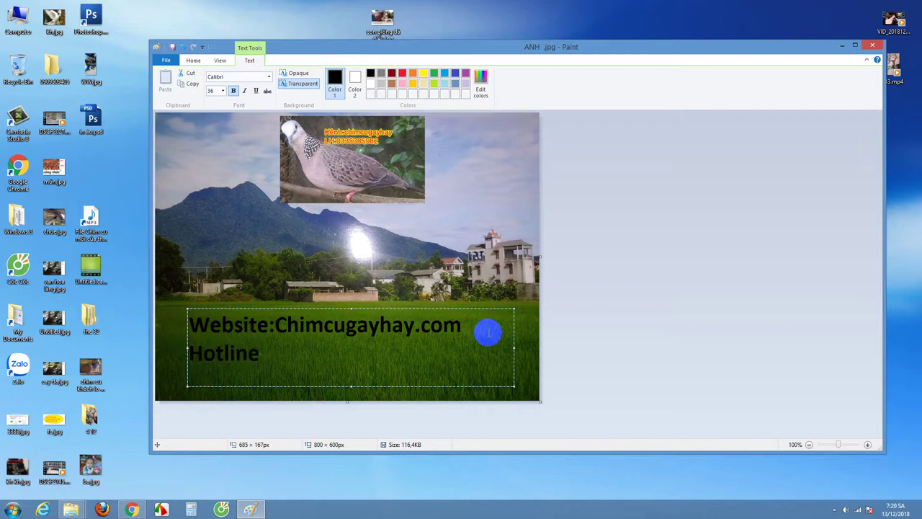
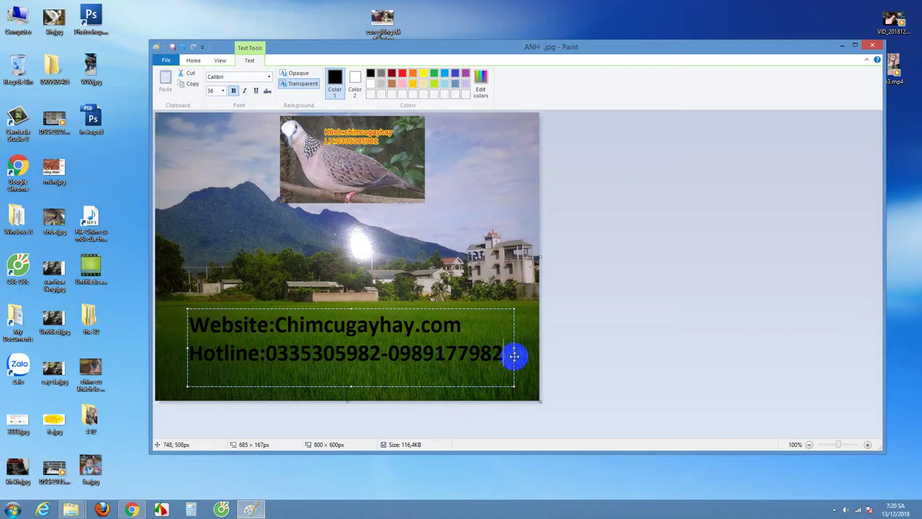
pyautogui.moveTo(504, 353); pyautogui.dragTo(189, 333)
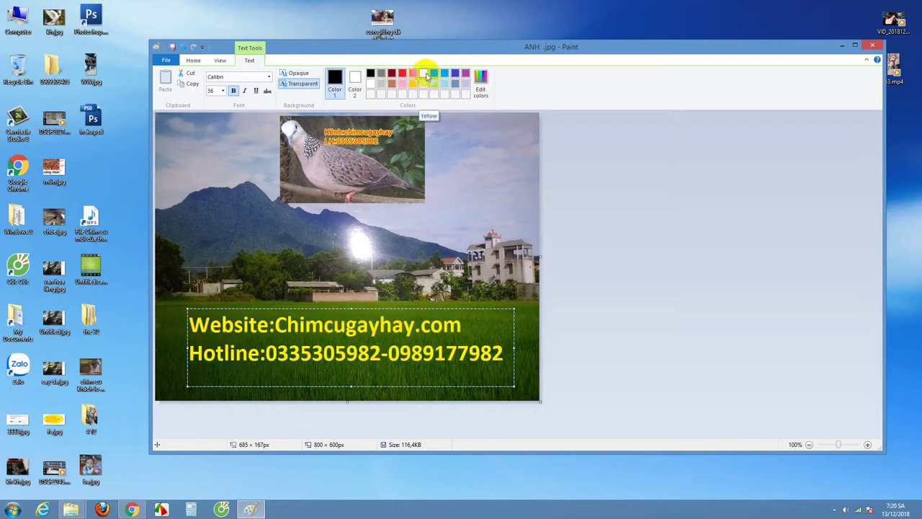
# Step: Make the selected text yellow, size 28, bold and italic
pyautogui.click(426, 75)
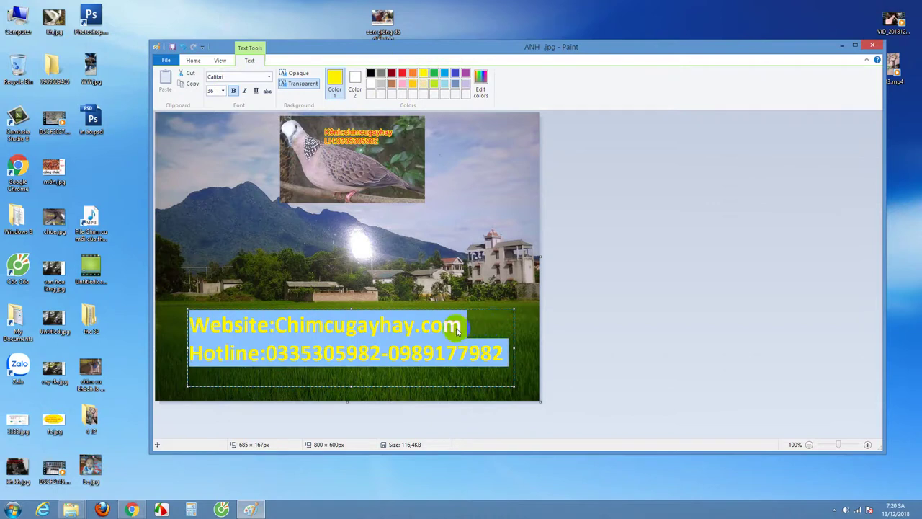
pyautogui.click(223, 92)
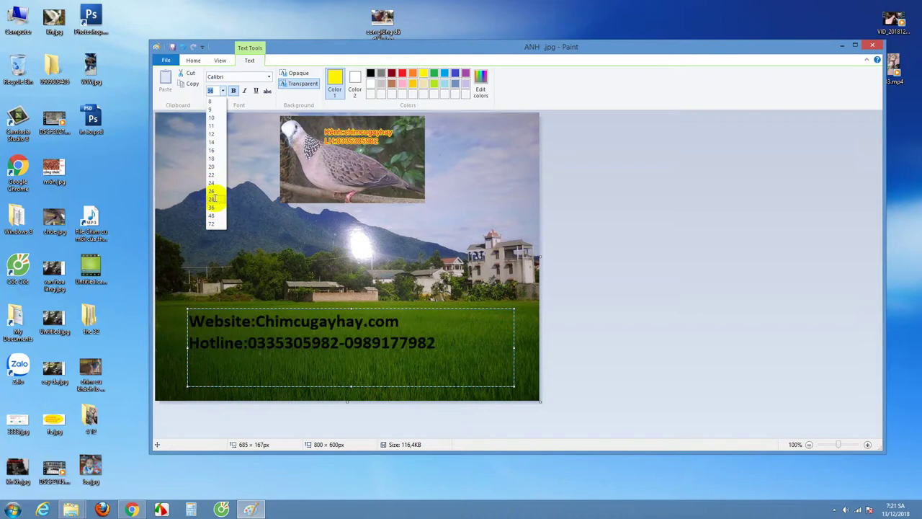
pyautogui.click(214, 198)
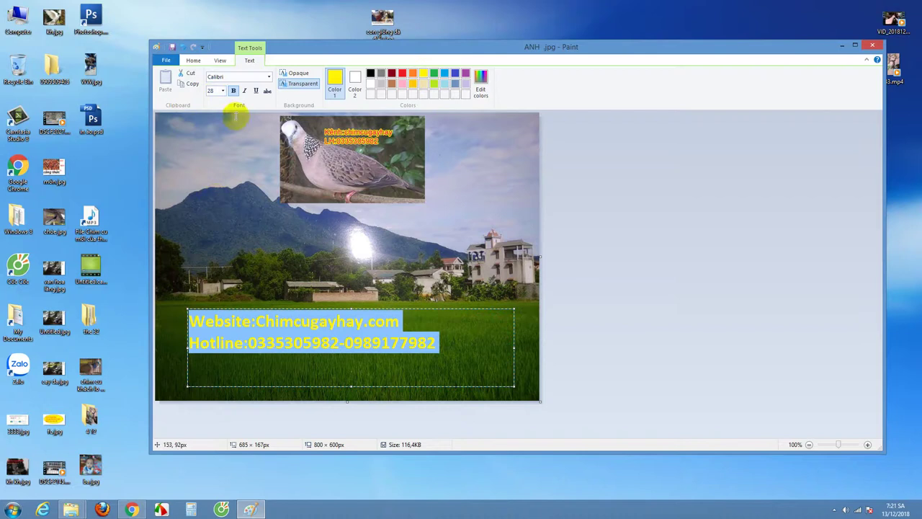
pyautogui.click(235, 90)
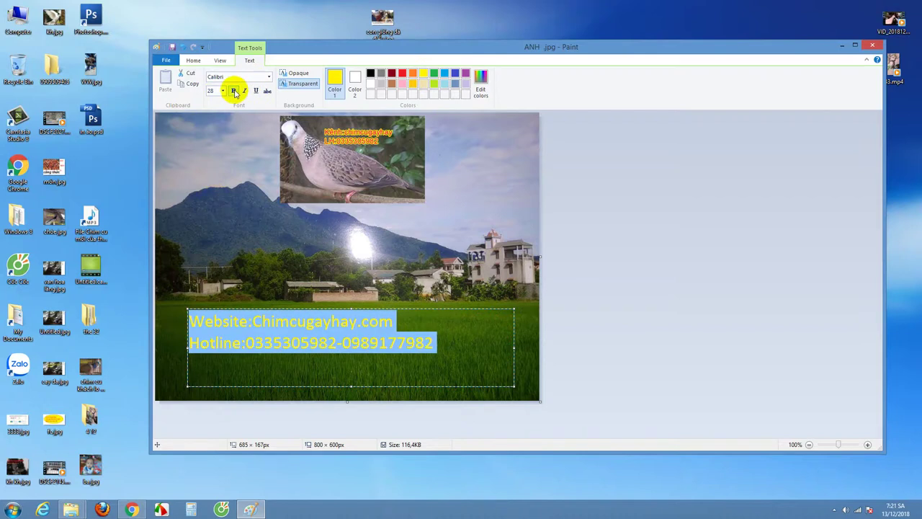
pyautogui.click(234, 90)
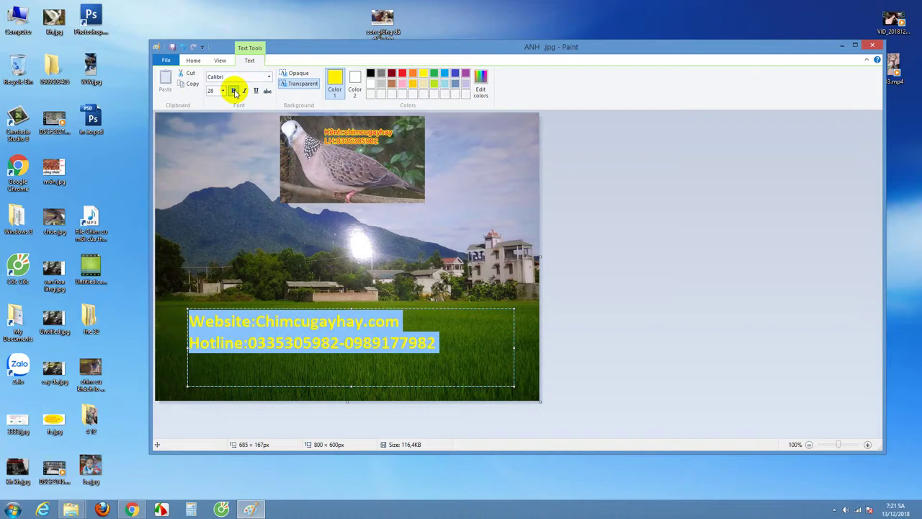
pyautogui.click(245, 91)
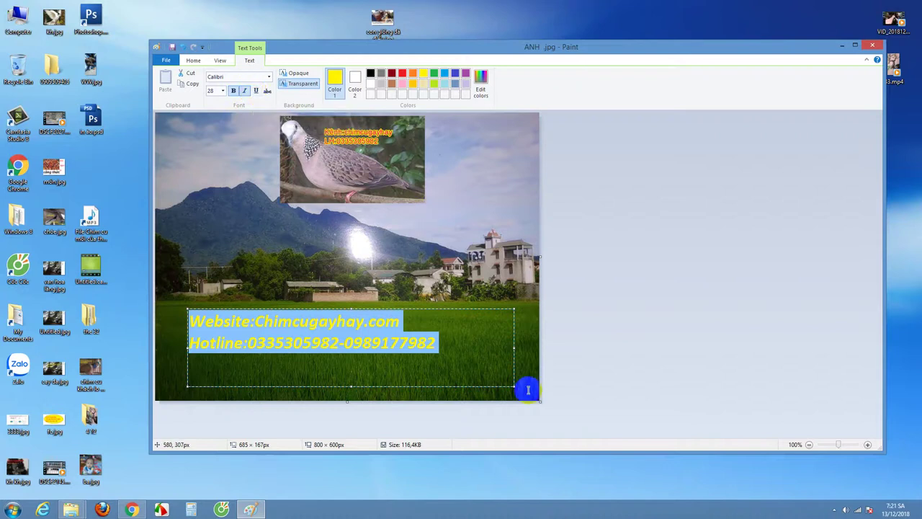
# Step: Indent the Website and Hotline lines toward the centre and commit the text onto the picture
pyautogui.click(466, 349)
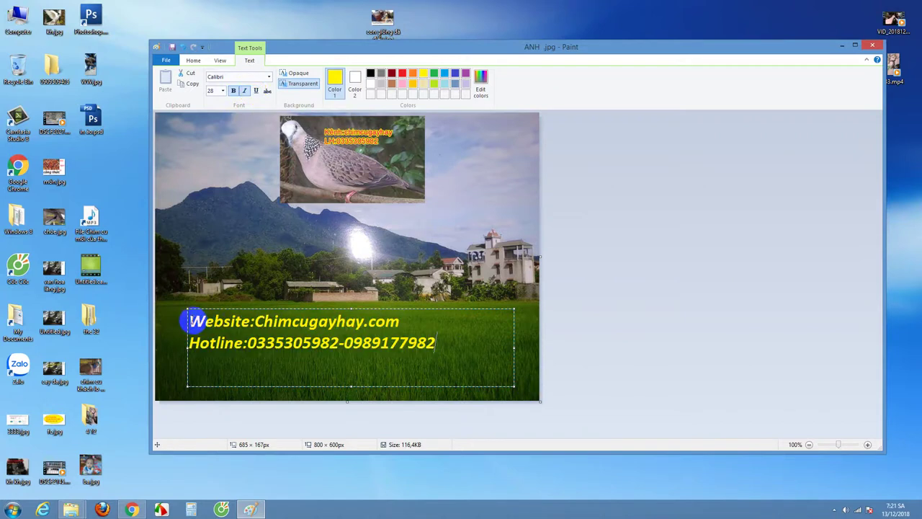
pyautogui.click(189, 321)
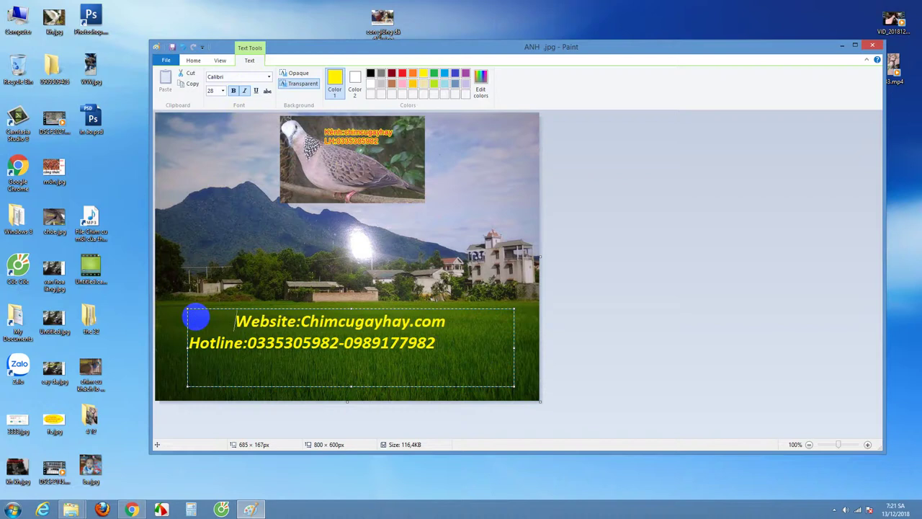
pyautogui.click(191, 345)
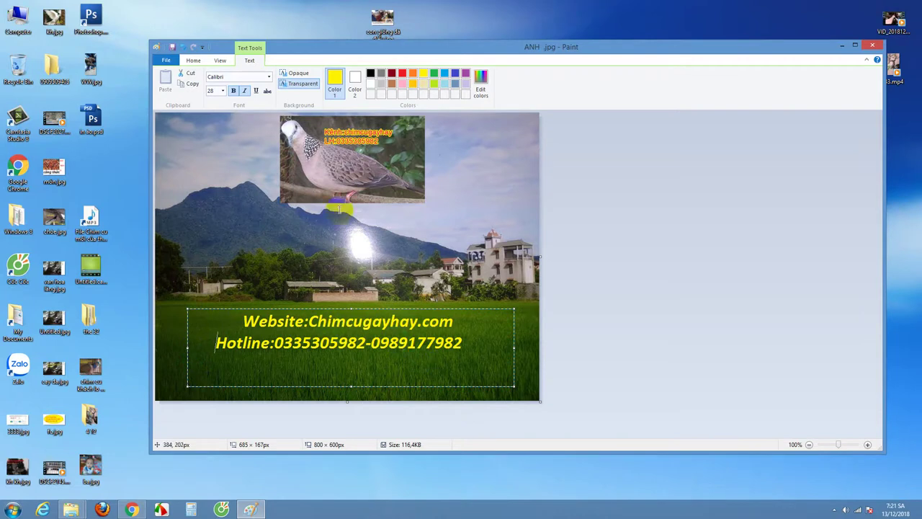
pyautogui.click(203, 217)
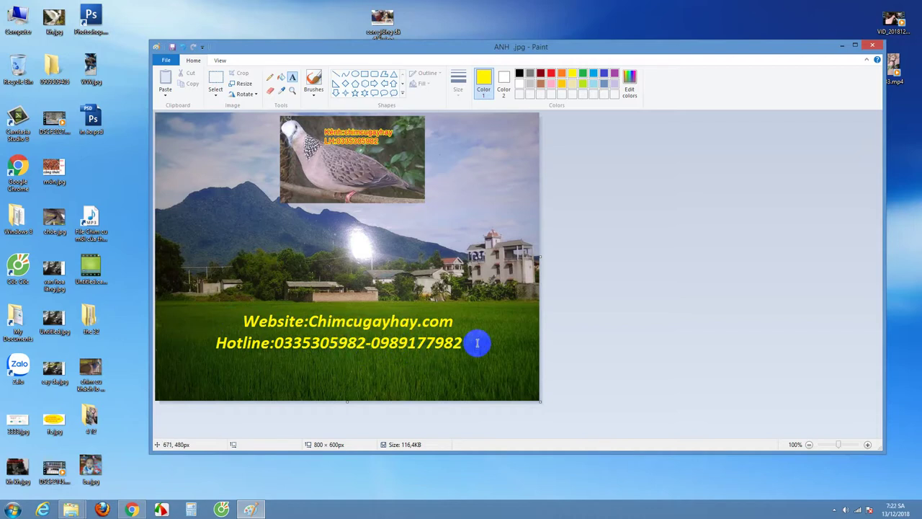
# Step: Save the edited picture as a JPEG named ANH paint.jpg
pyautogui.click(166, 61)
pyautogui.moveTo(189, 144)
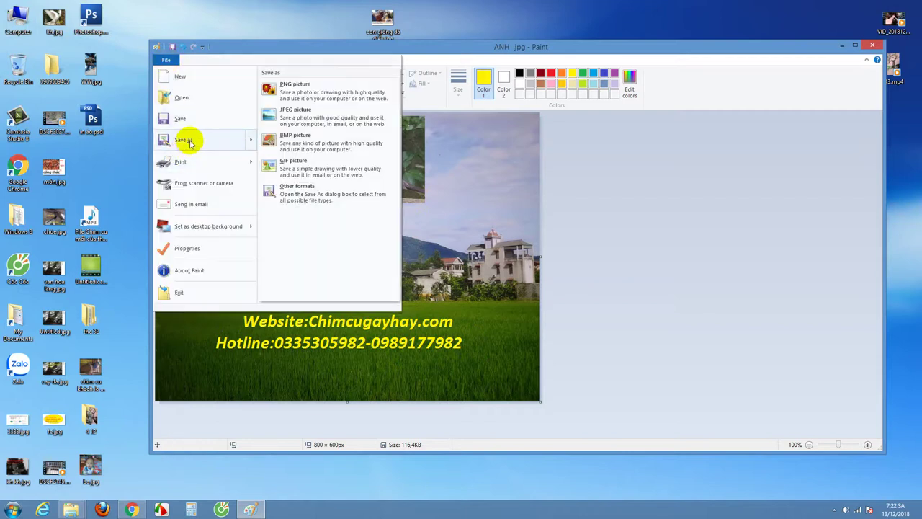
pyautogui.click(294, 112)
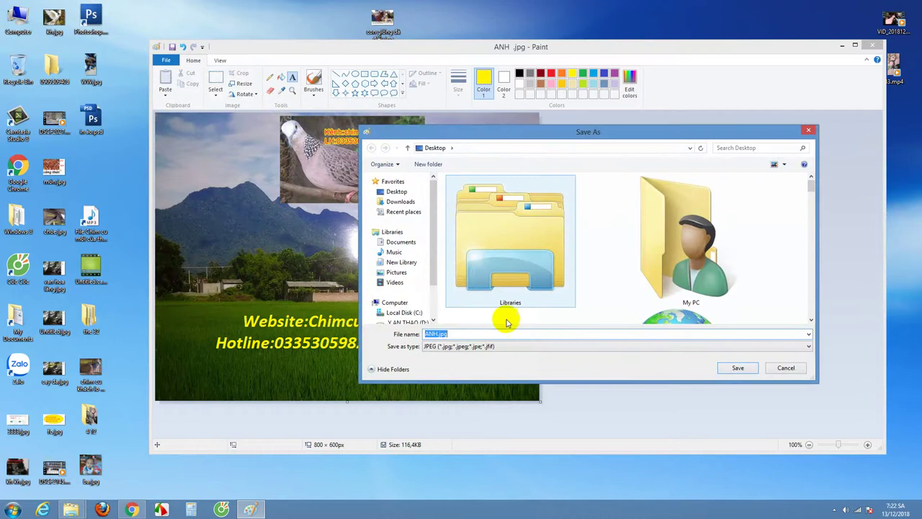
pyautogui.click(436, 333)
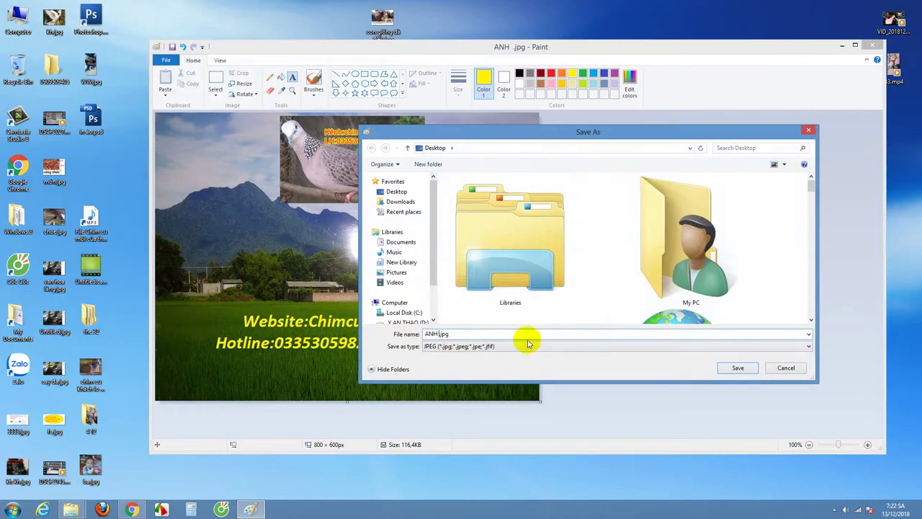
pyautogui.write('paint')
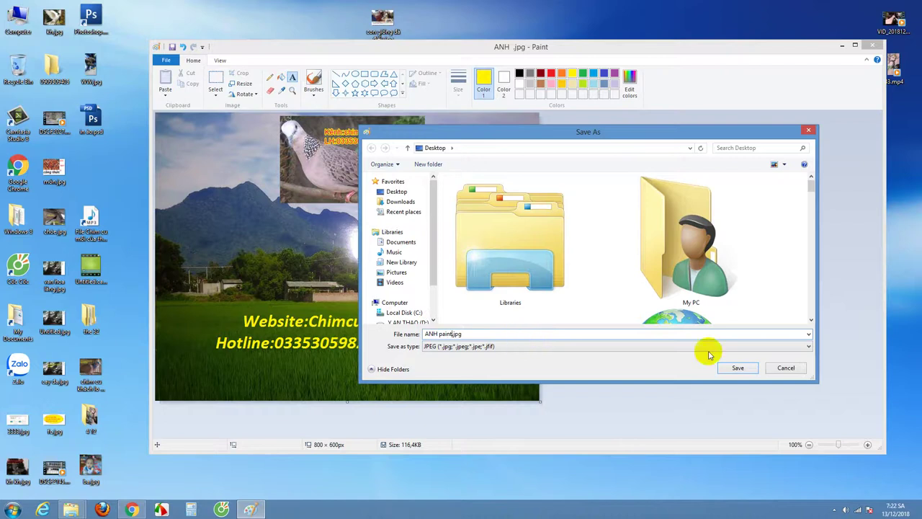
pyautogui.click(740, 368)
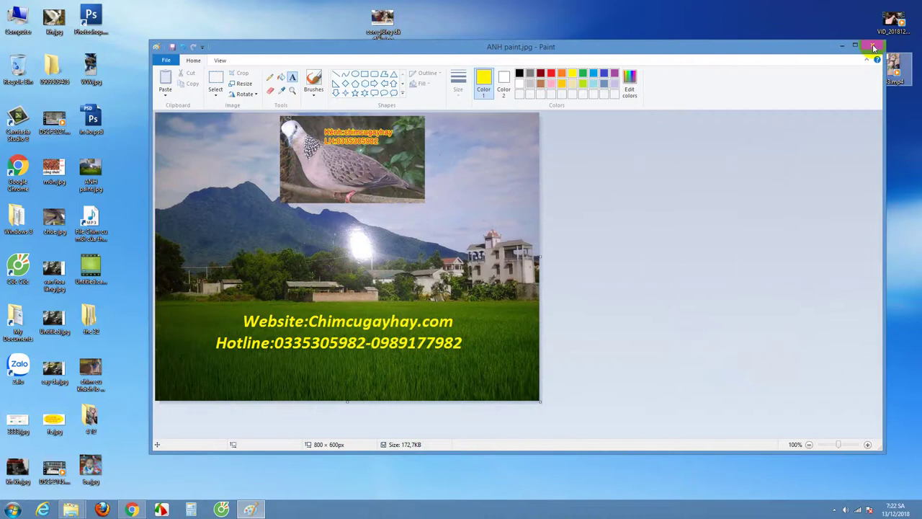
# Step: Close Paint, view ANH paint.jpg in Photoshop CS3, then close Photoshop
pyautogui.click(876, 46)
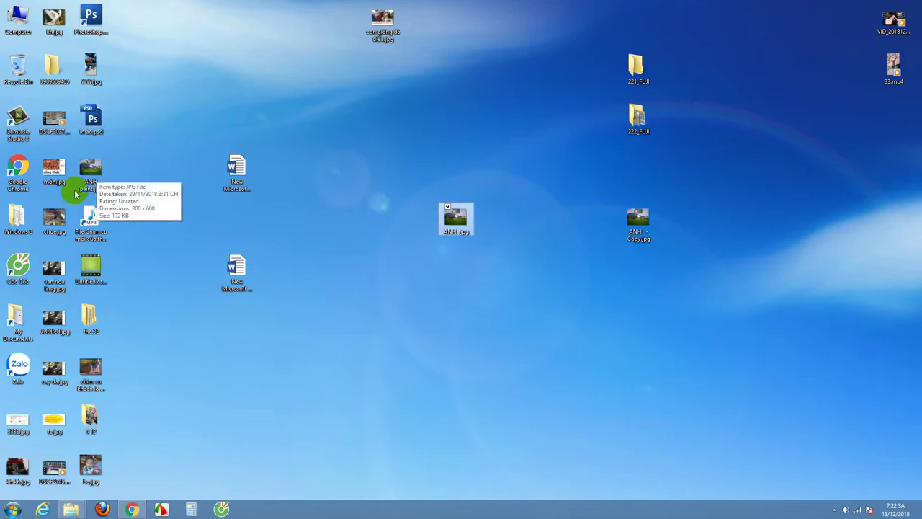
pyautogui.doubleClick(91, 168)
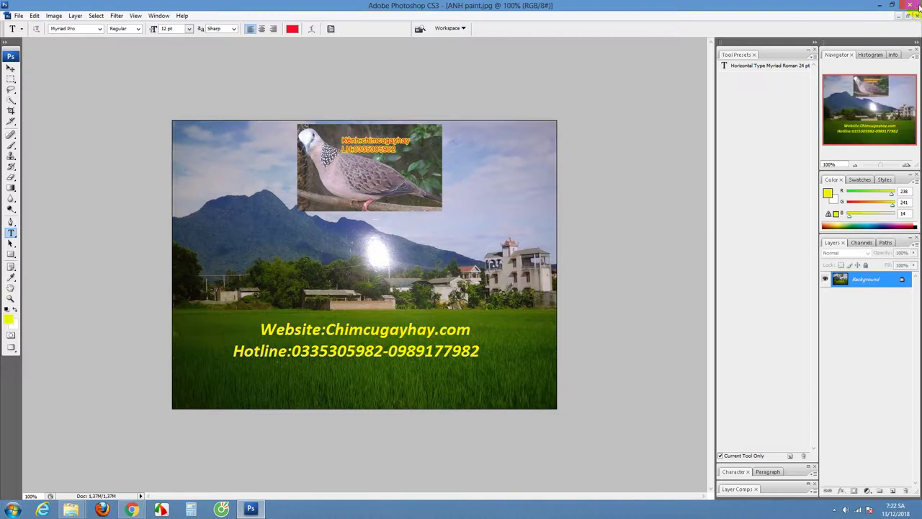
pyautogui.click(909, 5)
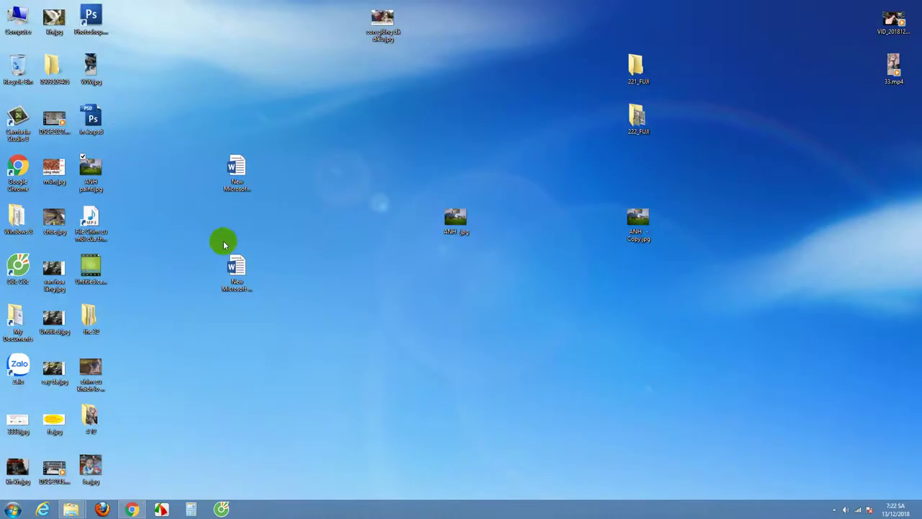
pyautogui.click(90, 171)
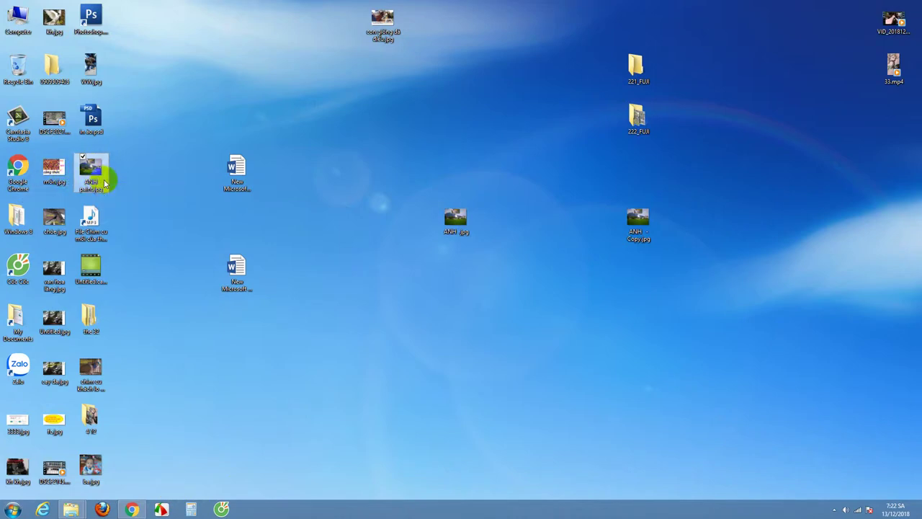
# Step: Open Facebook in a new tab from Chrome's taskbar jump list
pyautogui.rightClick(133, 510)
pyautogui.click(95, 344)
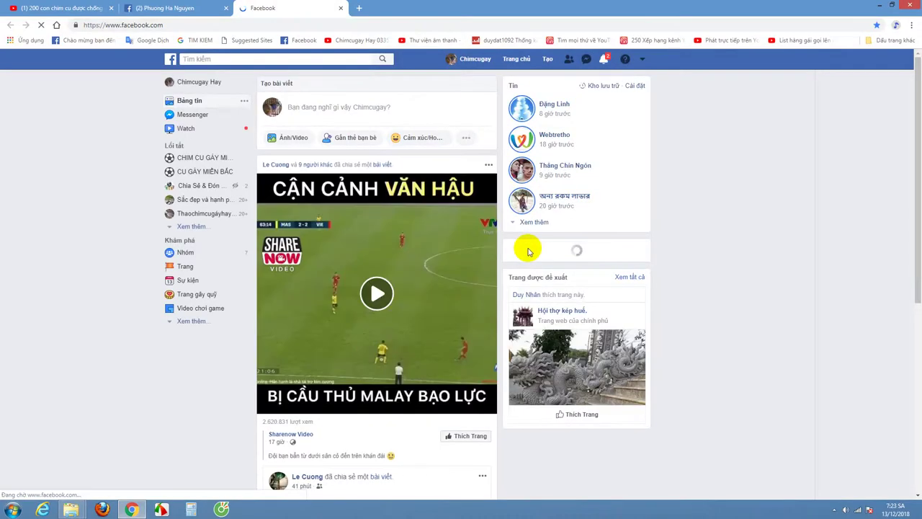
# Step: On the profile page, start a new post and type the greeting 'cacs A em ddam mee chim cu'
pyautogui.click(475, 60)
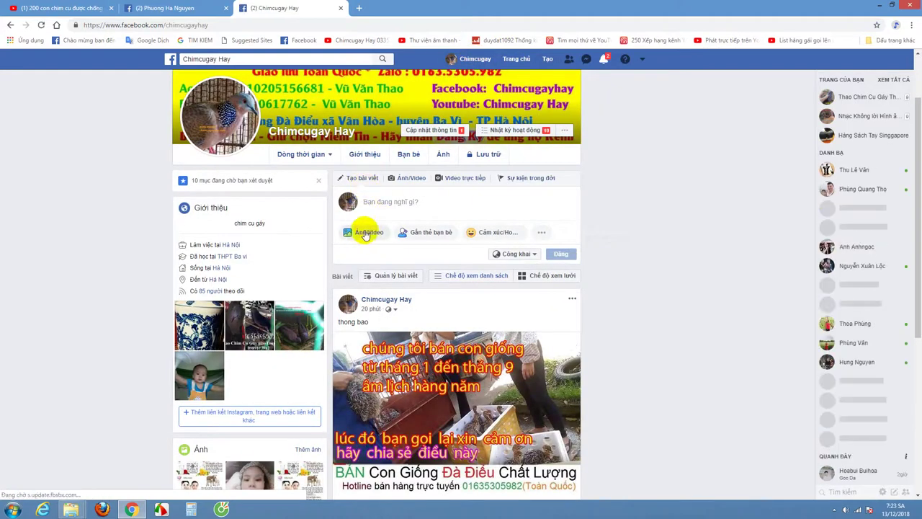
pyautogui.click(390, 201)
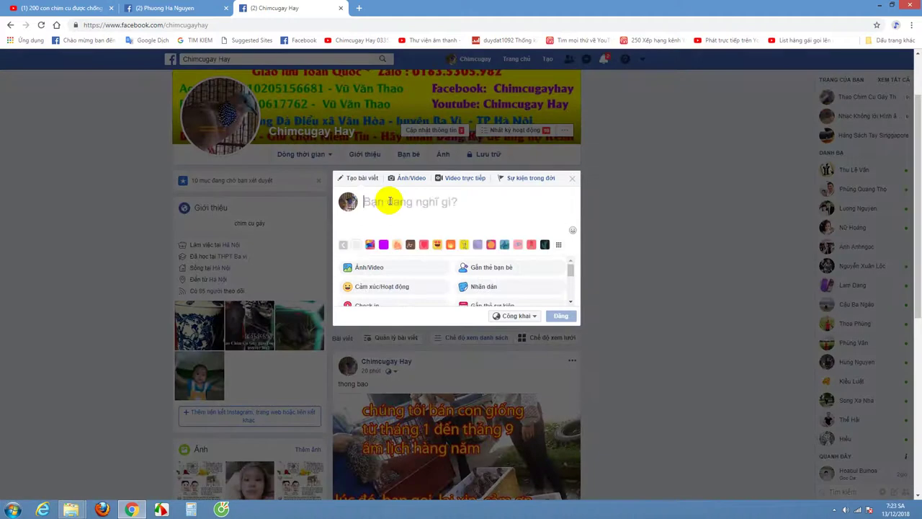
pyautogui.write('chaoĩ')
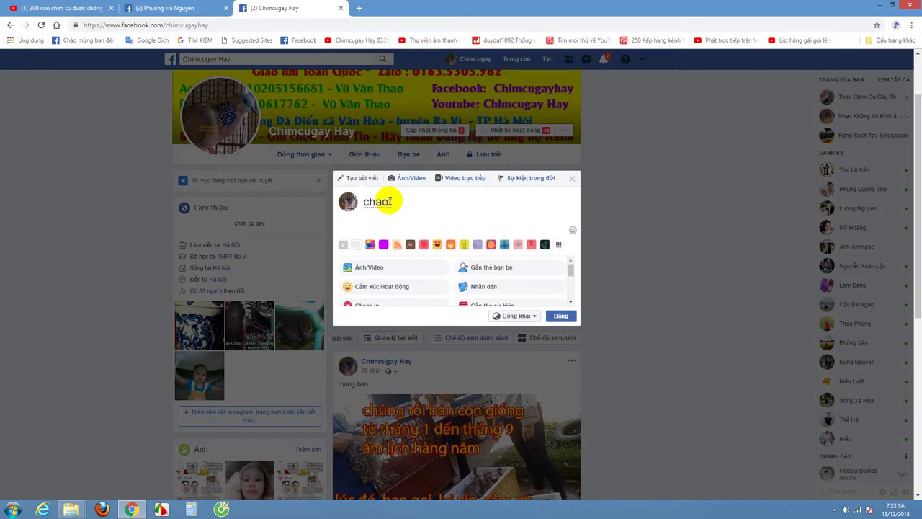
pyautogui.write('cacs A em ddam ')
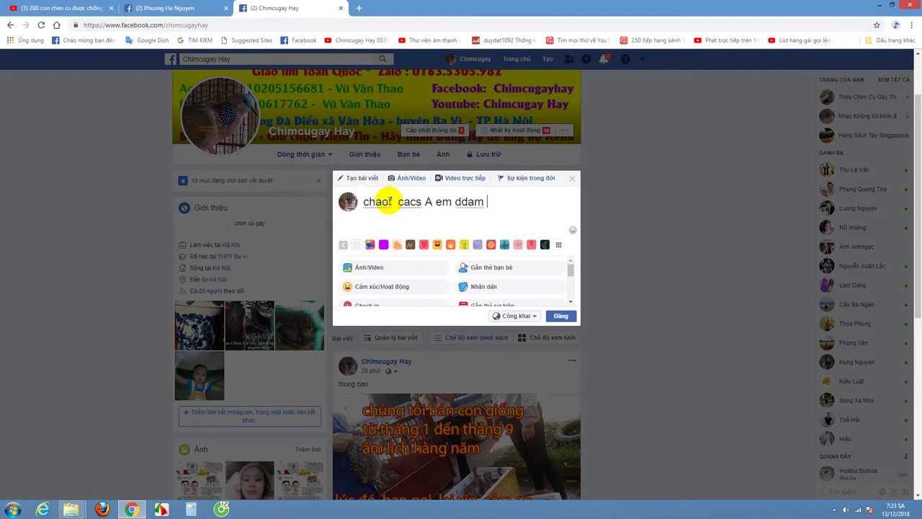
pyautogui.write('mee chim cu')
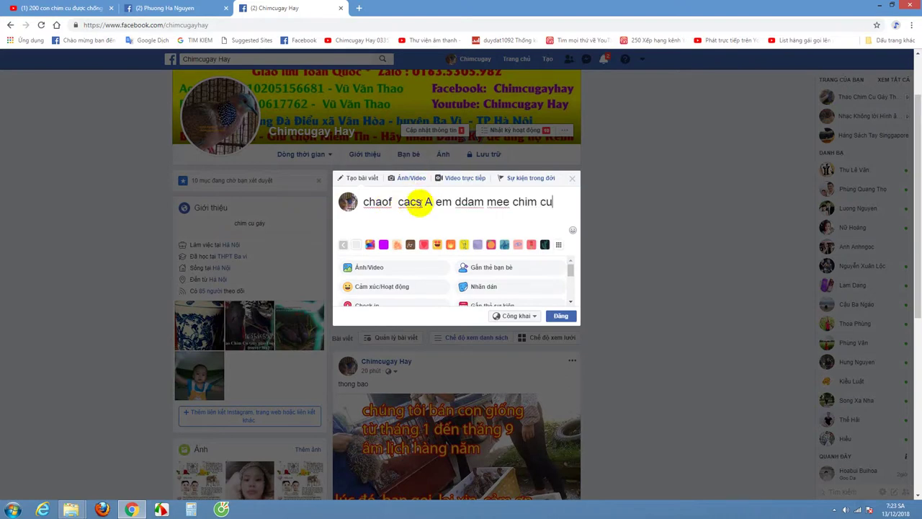
# Step: Launch UnikeyNT from the Start menu for Vietnamese typing and return to the post text
pyautogui.click(836, 510)
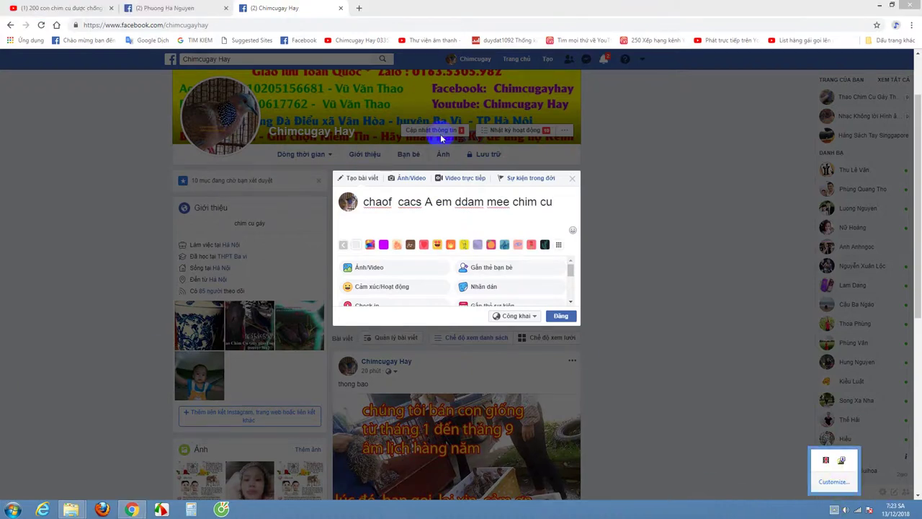
pyautogui.click(13, 509)
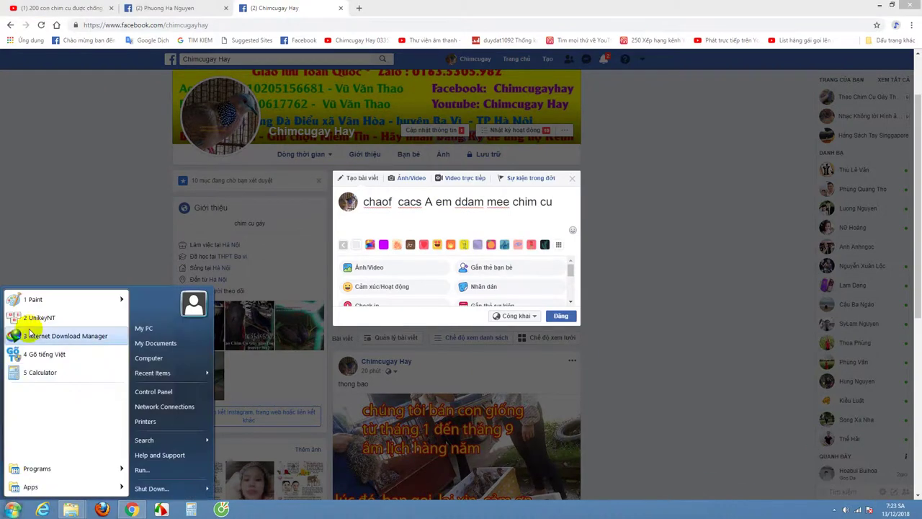
pyautogui.moveTo(59, 476)
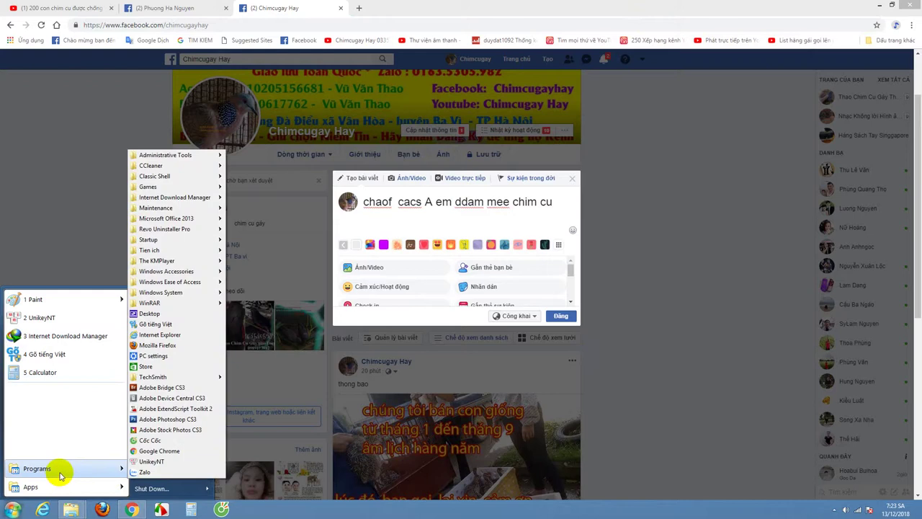
pyautogui.click(54, 320)
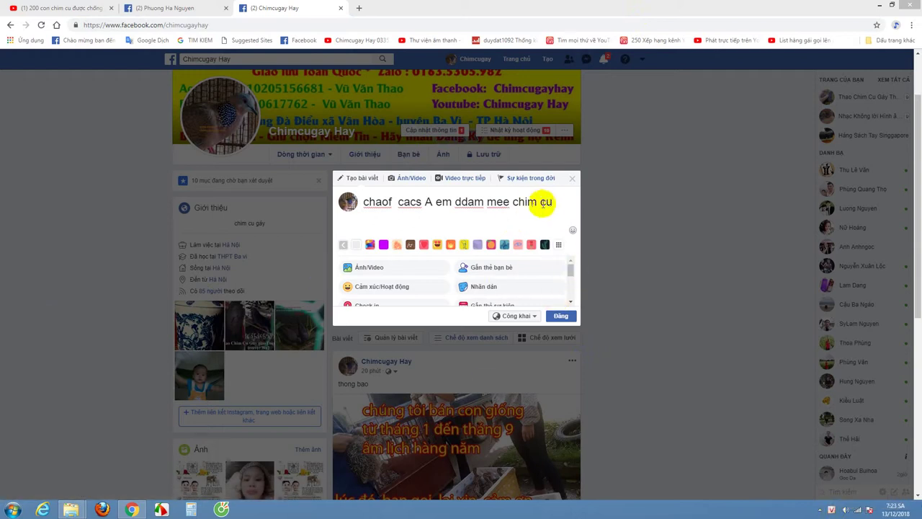
pyautogui.click(577, 202)
# Step: Replace the garbled post text with 'Chào các Anh Em đam mê chim cu- 1 ngày mới tốt đẹp nhé'
pyautogui.press('BackSpace')
pyautogui.press('BackSpace')
pyautogui.press('BackSpace')
pyautogui.press('BackSpace')
pyautogui.press('BackSpace')
pyautogui.press('BackSpace')
pyautogui.press('BackSpace')
pyautogui.press('BackSpace')
pyautogui.press('BackSpace')
pyautogui.press('BackSpace')
pyautogui.press('BackSpace')
pyautogui.press('BackSpace')
pyautogui.press('BackSpace')
pyautogui.press('BackSpace')
pyautogui.press('BackSpace')
pyautogui.press('BackSpace')
pyautogui.press('BackSpace')
pyautogui.press('BackSpace')
pyautogui.press('BackSpace')
pyautogui.press('BackSpace')
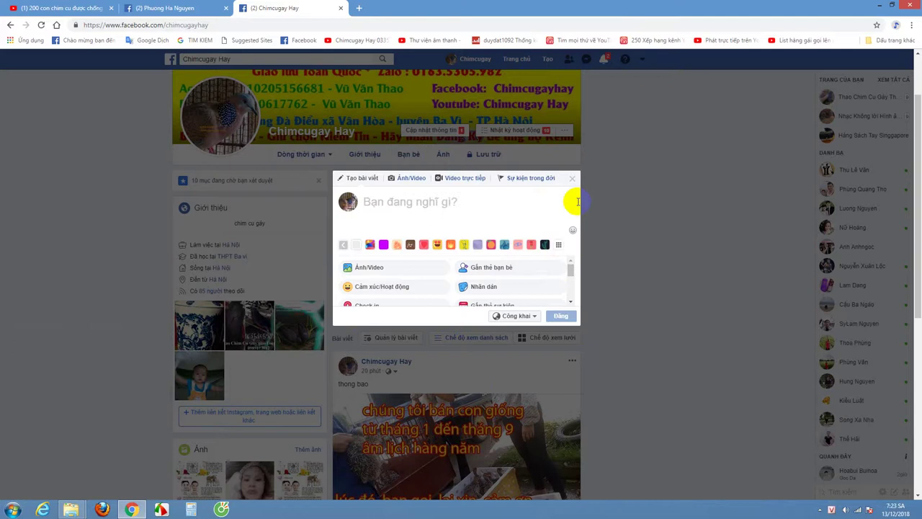
pyautogui.write('Cha')
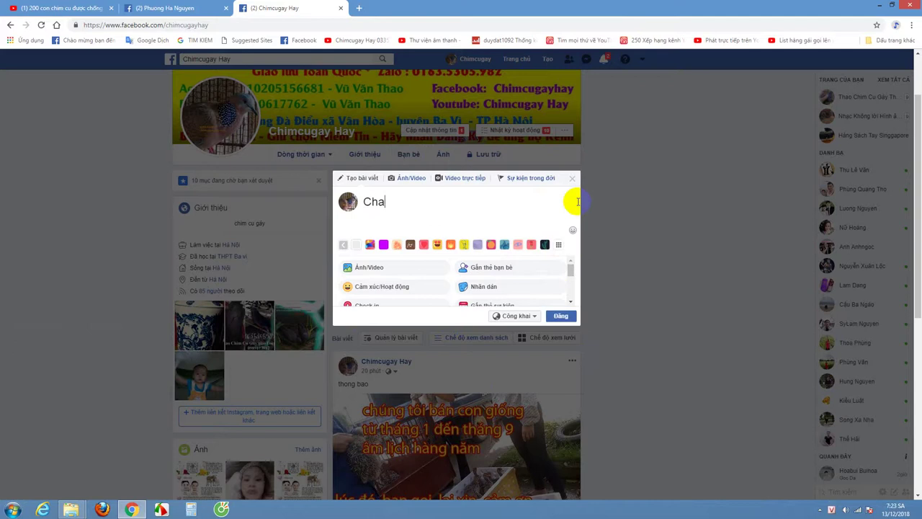
pyautogui.write('of ')
pyautogui.write('cacs')
pyautogui.write(' Anh Em')
pyautogui.write(' ddam mee')
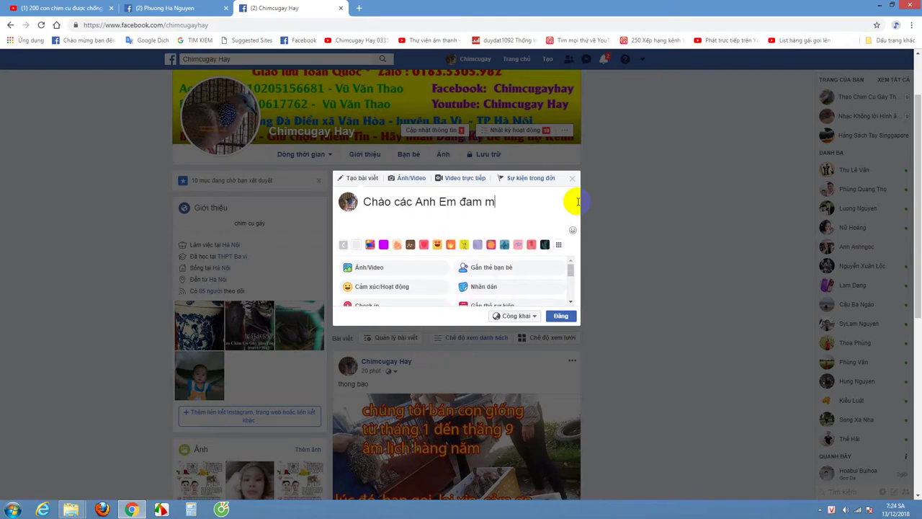
pyautogui.write(' chim cu- 1 ngay')
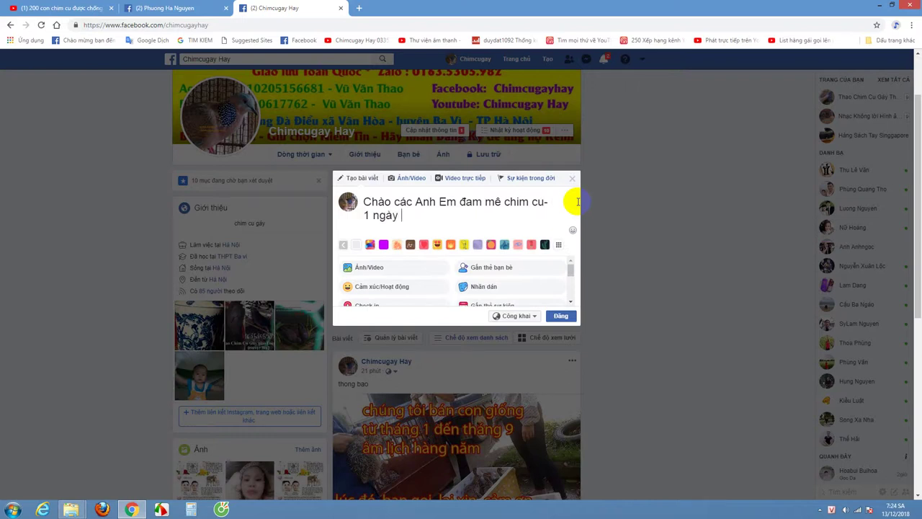
pyautogui.write(' o')
pyautogui.press('BackSpace')
pyautogui.write('mơ')
pyautogui.write('i tôt đẹp')
pyautogui.write(' nhé')
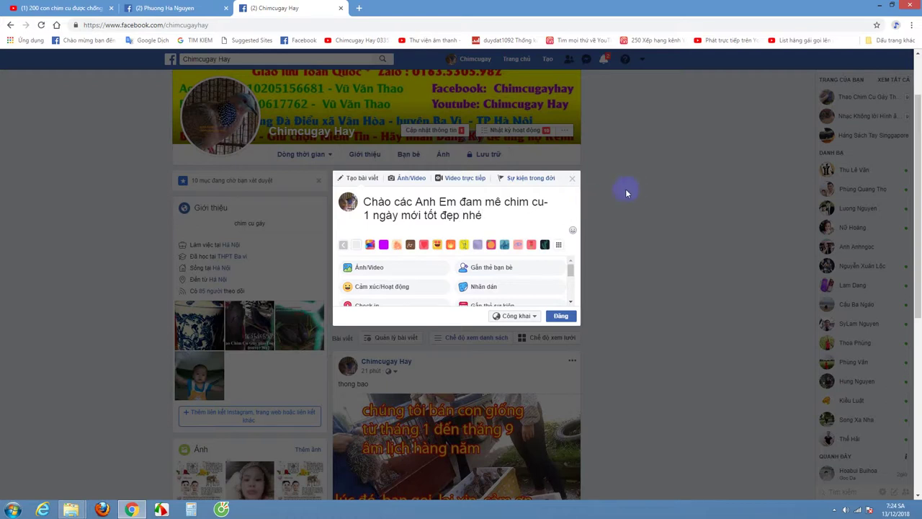
# Step: Insert 'Chúc' after 'cu-' and begin attaching a photo via Ảnh/Video
pyautogui.click(360, 216)
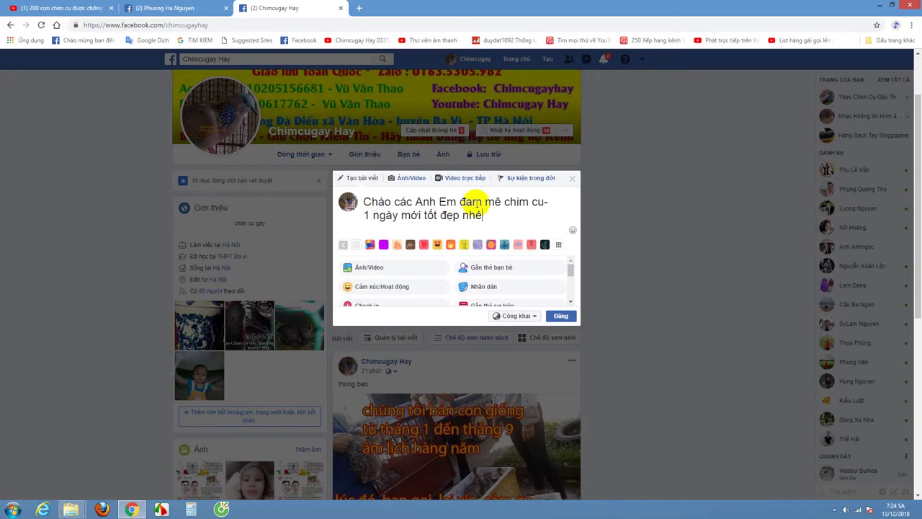
pyautogui.click(551, 202)
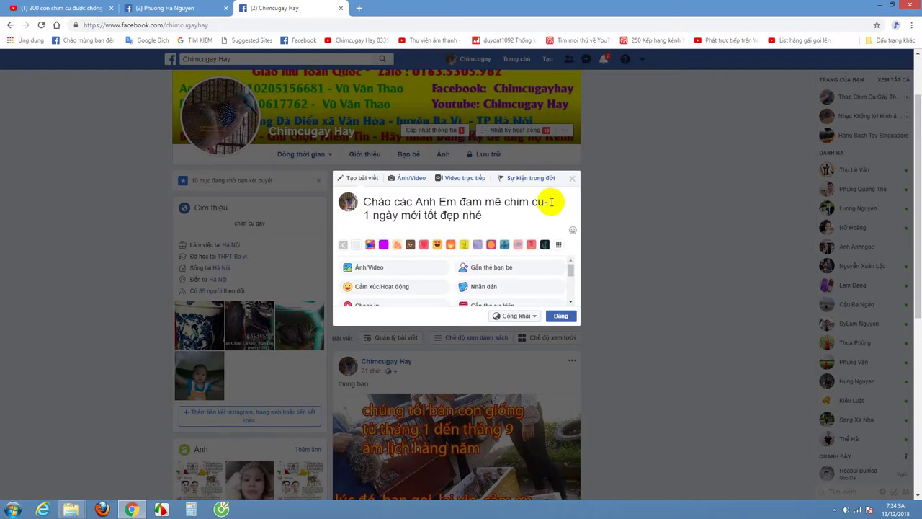
pyautogui.write('Chúc')
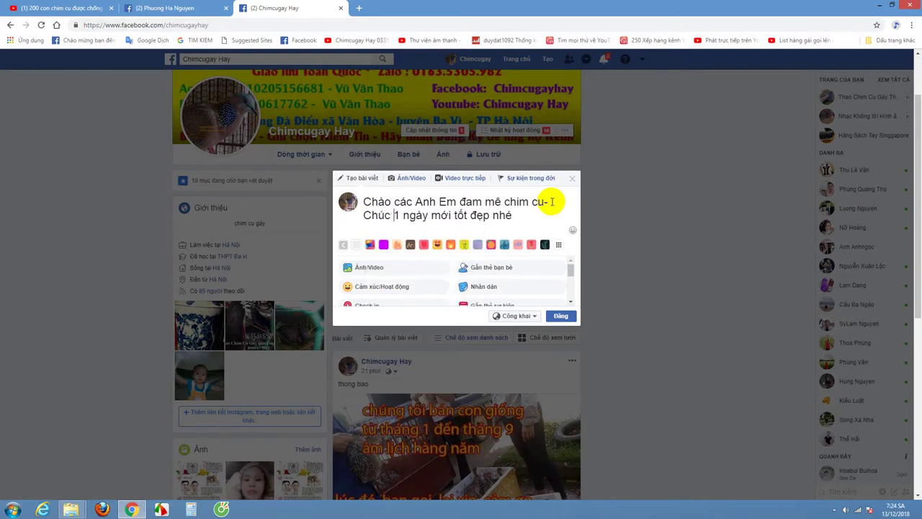
pyautogui.click(375, 268)
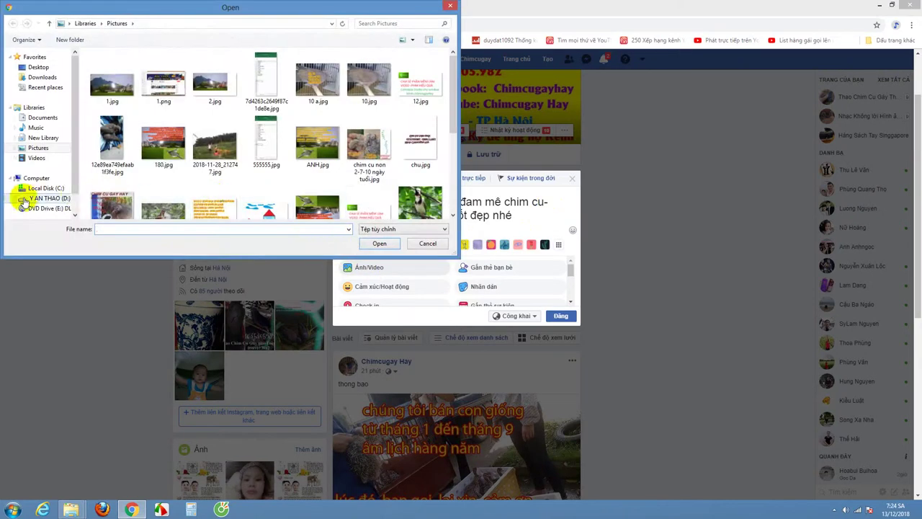
# Step: Attach ANH paint.jpg from the Desktop folder to the post draft
pyautogui.click(39, 67)
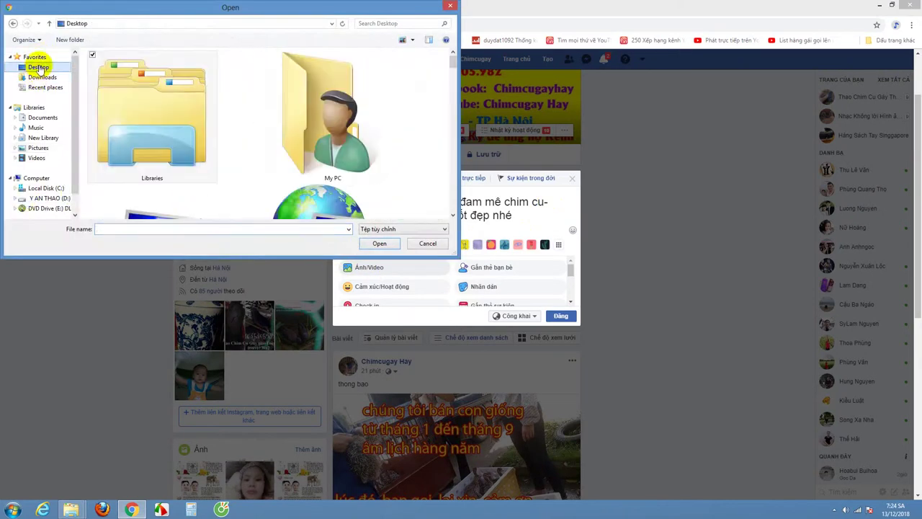
pyautogui.scroll(-5, 451, 80)
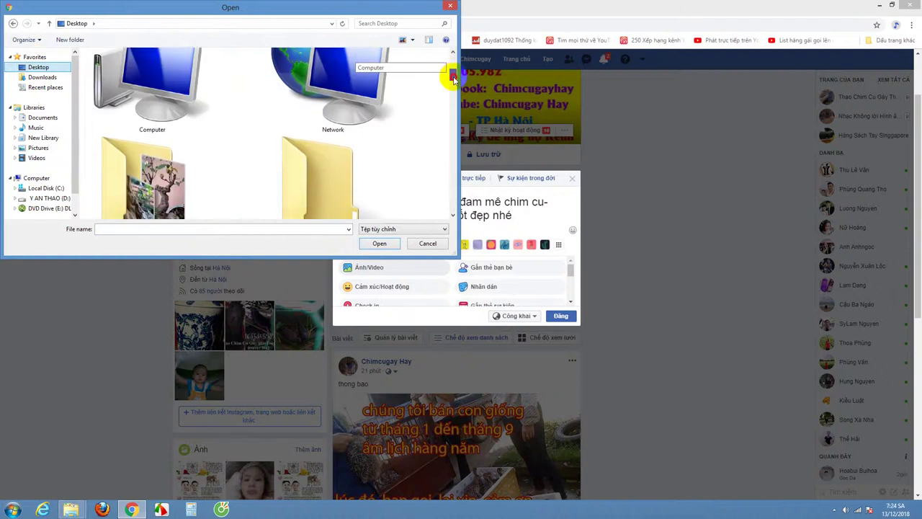
pyautogui.moveTo(452, 86); pyautogui.dragTo(451, 134)
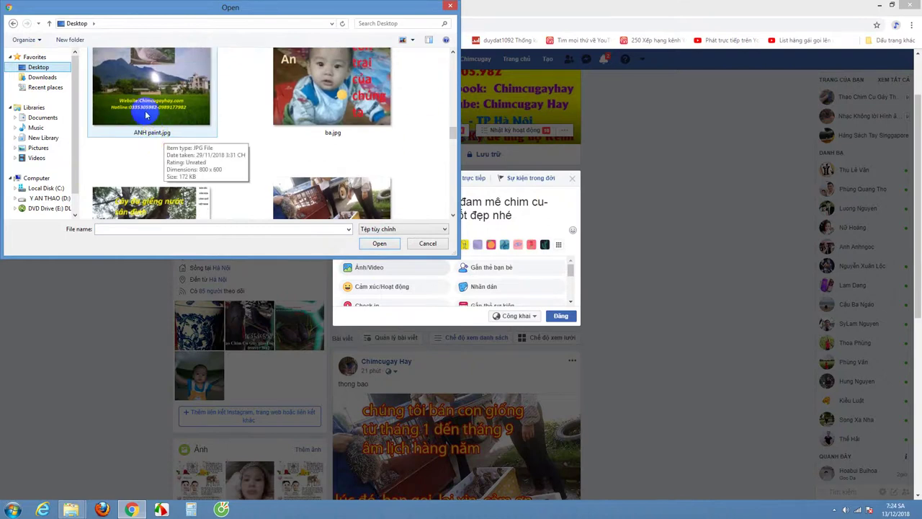
pyautogui.doubleClick(147, 94)
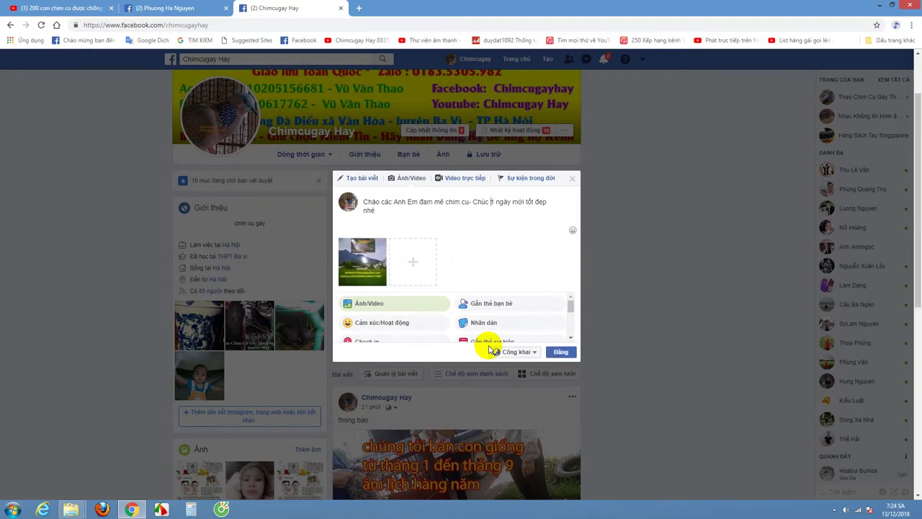
# Step: Open the file picker again and select chim cu khach lo go dep.jpg, choe.jpg and kh kh.jpg
pyautogui.click(412, 264)
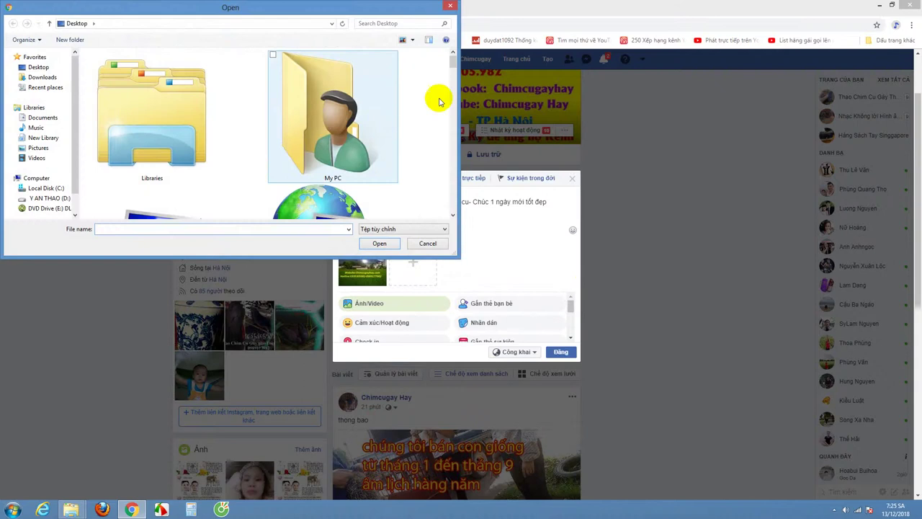
pyautogui.moveTo(449, 62); pyautogui.dragTo(457, 152)
pyautogui.click(190, 135)
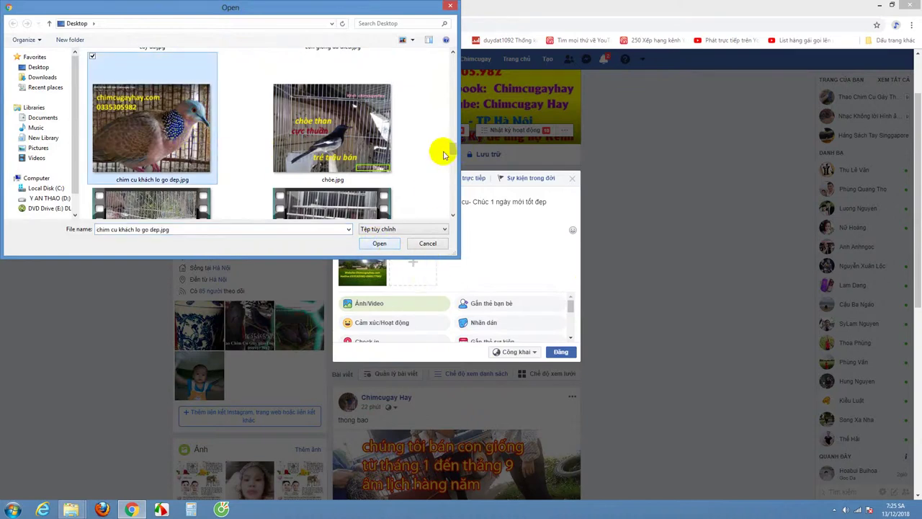
pyautogui.keyDown('ctrl'); pyautogui.click(336, 130); pyautogui.keyUp('ctrl')
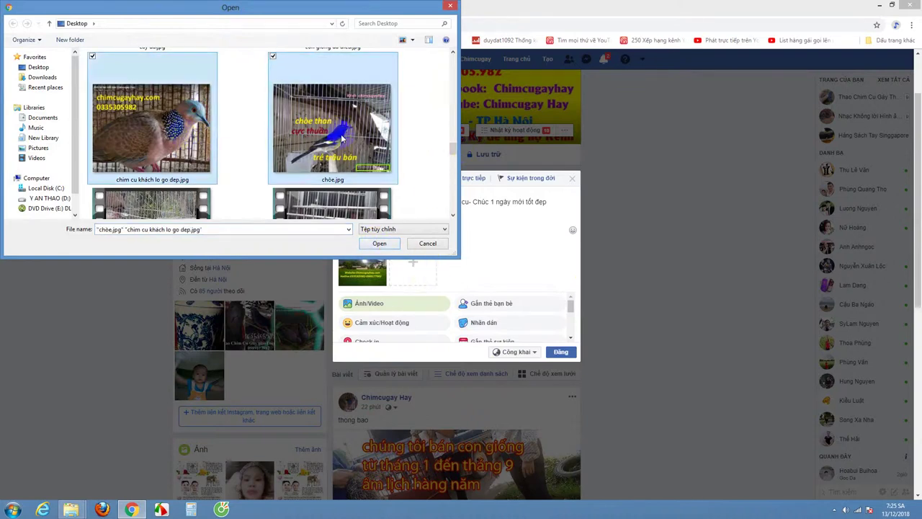
pyautogui.moveTo(449, 144); pyautogui.dragTo(452, 181)
pyautogui.keyDown('ctrl'); pyautogui.click(337, 126); pyautogui.keyUp('ctrl')
# Step: Add kh.jpg to the selection and attach all four photos to the post
pyautogui.scroll(-1, 451, 182)
pyautogui.scroll(2, 452, 181)
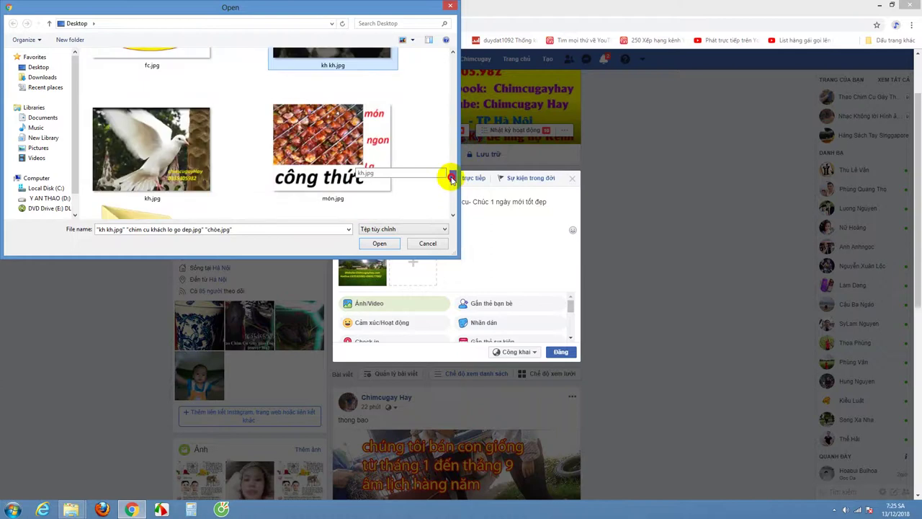
pyautogui.keyDown('ctrl'); pyautogui.click(155, 137); pyautogui.keyUp('ctrl')
pyautogui.scroll(-5, 452, 177)
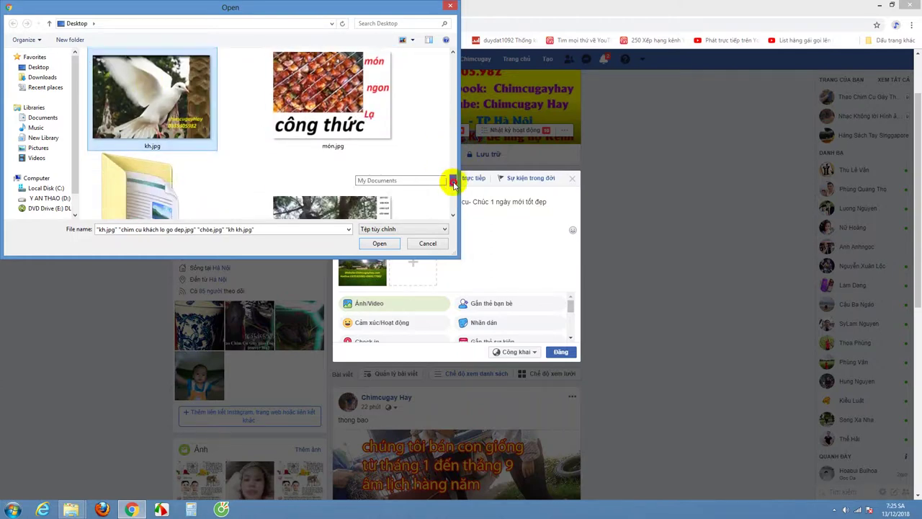
pyautogui.scroll(-3, 453, 192)
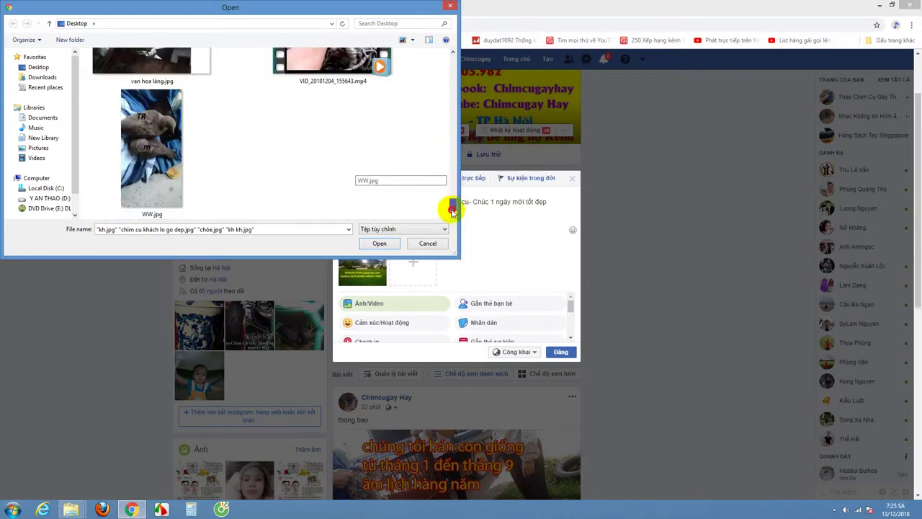
pyautogui.scroll(1, 450, 198)
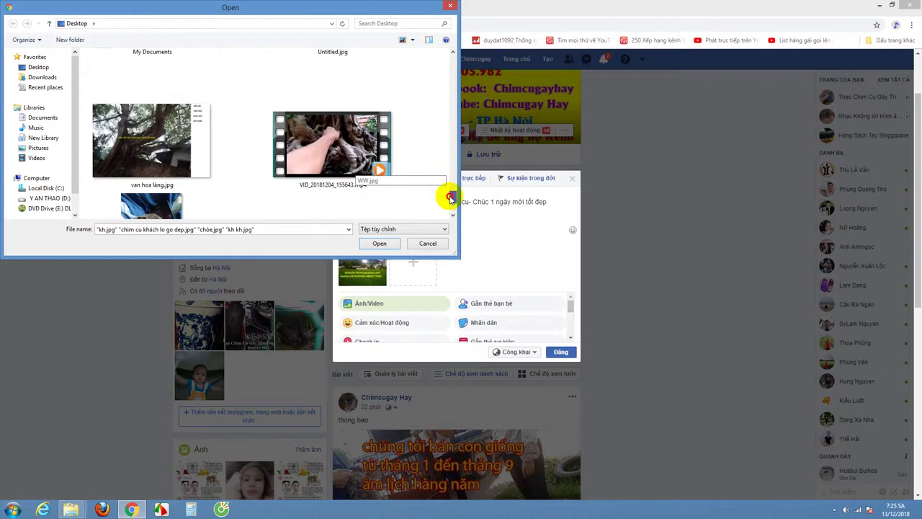
pyautogui.click(381, 244)
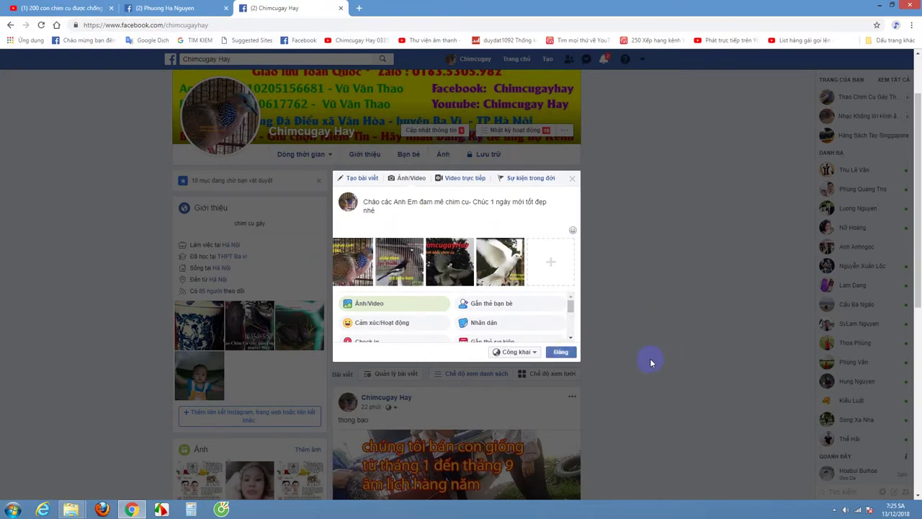
# Step: Publish the post with Đăng, then open its landscape photo in the photo viewer
pyautogui.click(562, 353)
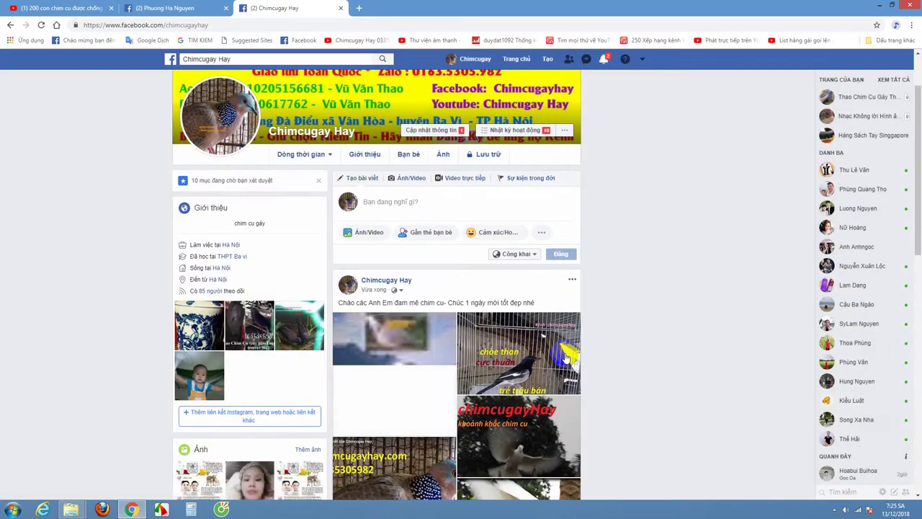
pyautogui.scroll(-2, 566, 358)
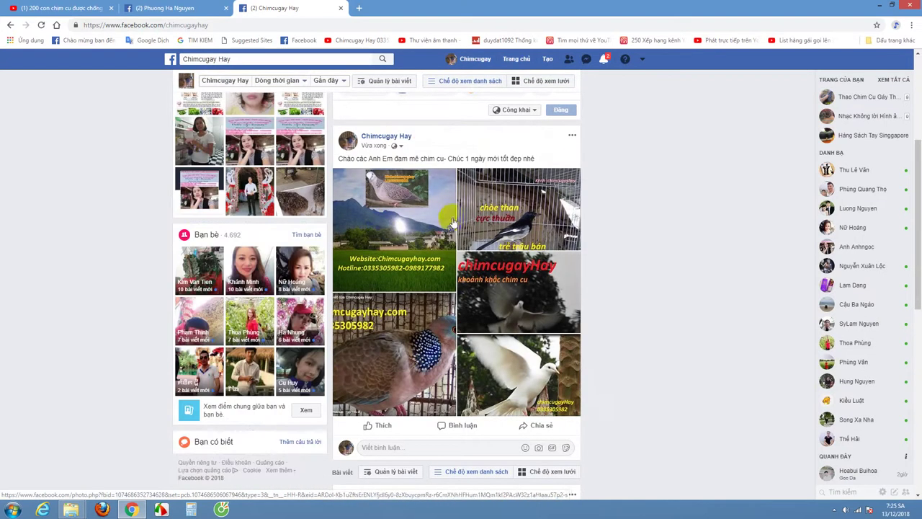
pyautogui.click(508, 301)
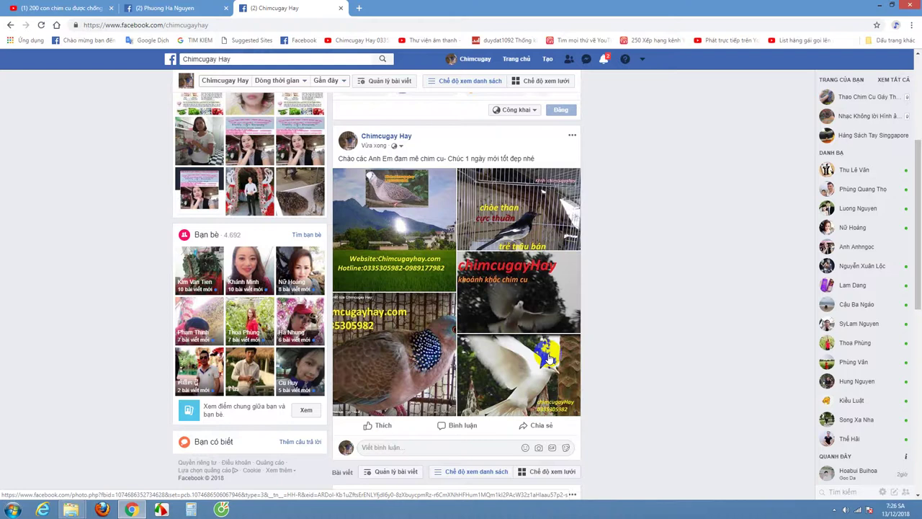
pyautogui.click(452, 218)
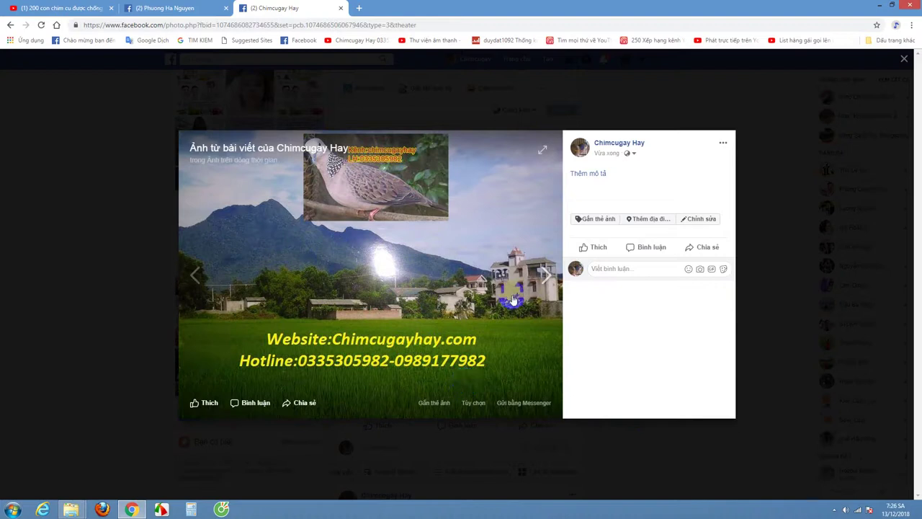
# Step: Browse through the post's photos back to the landscape image, then close the viewer
pyautogui.click(546, 275)
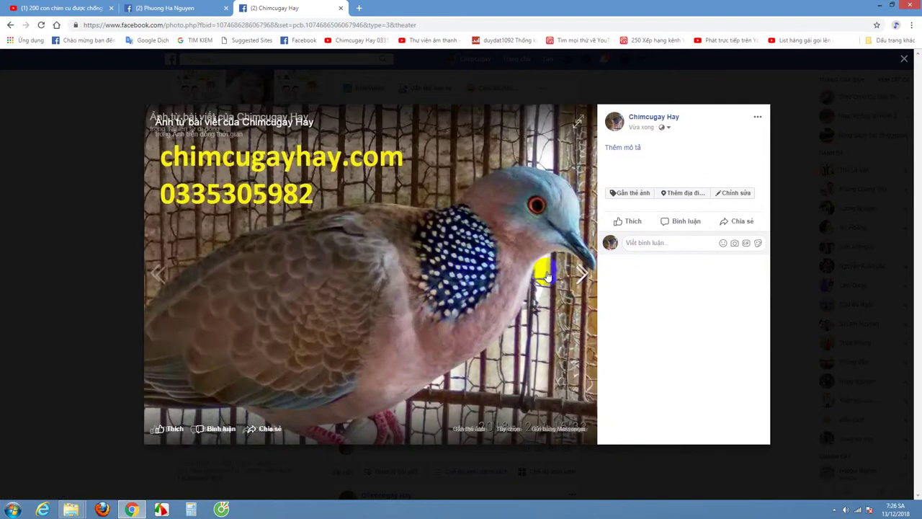
pyautogui.click(587, 273)
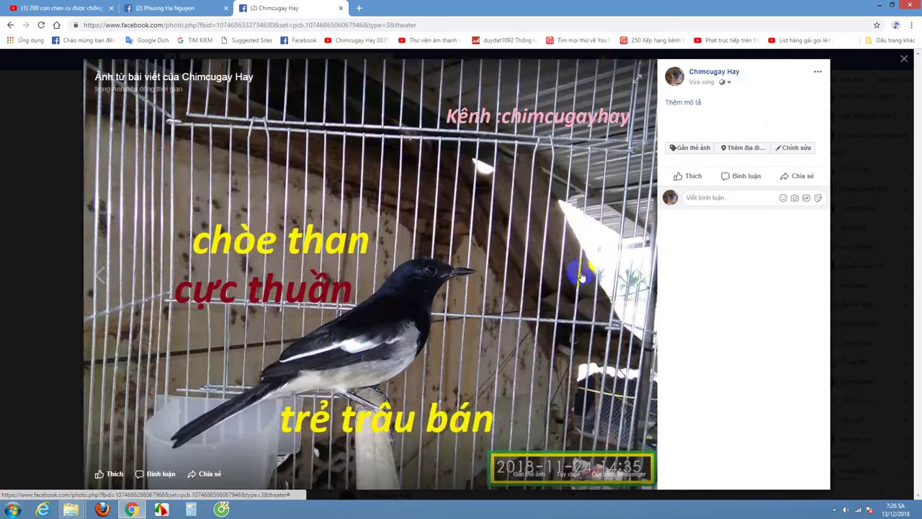
pyautogui.click(649, 275)
pyautogui.click(641, 273)
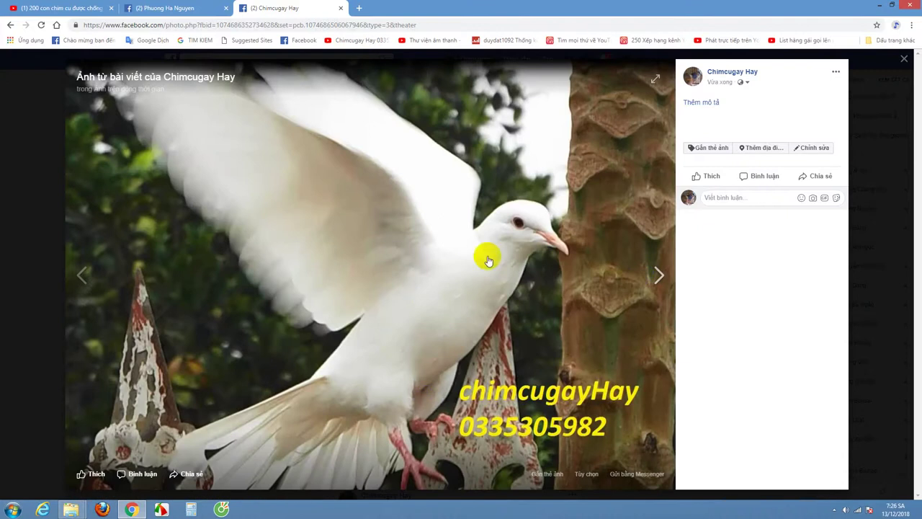
pyautogui.click(640, 278)
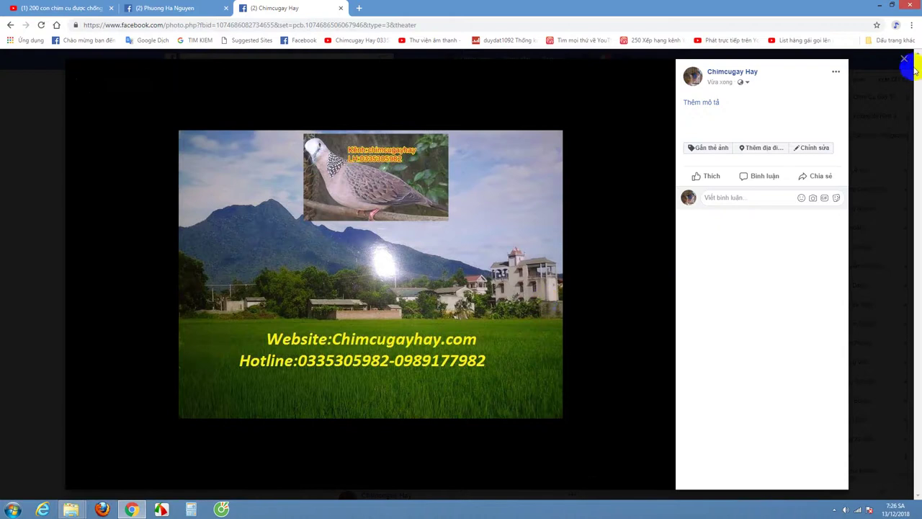
pyautogui.click(904, 59)
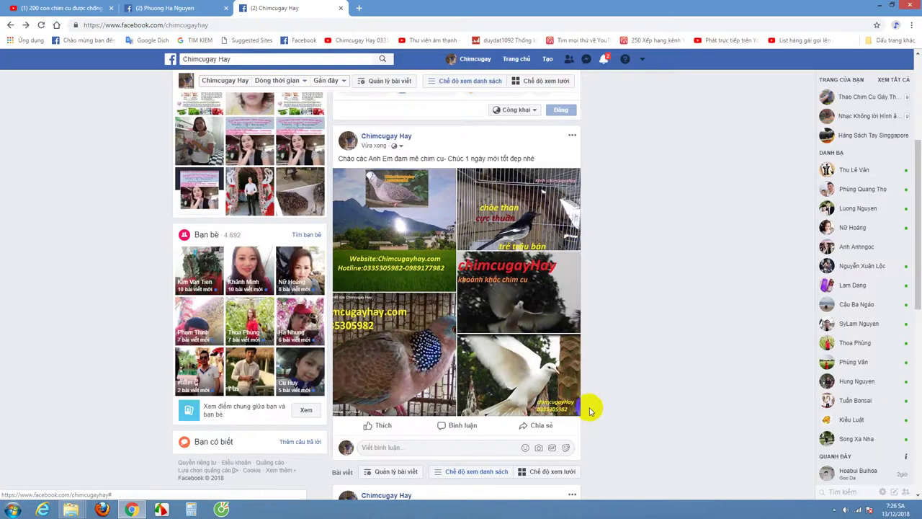
# Step: Show the profile's Bạn bè list of 4,441 friends, then open the Chimcugay Hay bookmark in a new tab
pyautogui.click(467, 399)
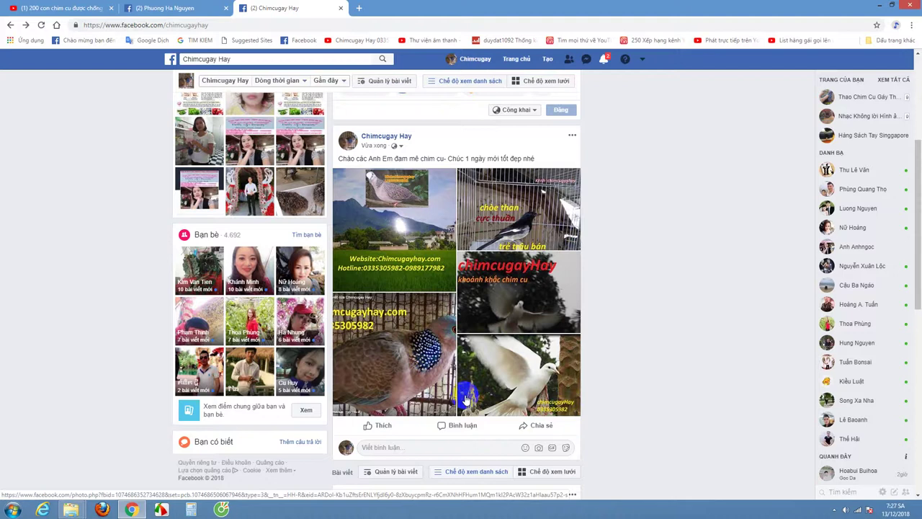
pyautogui.click(478, 61)
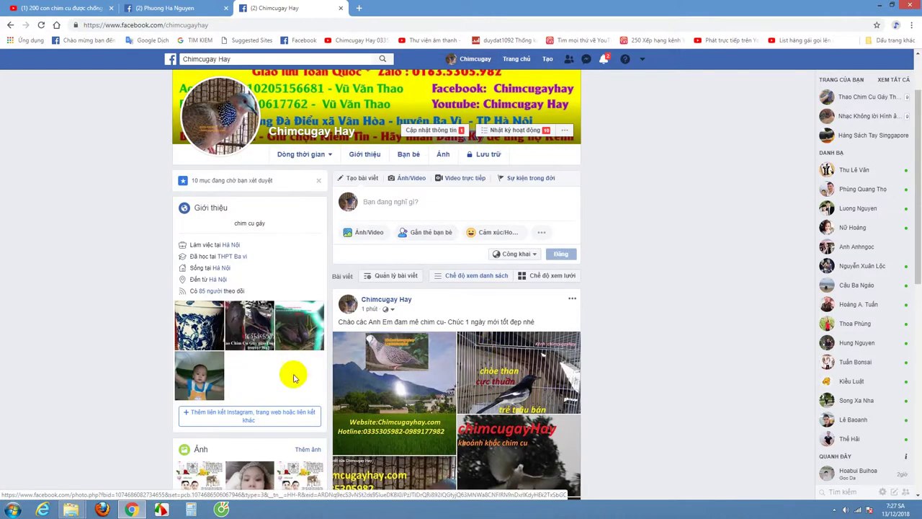
pyautogui.scroll(-3, 289, 317)
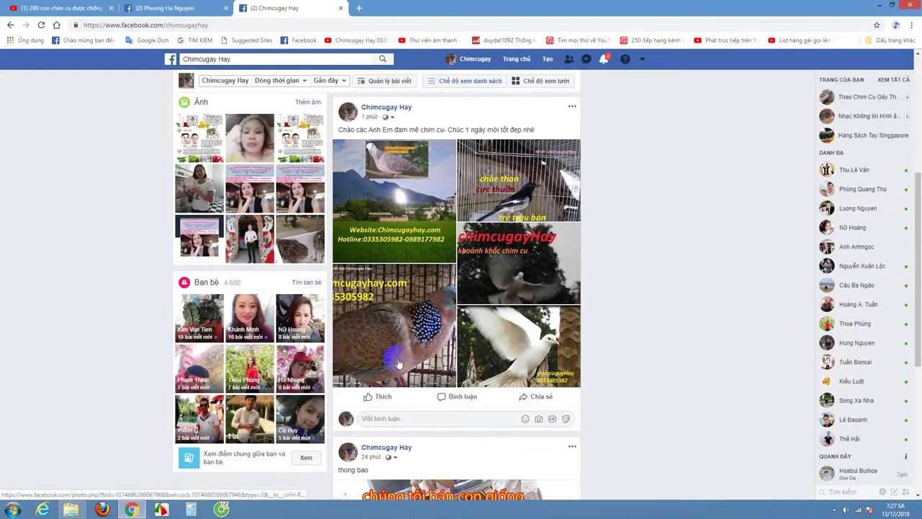
pyautogui.scroll(3, 405, 348)
pyautogui.scroll(1, 405, 347)
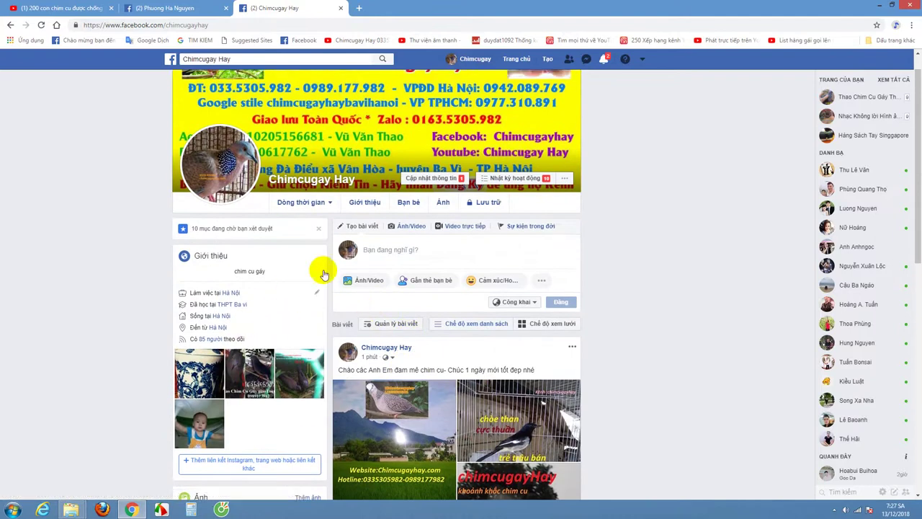
pyautogui.click(410, 205)
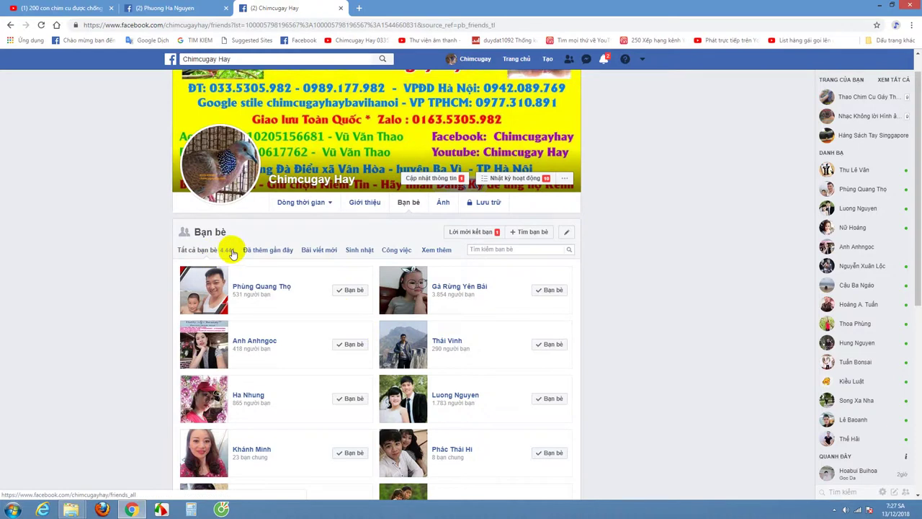
pyautogui.tripleClick(225, 250)
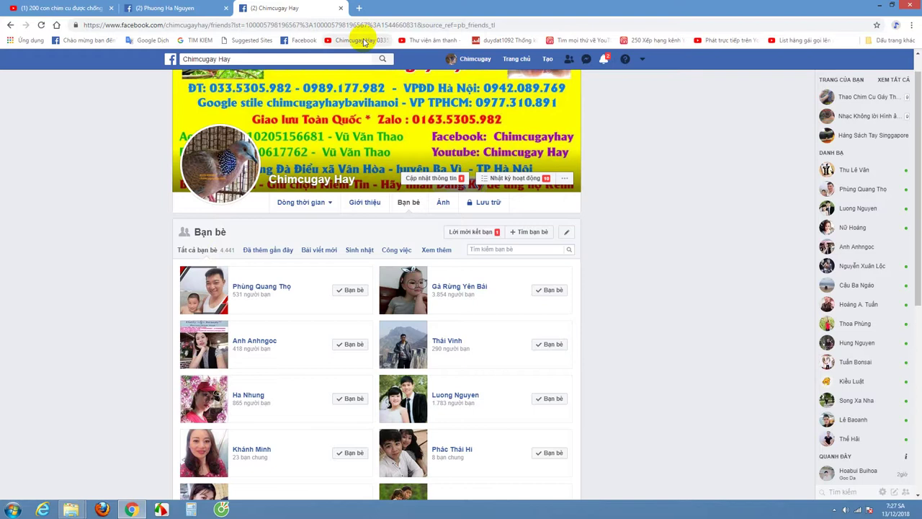
pyautogui.rightClick(364, 40)
pyautogui.click(401, 47)
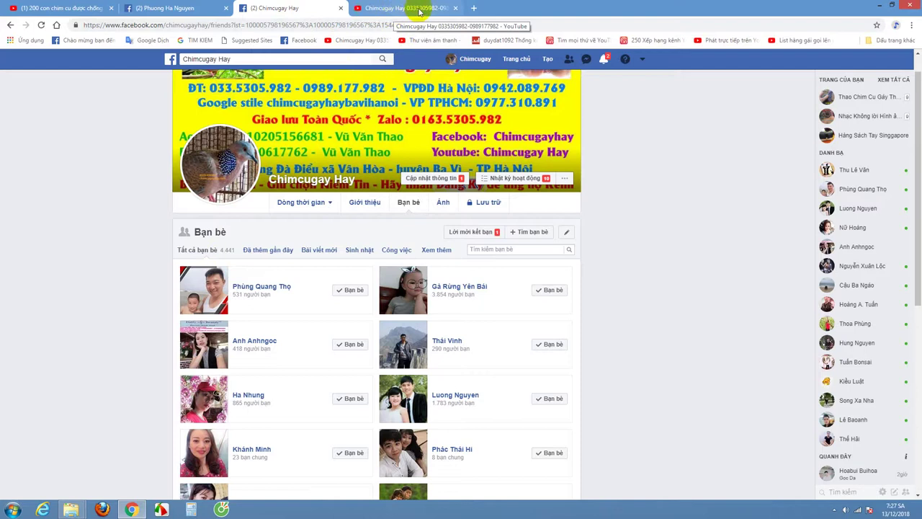
# Step: Switch to the Chimcugay Hay YouTube tab and start, then pause, the featured intro video
pyautogui.click(403, 8)
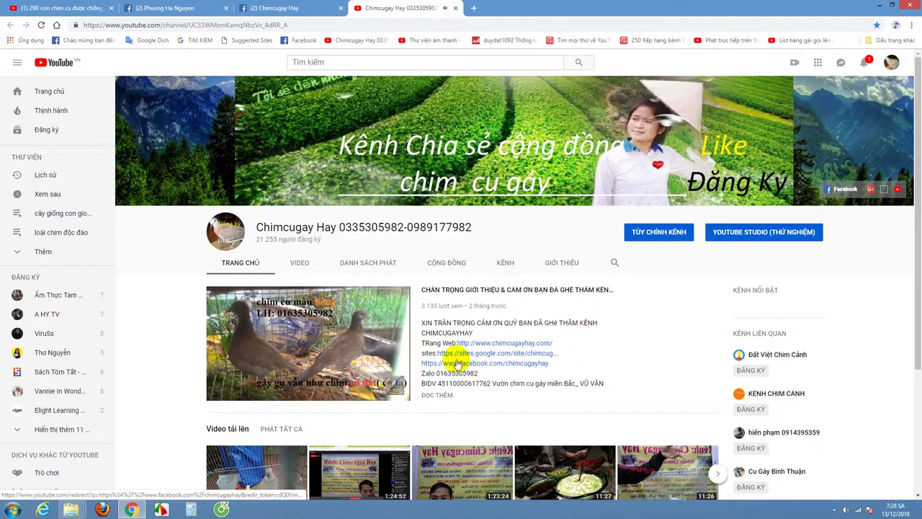
pyautogui.scroll(-2, 472, 352)
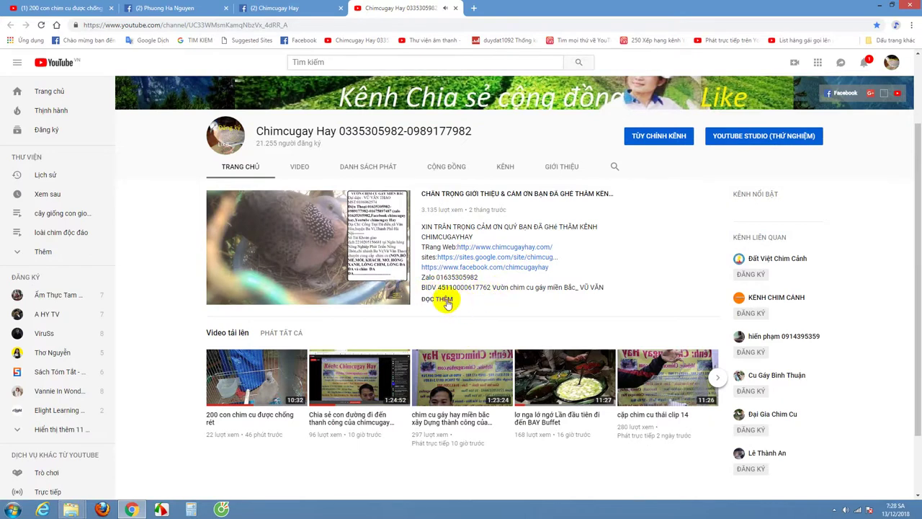
pyautogui.click(443, 299)
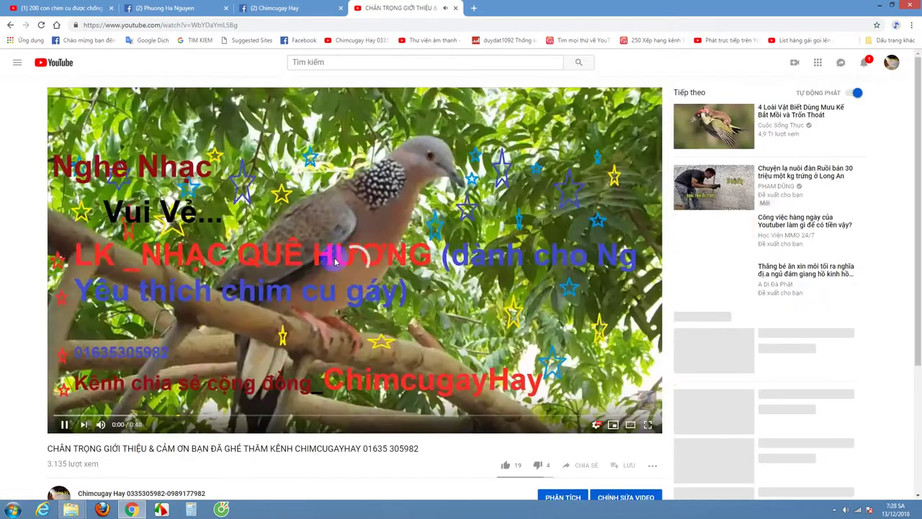
pyautogui.click(339, 263)
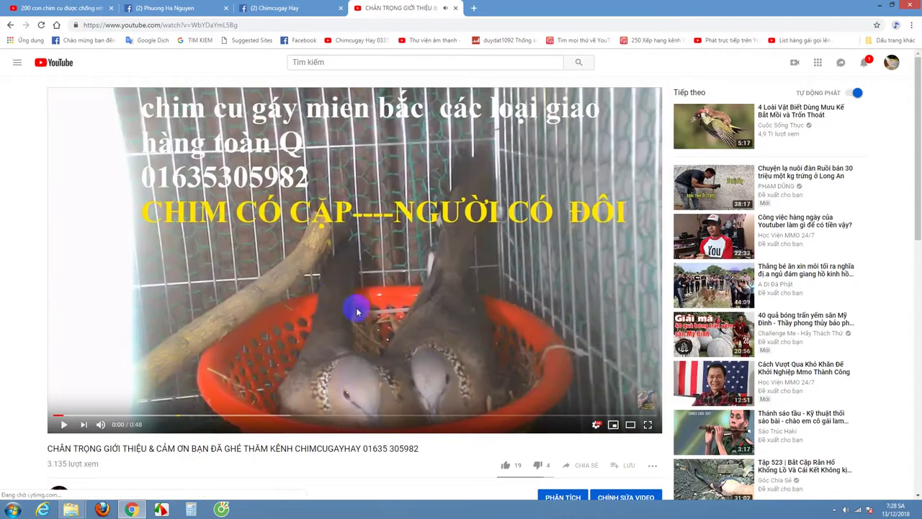
pyautogui.scroll(-3, 453, 406)
pyautogui.scroll(2, 453, 405)
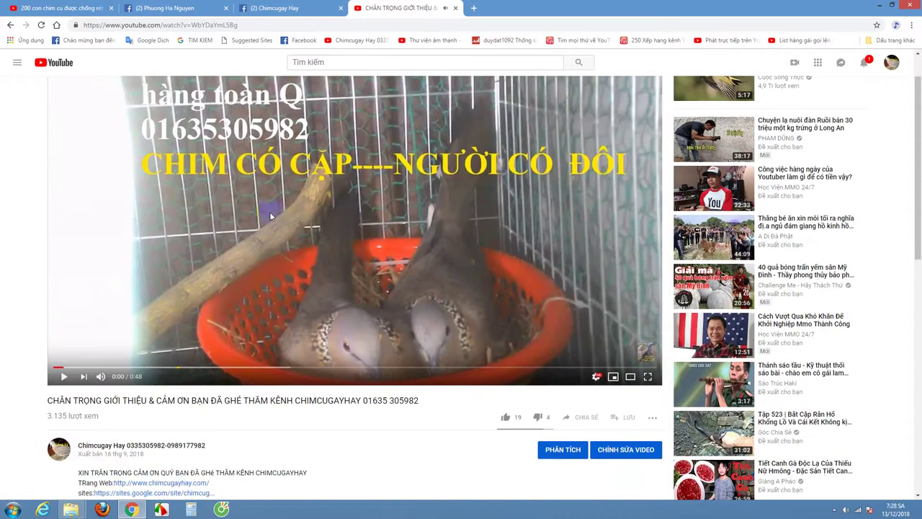
pyautogui.scroll(-2, 190, 373)
# Step: Expand the video's full description with Hiển thị thêm and read through it
pyautogui.click(105, 359)
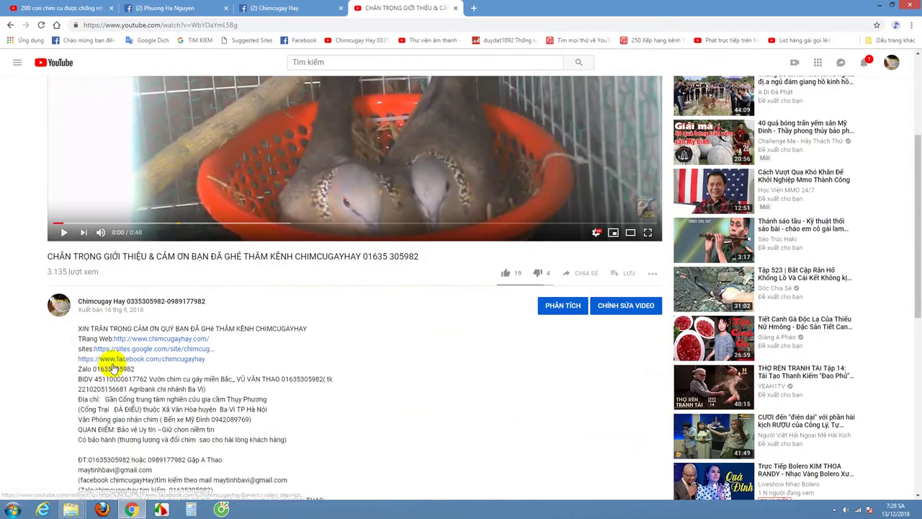
pyautogui.scroll(-1, 196, 399)
pyautogui.scroll(-4, 162, 379)
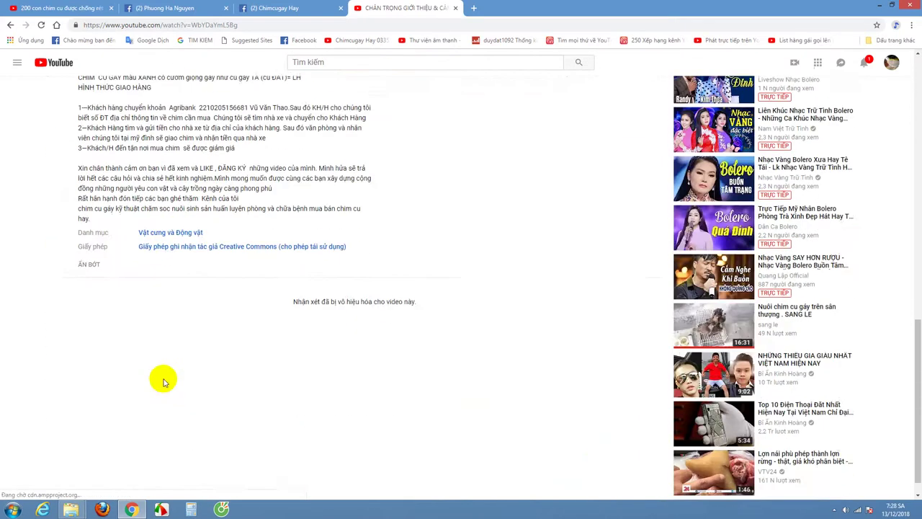
pyautogui.scroll(8, 164, 379)
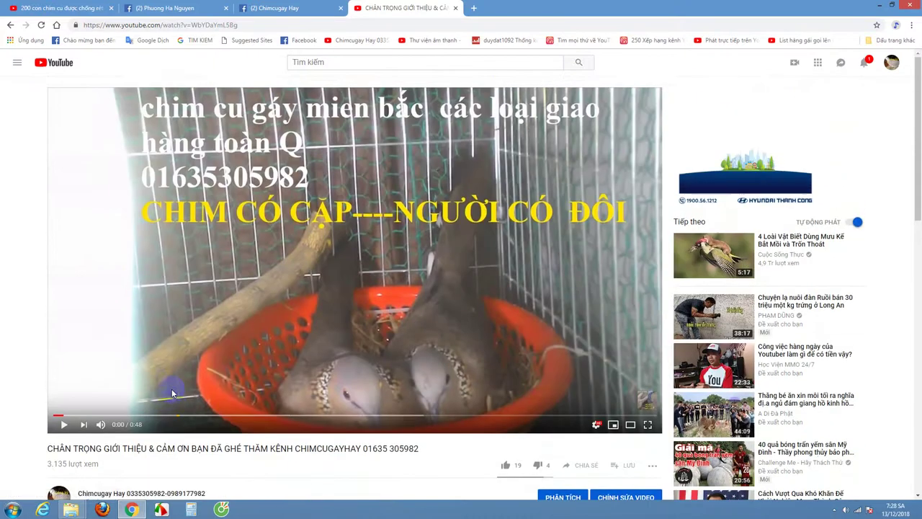
pyautogui.scroll(-2, 173, 392)
pyautogui.scroll(1, 173, 393)
# Step: Return to the channel page, pause the featured video, and minimise Chrome
pyautogui.click(10, 24)
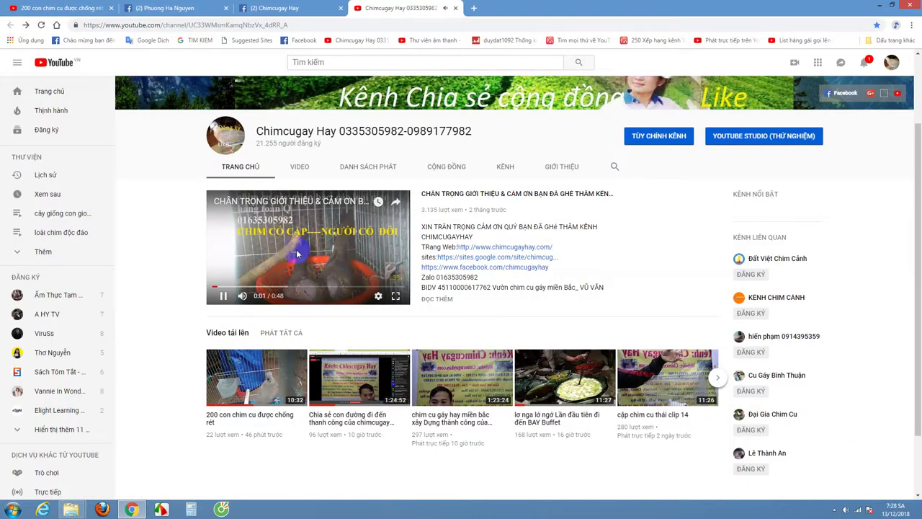
pyautogui.click(299, 253)
pyautogui.moveTo(330, 144); pyautogui.dragTo(245, 124)
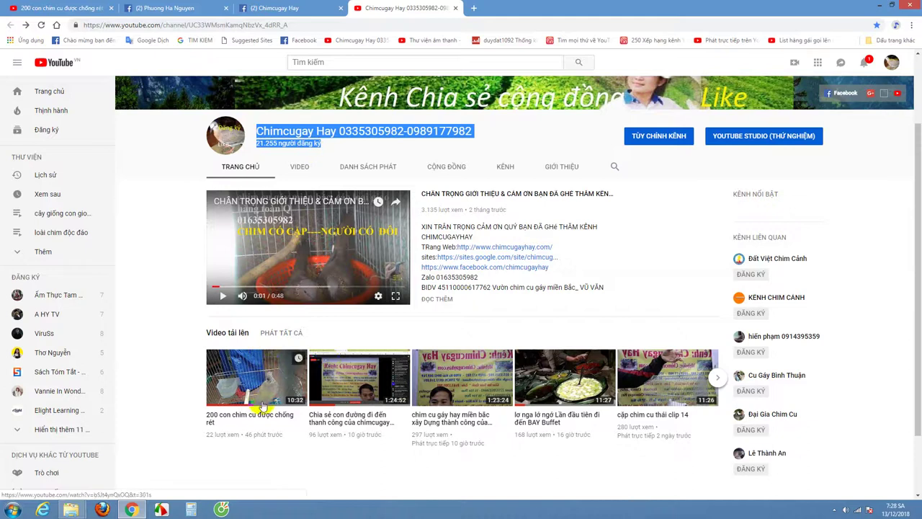
pyautogui.click(882, 7)
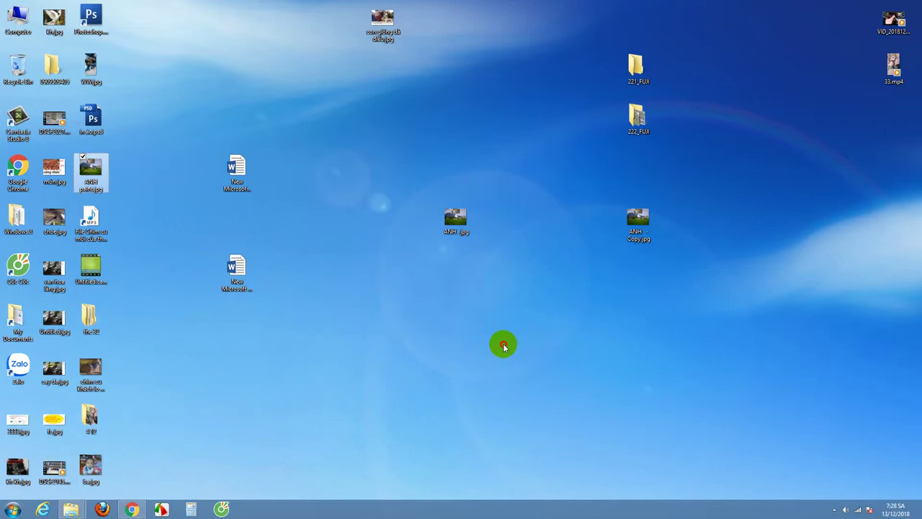
# Step: Open ANH - Copy.jpg from the desktop with Adobe Photoshop CS3
pyautogui.click(638, 217)
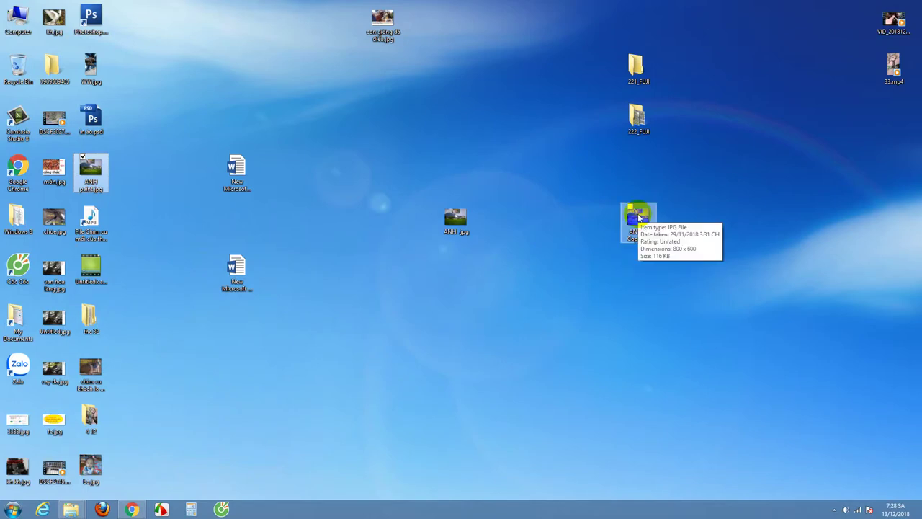
pyautogui.rightClick(638, 217)
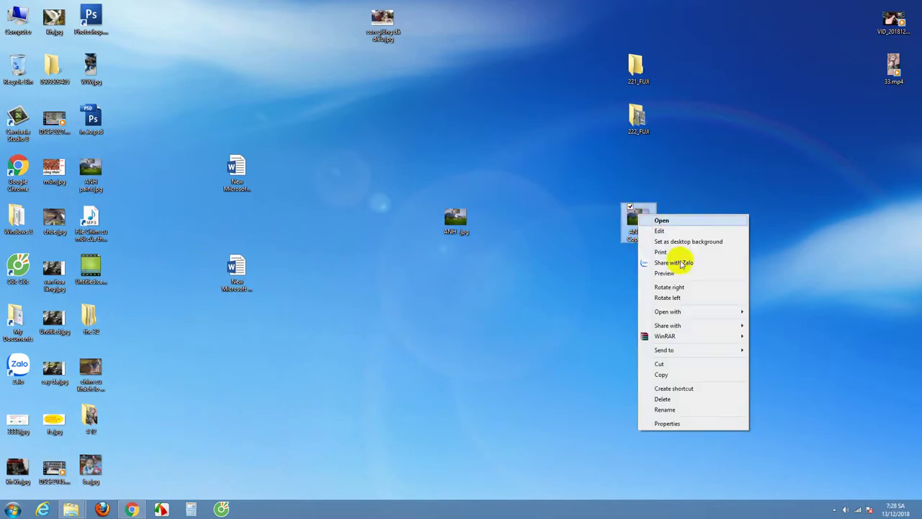
pyautogui.moveTo(696, 313)
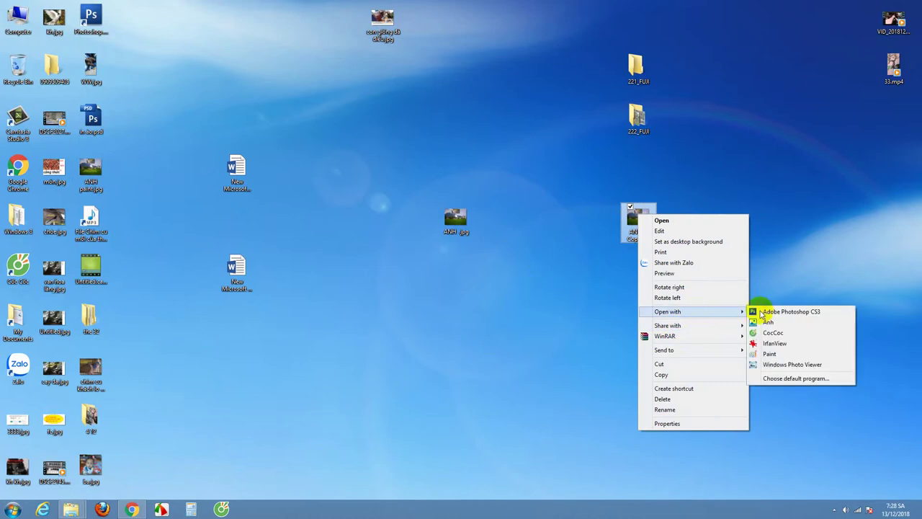
pyautogui.click(784, 312)
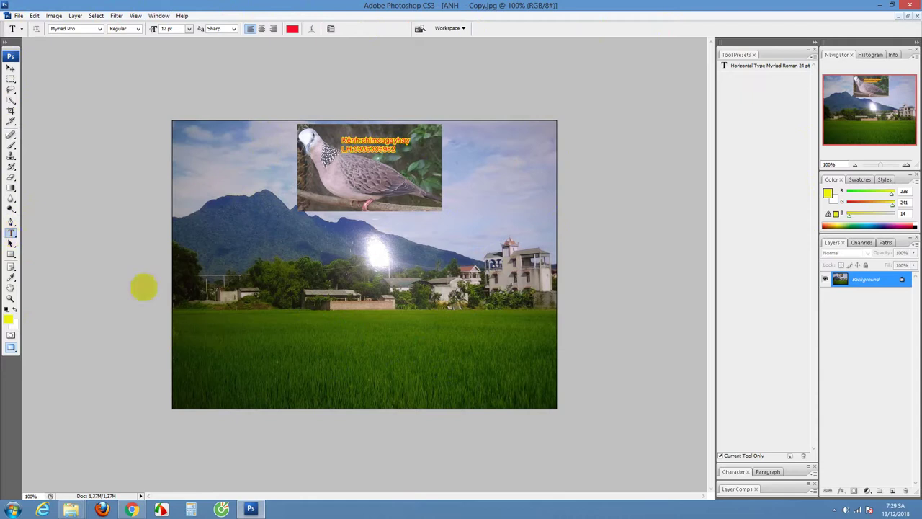
# Step: Place a new text block on the green field below the hills for the website and hotline lines
pyautogui.click(253, 336)
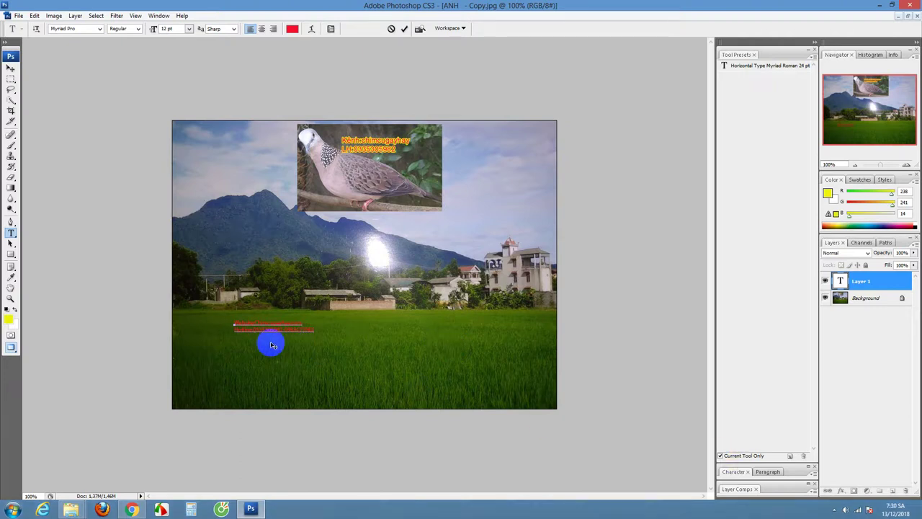
# Step: Add a thin yellow Stroke layer effect to the website and hotline text layer
pyautogui.click(842, 491)
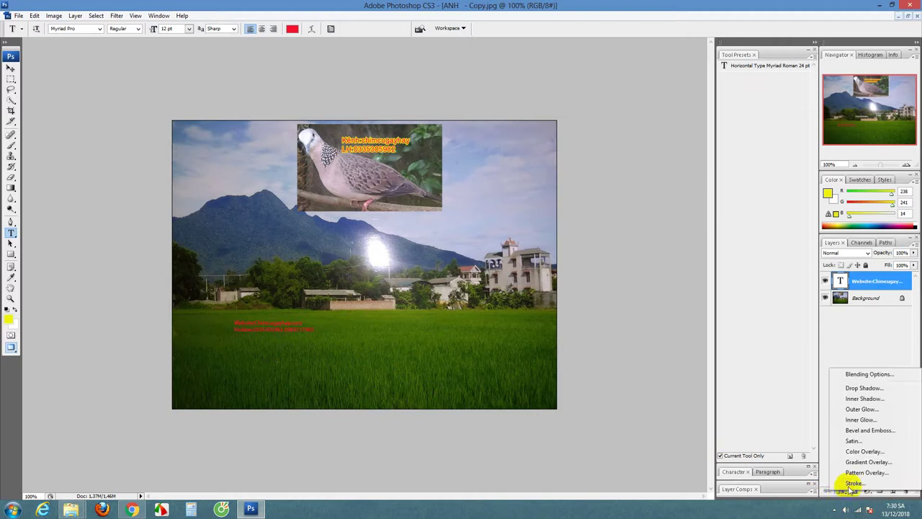
pyautogui.click(853, 483)
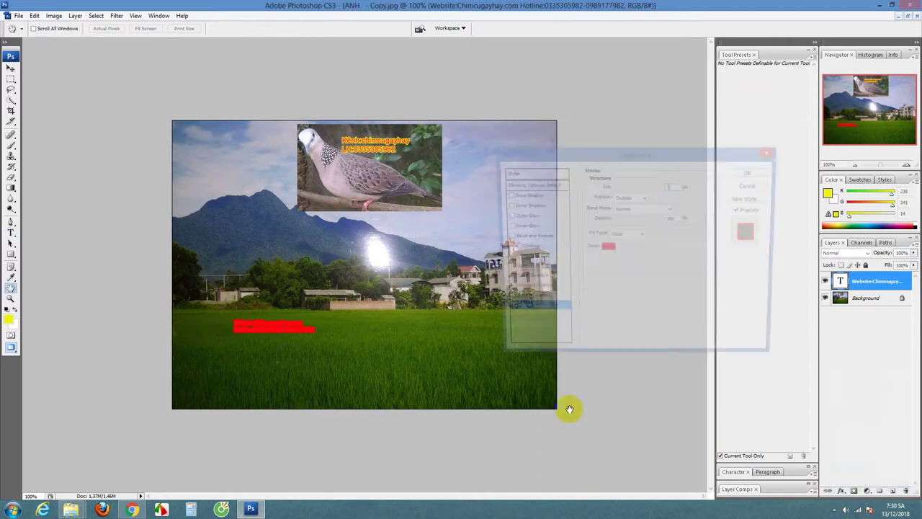
pyautogui.click(605, 248)
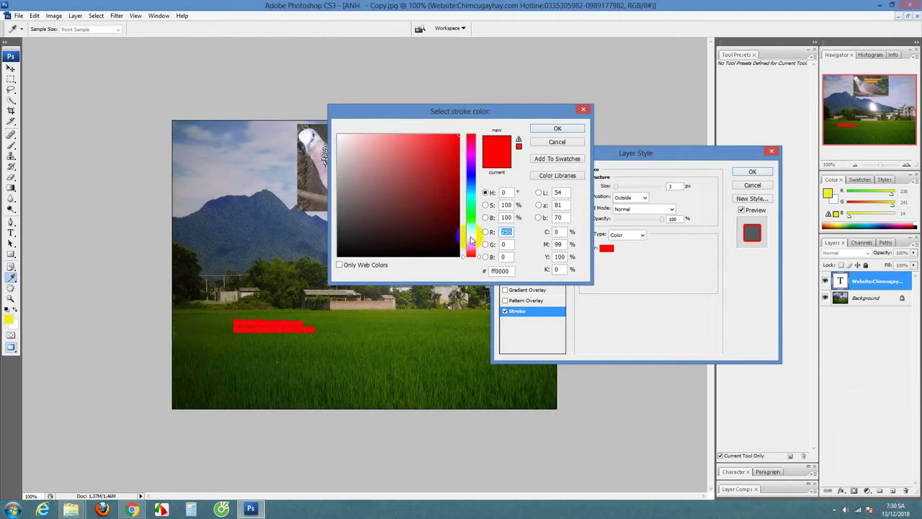
pyautogui.click(470, 236)
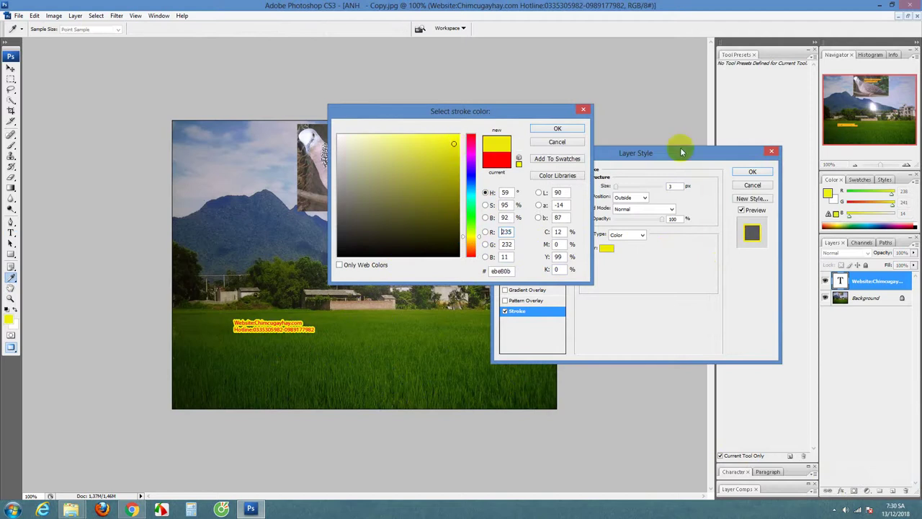
pyautogui.click(558, 129)
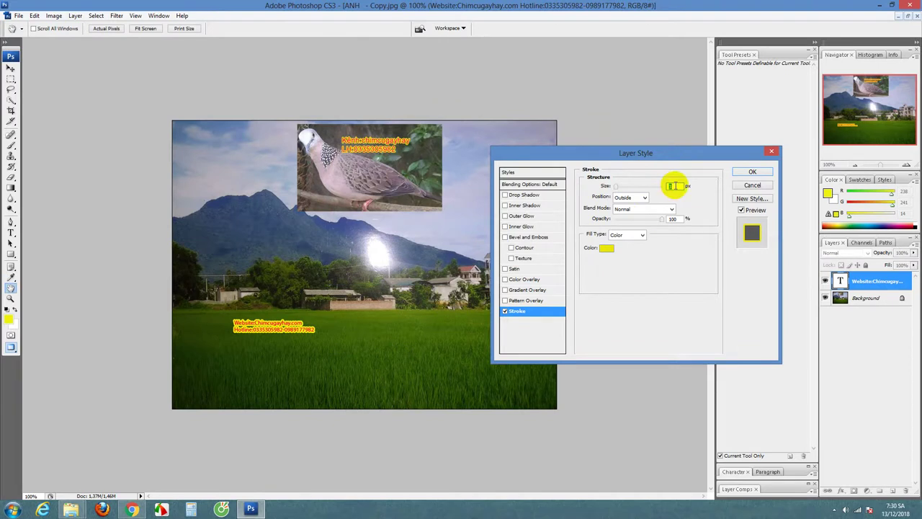
pyautogui.click(616, 187)
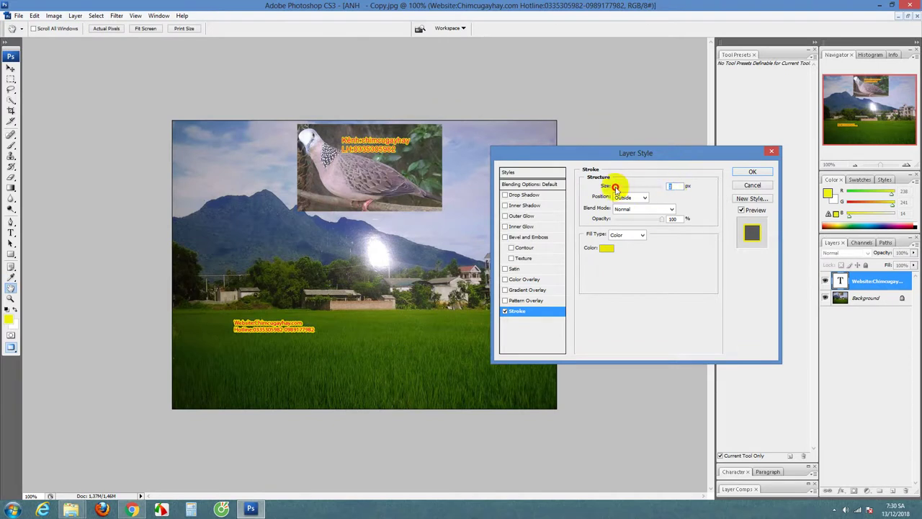
pyautogui.moveTo(616, 186)
pyautogui.mouseDown()
pyautogui.moveTo(624, 187)
pyautogui.moveTo(616, 188)
pyautogui.mouseUp()
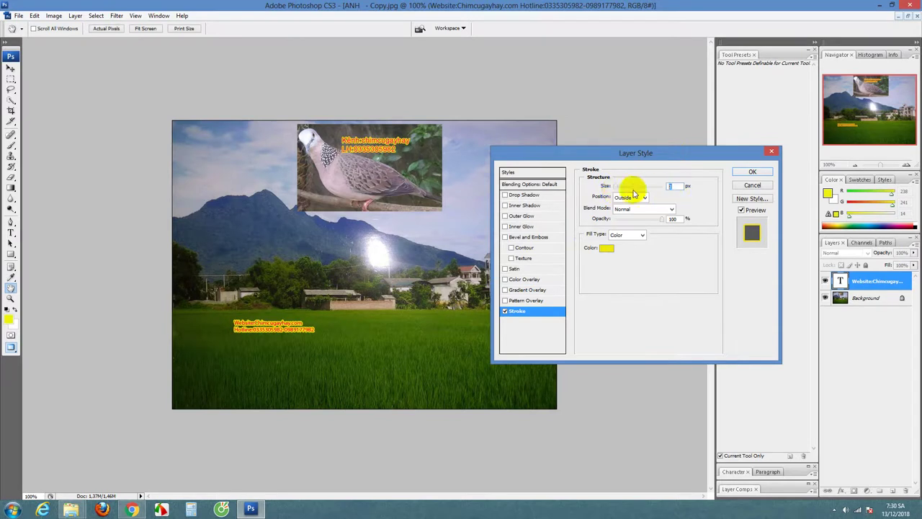
pyautogui.click(752, 171)
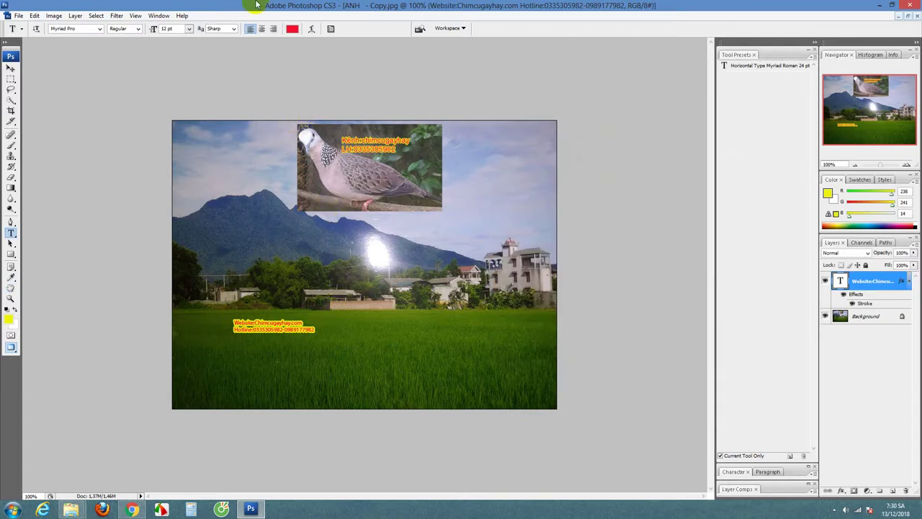
# Step: Recolour the text's Stroke effect from yellow to pinkish red (hue 343, #eb0b4a)
pyautogui.click(294, 31)
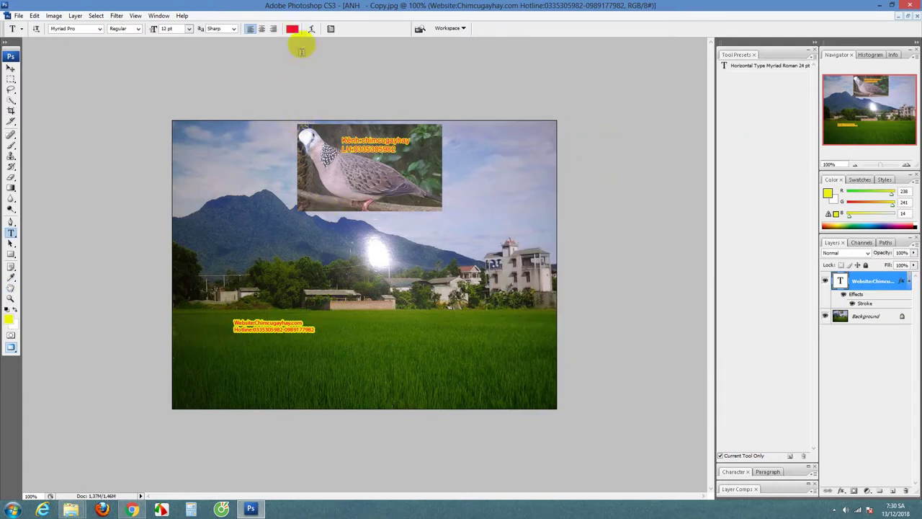
pyautogui.moveTo(290, 341); pyautogui.dragTo(278, 333)
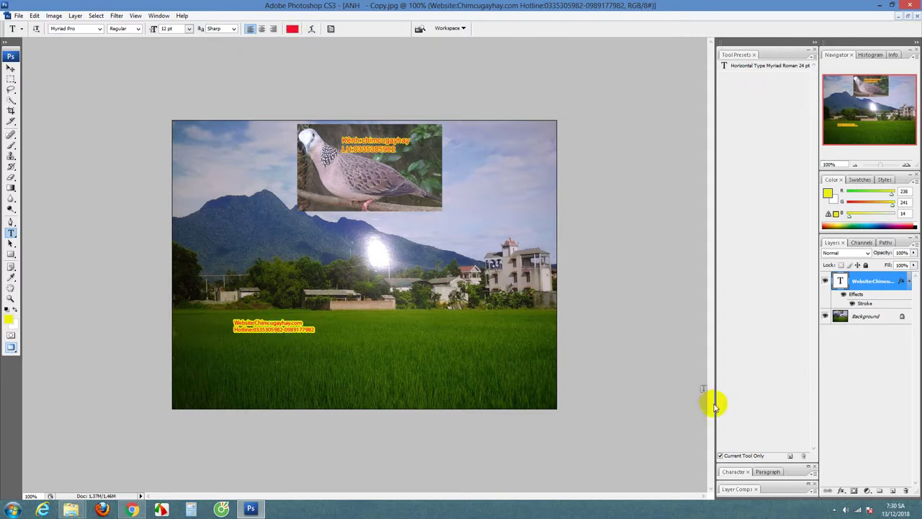
pyautogui.click(842, 492)
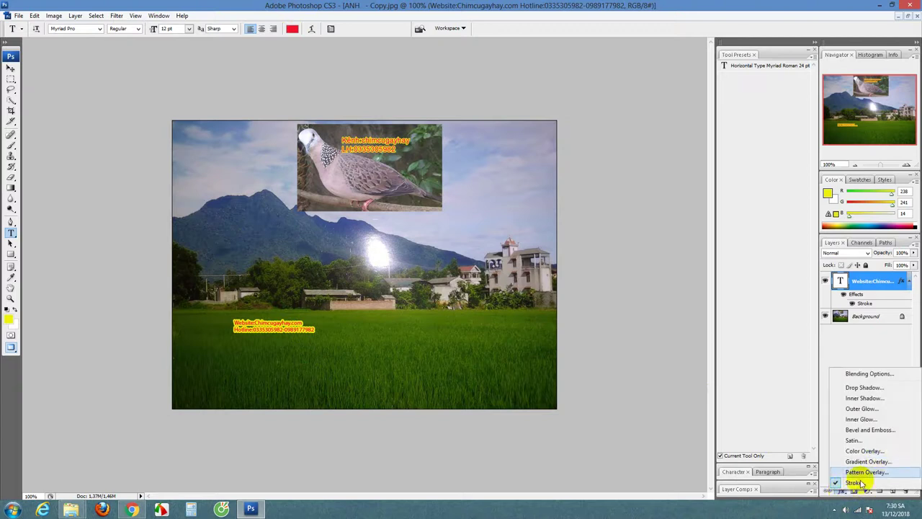
pyautogui.click(854, 482)
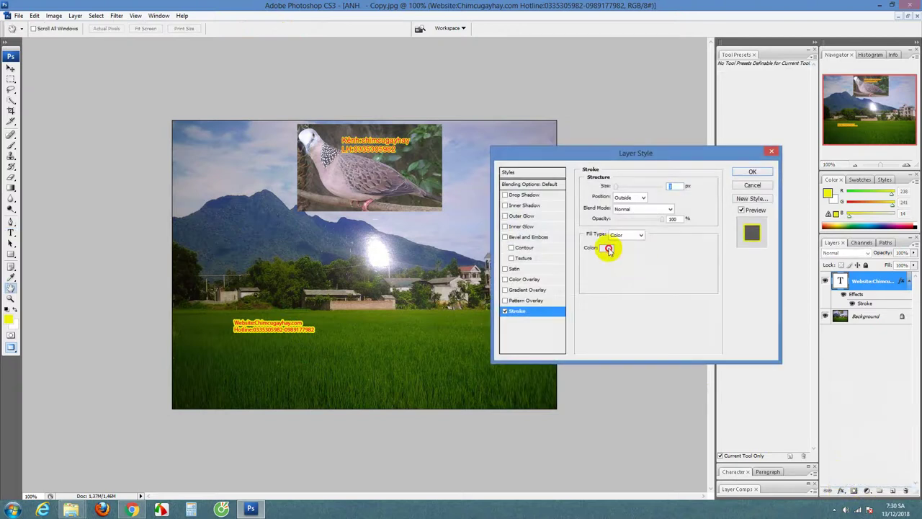
pyautogui.click(607, 247)
pyautogui.click(470, 140)
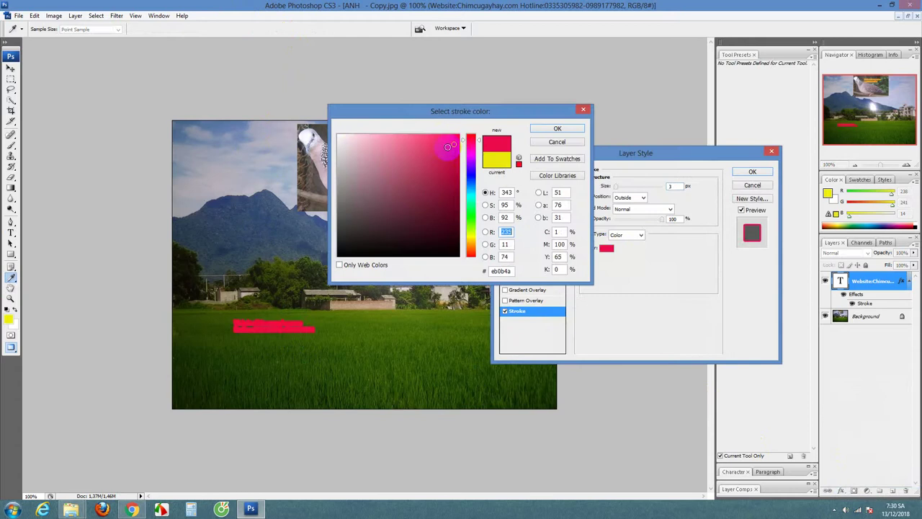
pyautogui.click(562, 129)
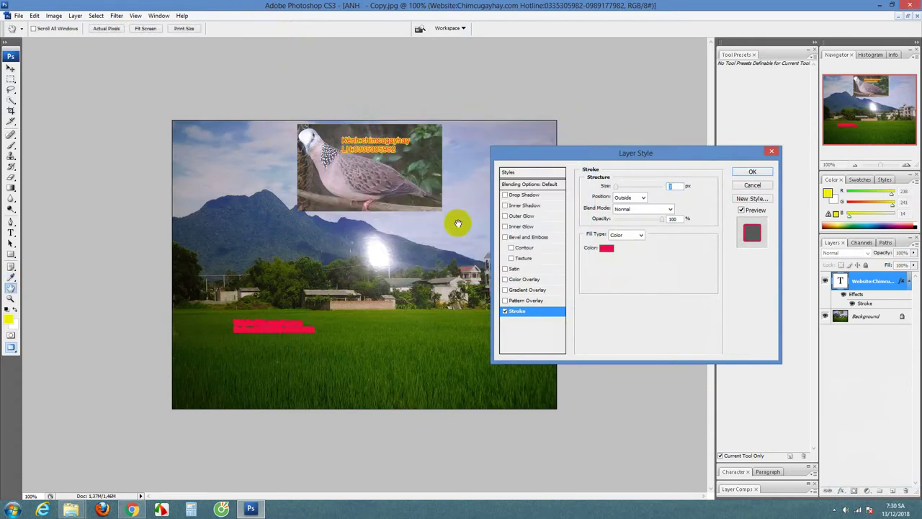
pyautogui.click(753, 172)
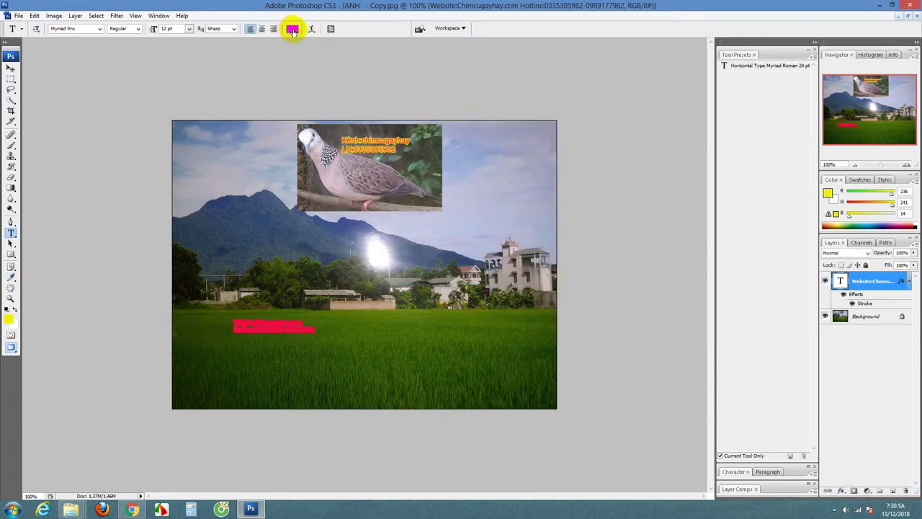
# Step: Set the website and hotline lettering colour to yellow inside the red outline
pyautogui.click(292, 29)
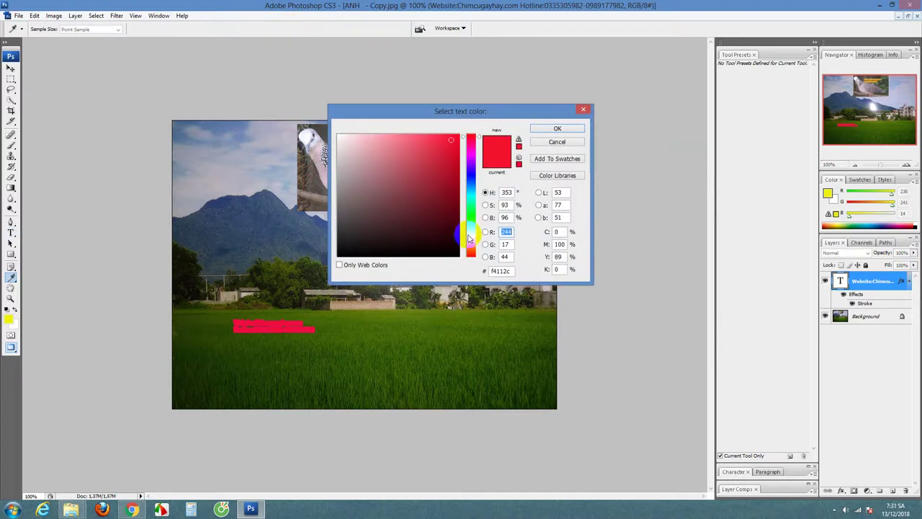
pyautogui.click(469, 238)
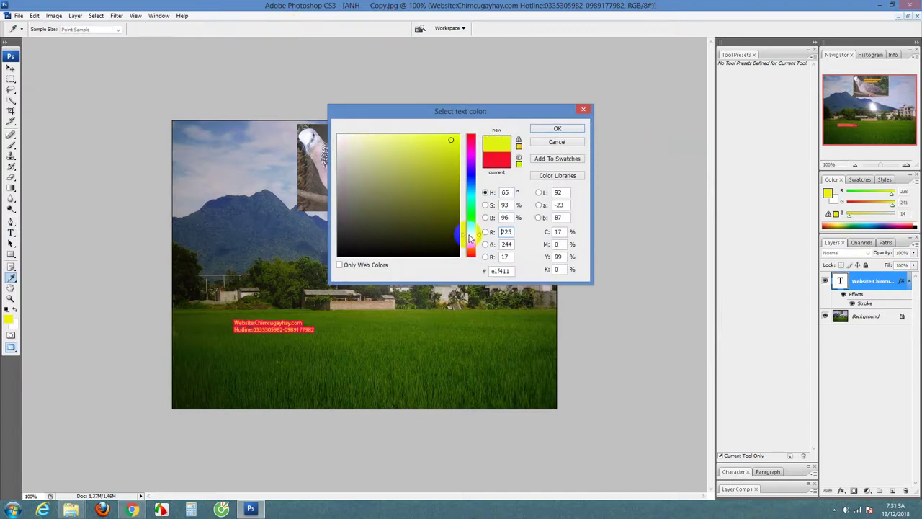
pyautogui.click(560, 129)
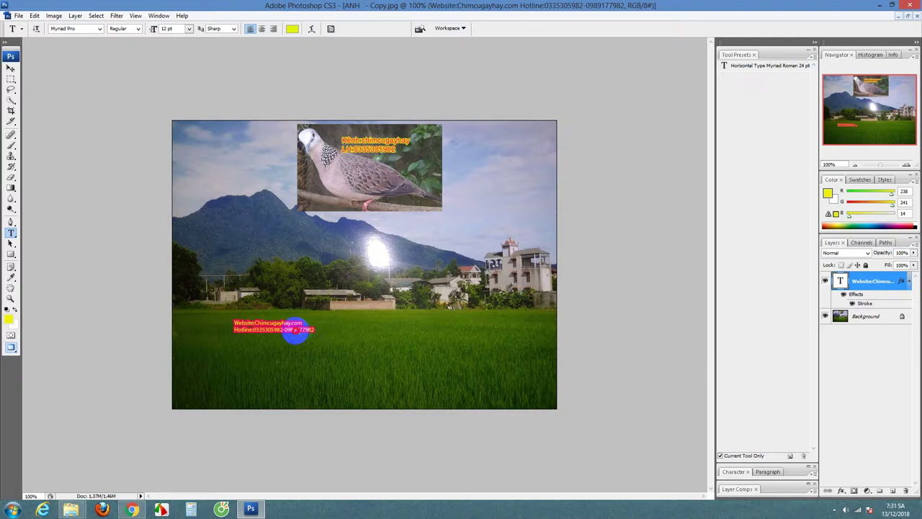
pyautogui.click(244, 318)
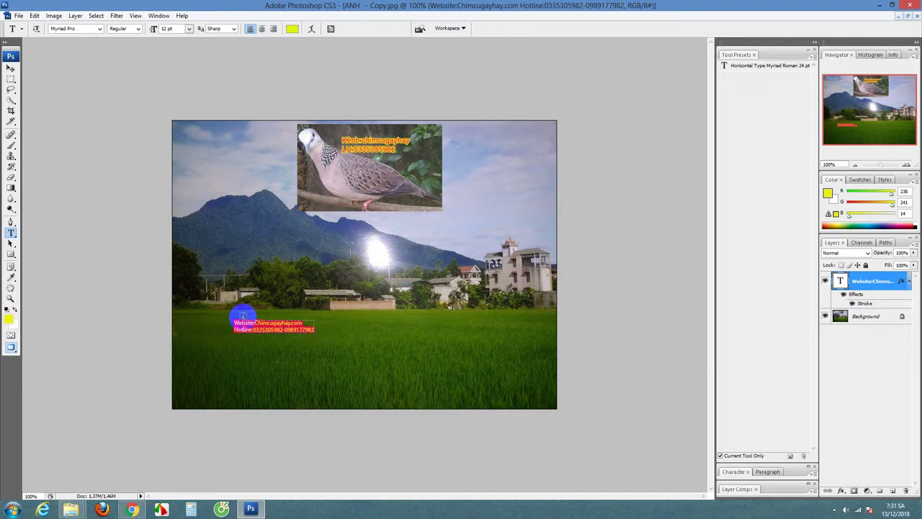
pyautogui.click(297, 311)
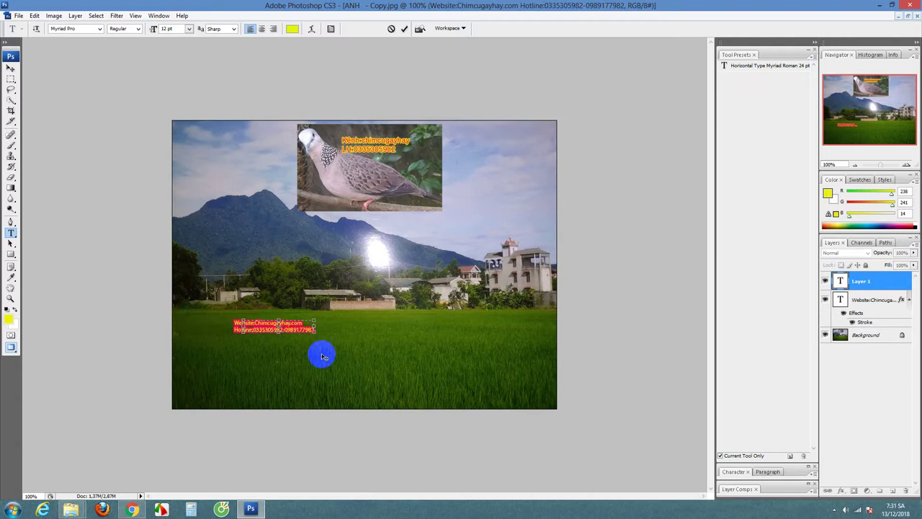
# Step: Drag the website and hotline text toward the centre of the rice field
pyautogui.click(11, 69)
pyautogui.moveTo(264, 325); pyautogui.dragTo(346, 348)
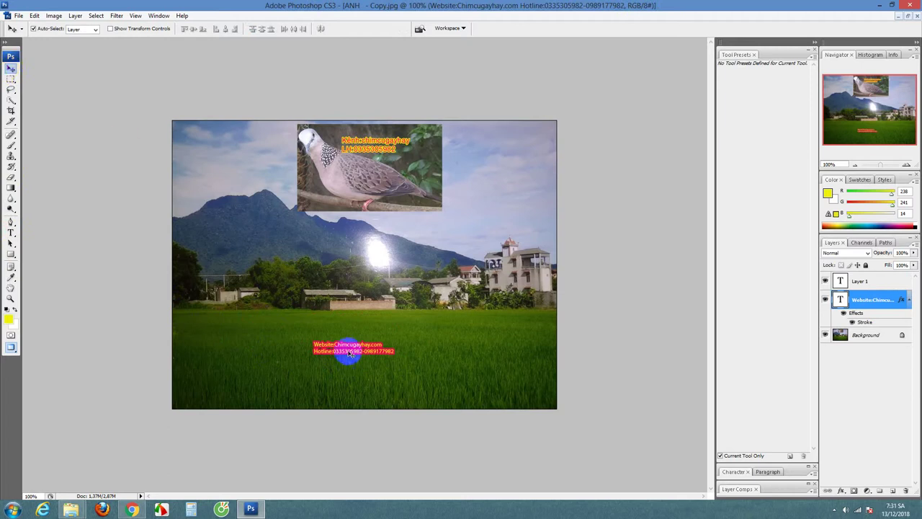
pyautogui.moveTo(347, 352); pyautogui.dragTo(317, 343)
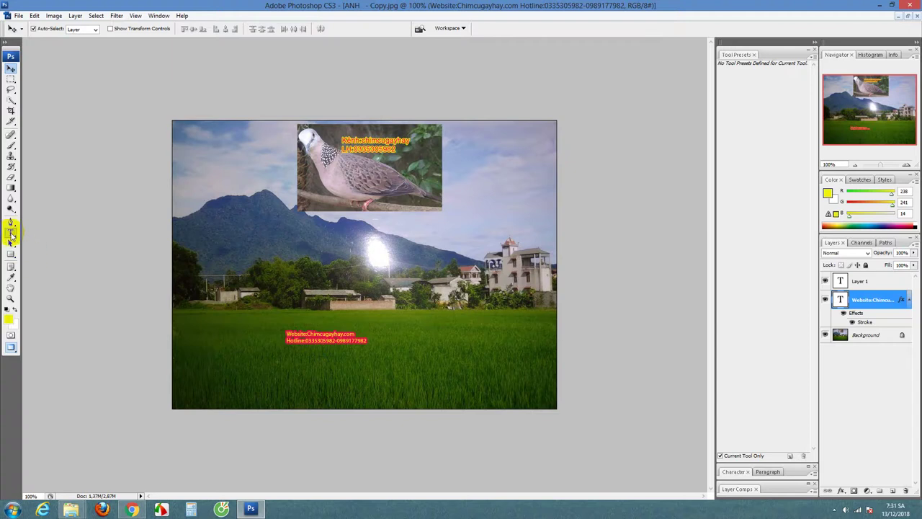
# Step: Select both lines of the website and hotline text with the Type tool
pyautogui.click(11, 233)
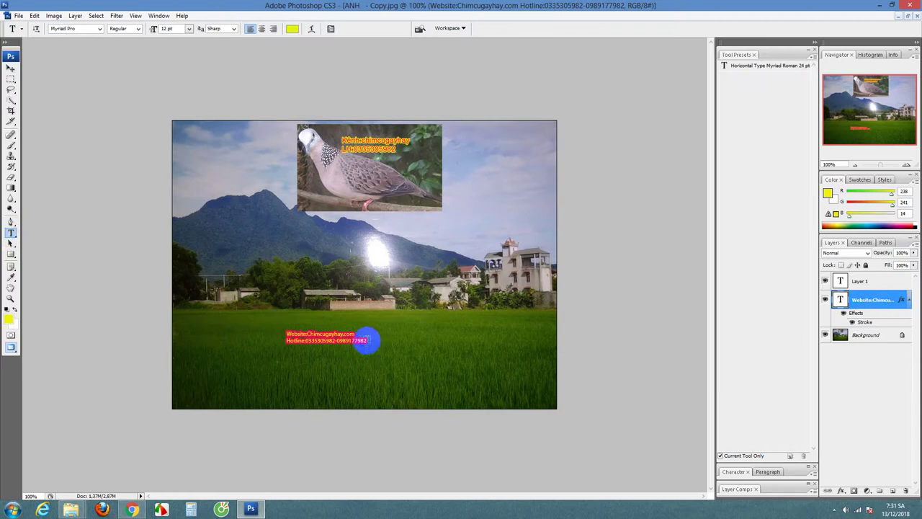
pyautogui.click(366, 342)
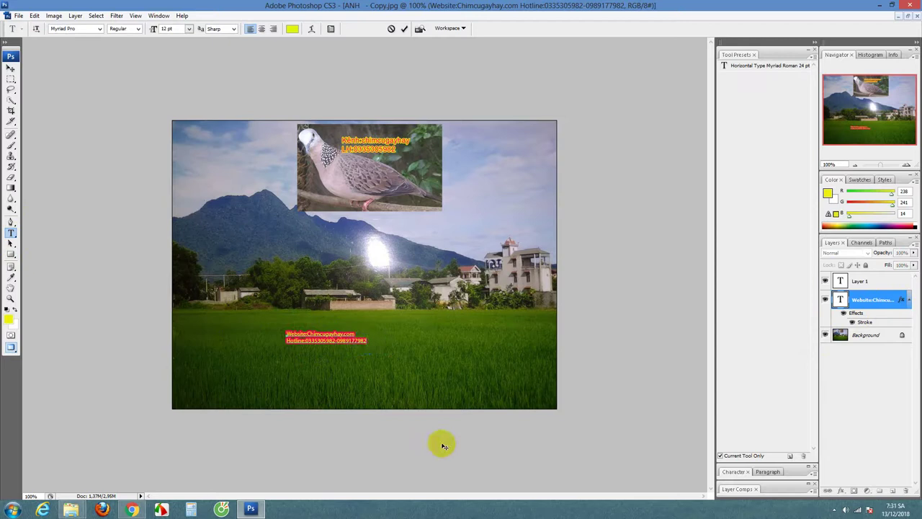
pyautogui.click(371, 341)
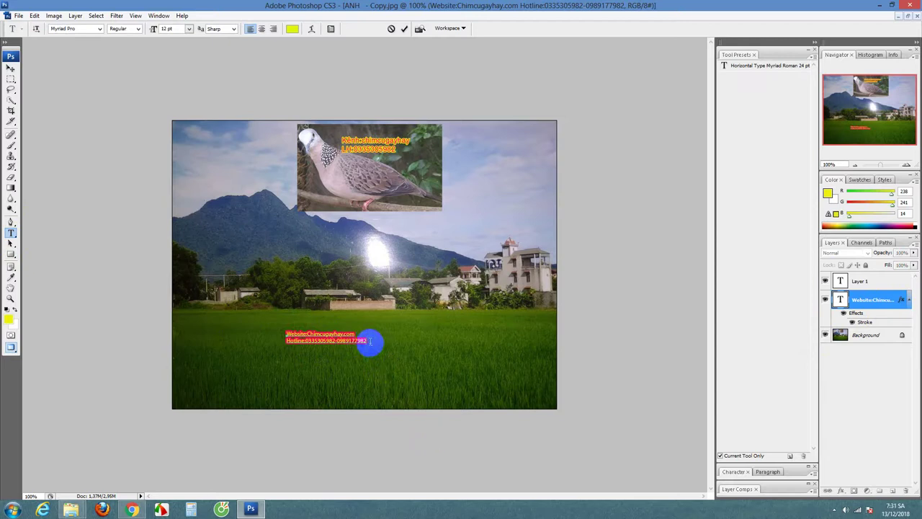
pyautogui.moveTo(367, 341); pyautogui.dragTo(291, 333)
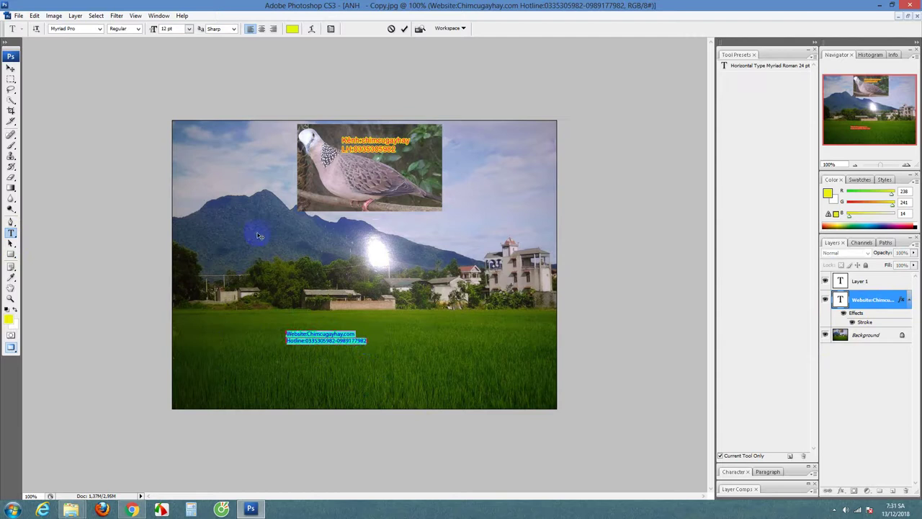
pyautogui.click(188, 29)
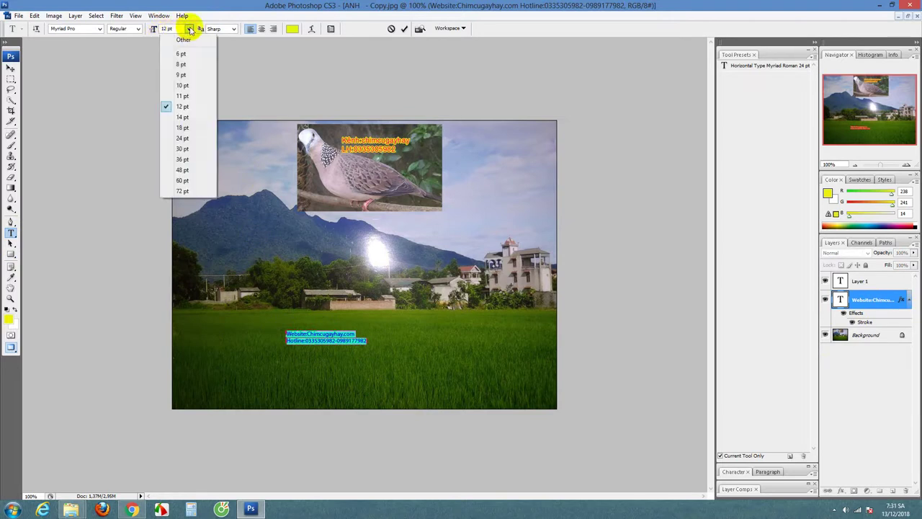
pyautogui.click(182, 159)
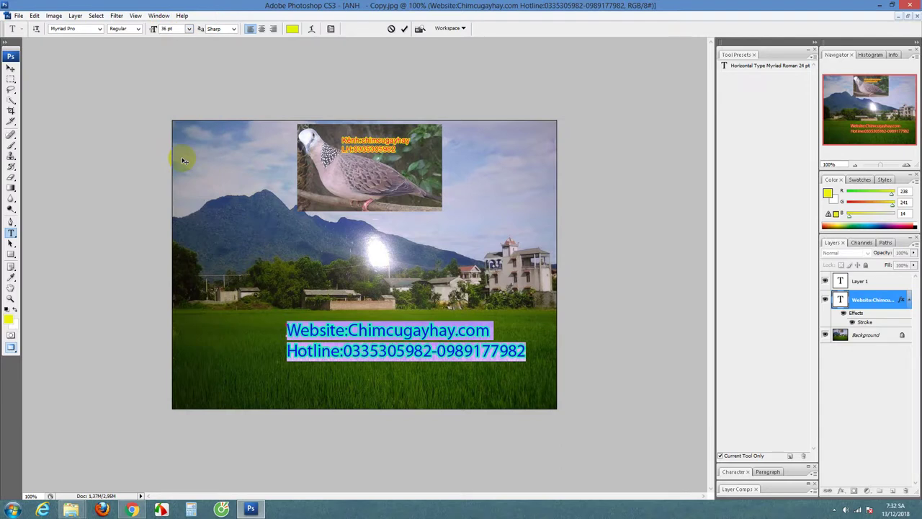
pyautogui.click(137, 29)
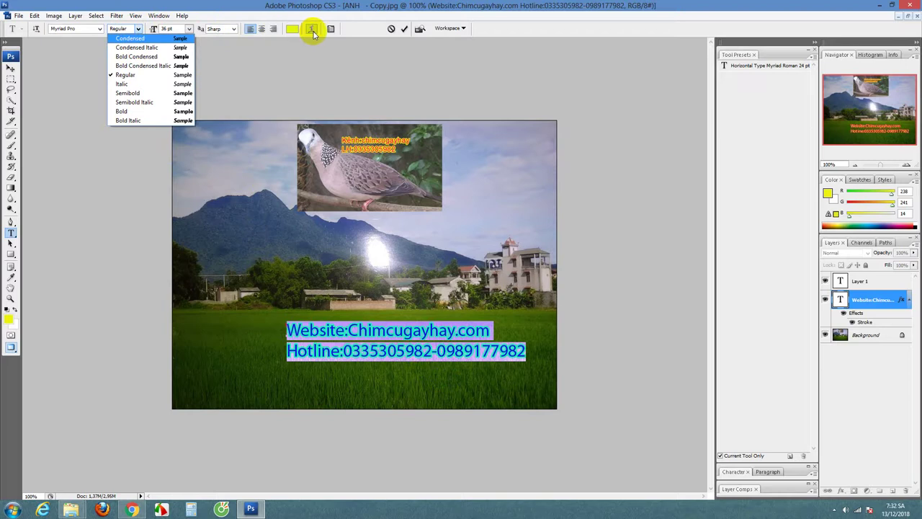
pyautogui.click(218, 8)
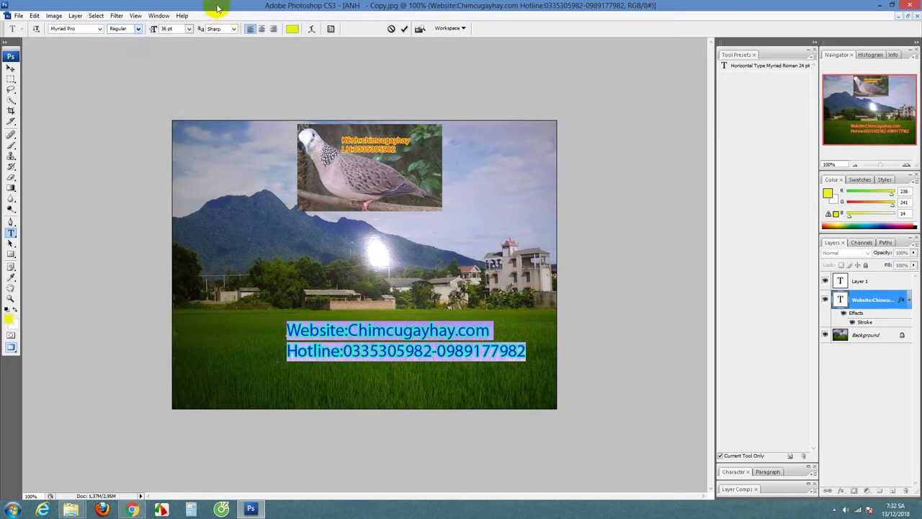
# Step: Warp the selected text with the Arc style at a +45% bend
pyautogui.click(311, 30)
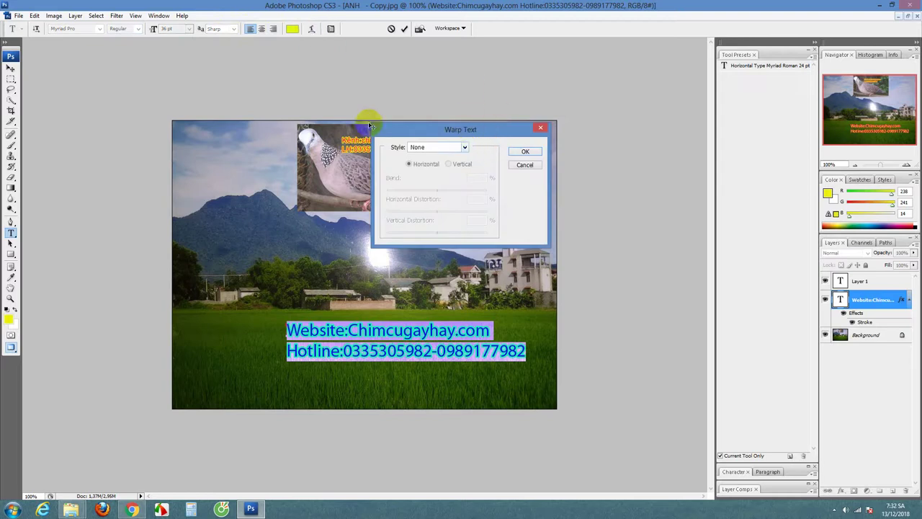
pyautogui.click(465, 148)
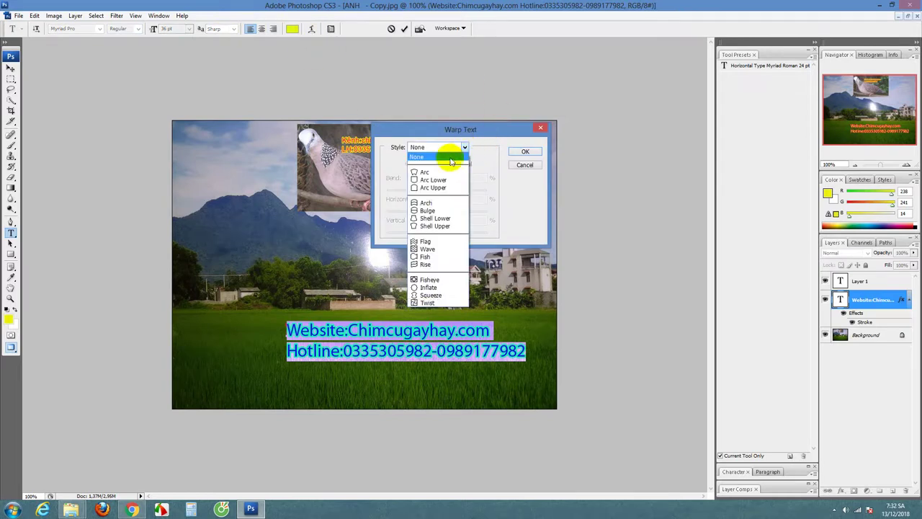
pyautogui.click(423, 167)
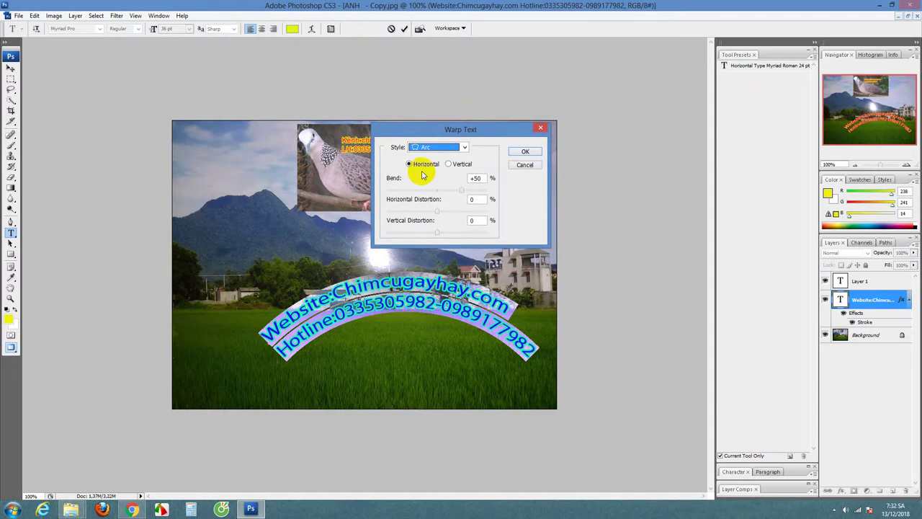
pyautogui.moveTo(462, 190); pyautogui.dragTo(441, 191)
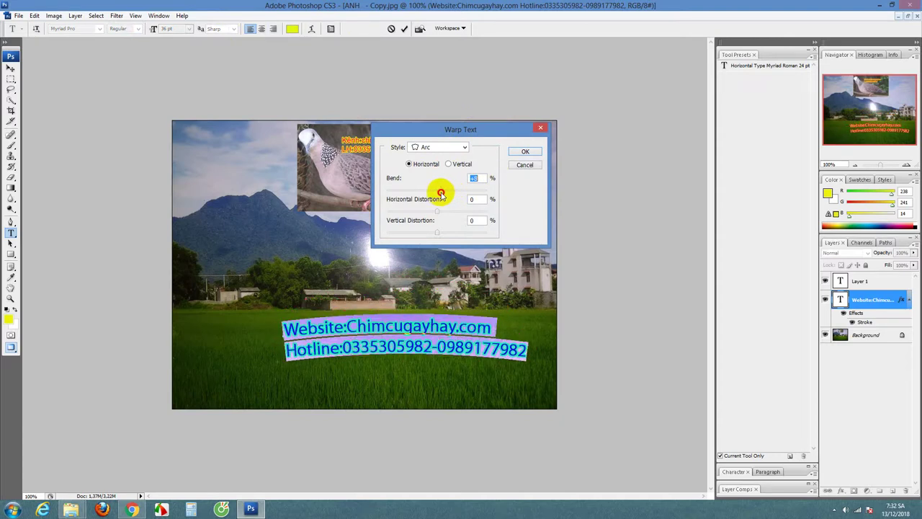
pyautogui.click(525, 152)
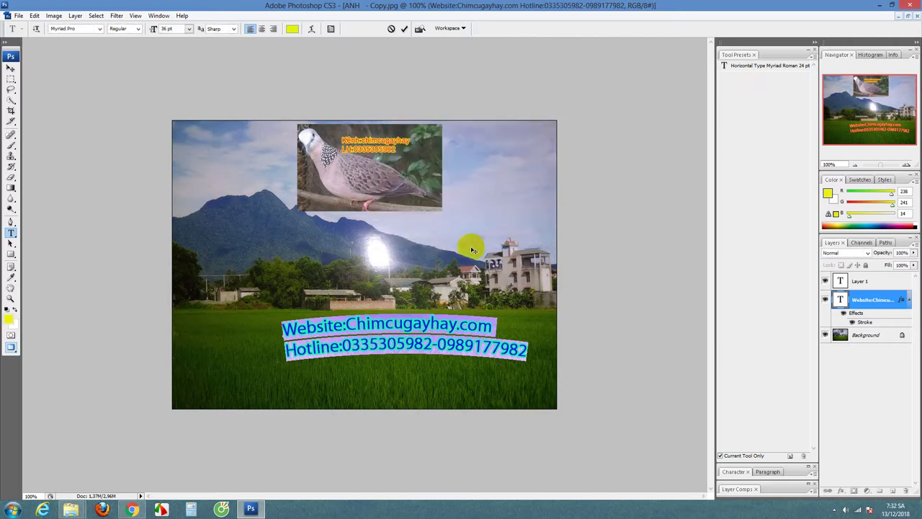
# Step: Move the arched text left and slightly down within the rice field
pyautogui.click(10, 69)
pyautogui.moveTo(405, 343); pyautogui.dragTo(363, 356)
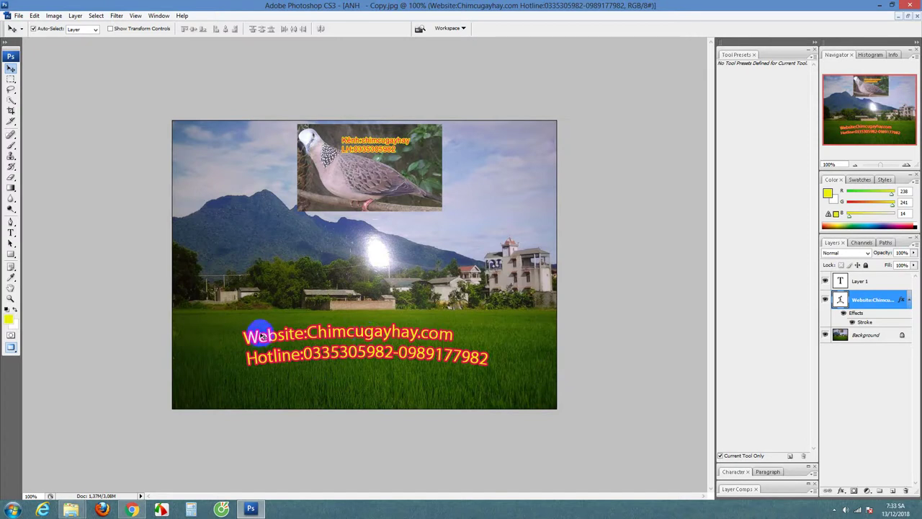
pyautogui.click(843, 492)
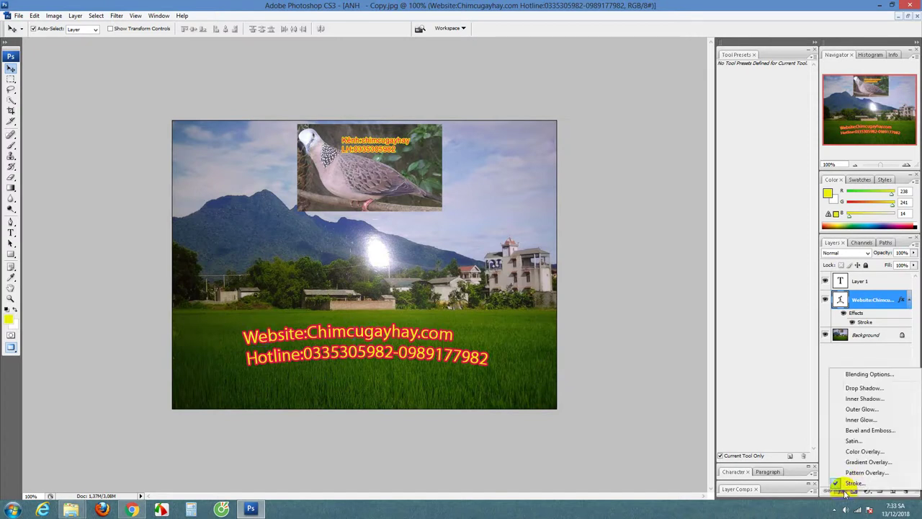
# Step: Change the text's Stroke colour from pink-red to yellow (#e8eb0b)
pyautogui.click(849, 480)
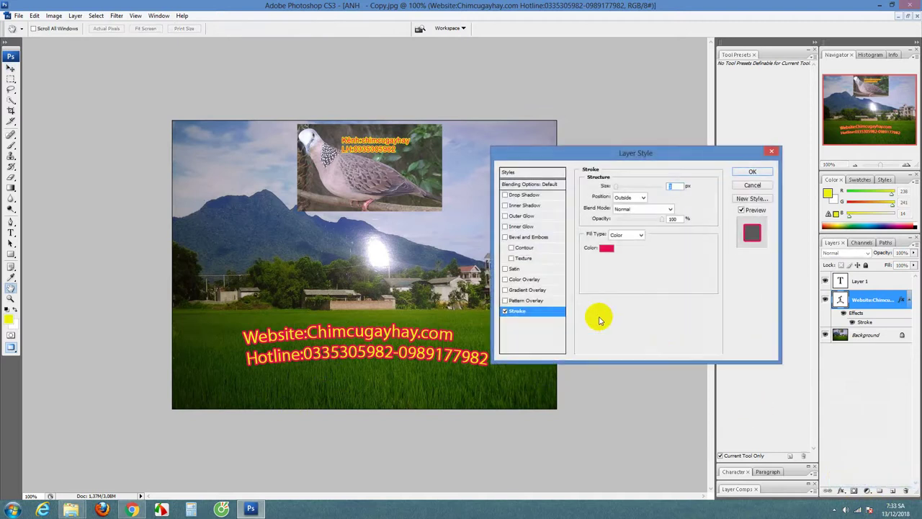
pyautogui.click(606, 248)
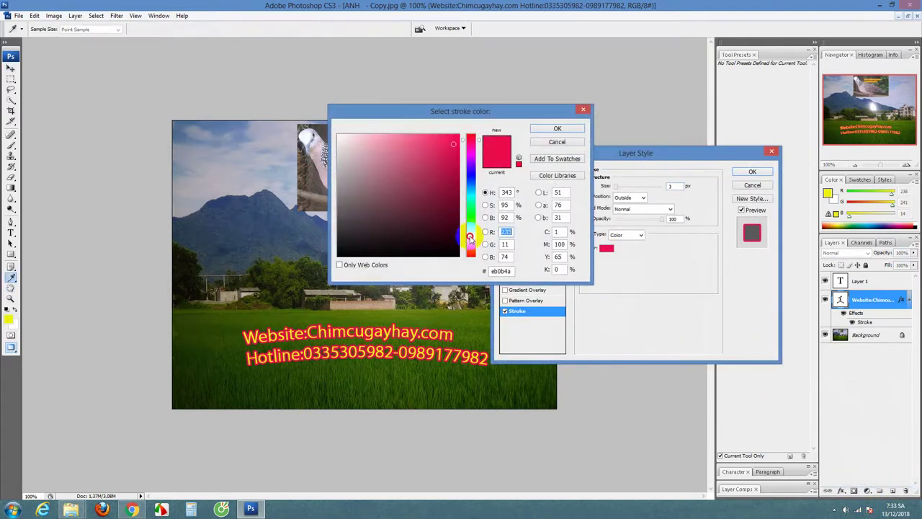
pyautogui.click(469, 235)
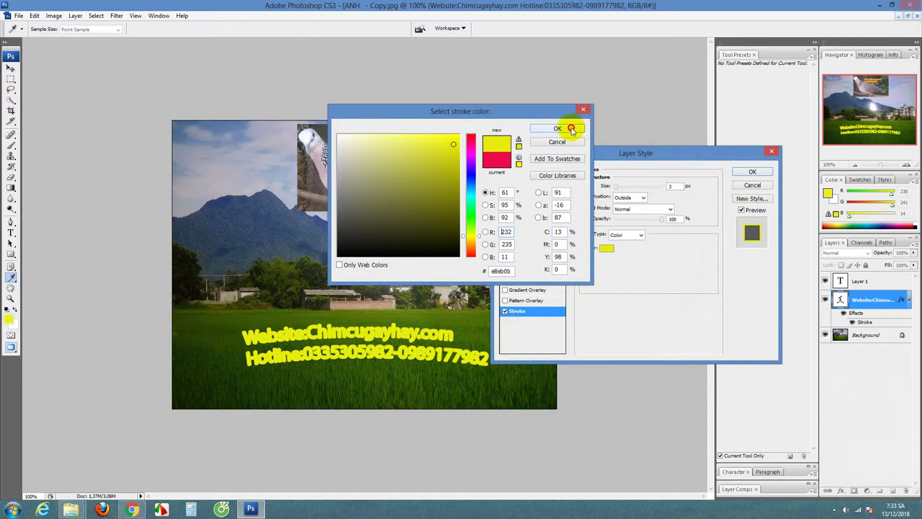
pyautogui.click(557, 128)
pyautogui.click(753, 171)
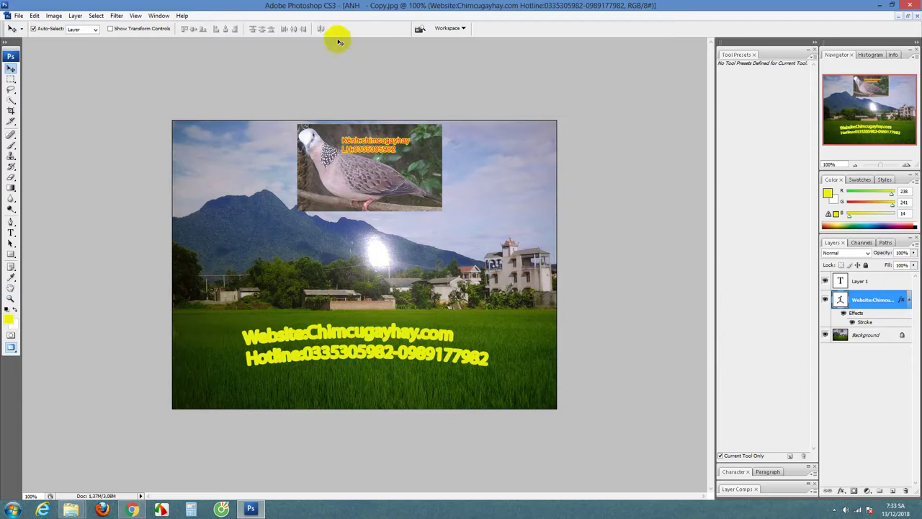
# Step: Set the foreground colour to pinkish red #f10e44
pyautogui.click(464, 354)
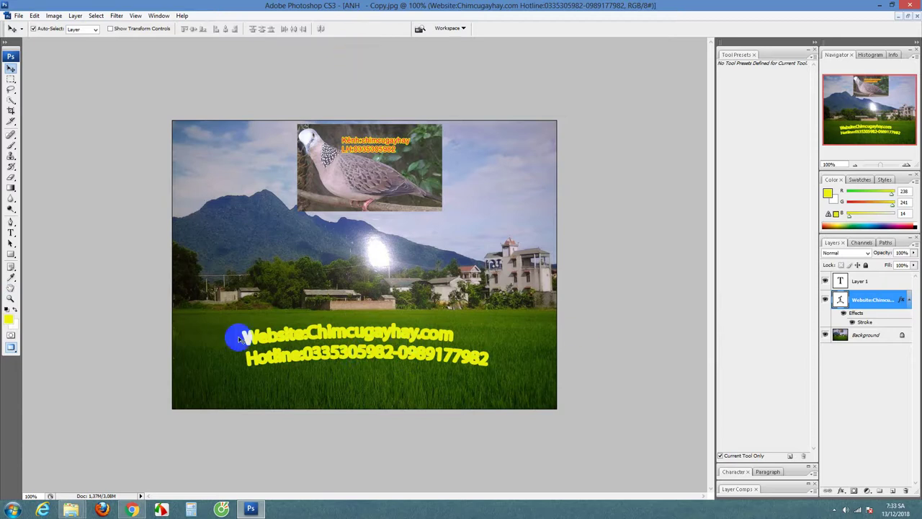
pyautogui.click(6, 319)
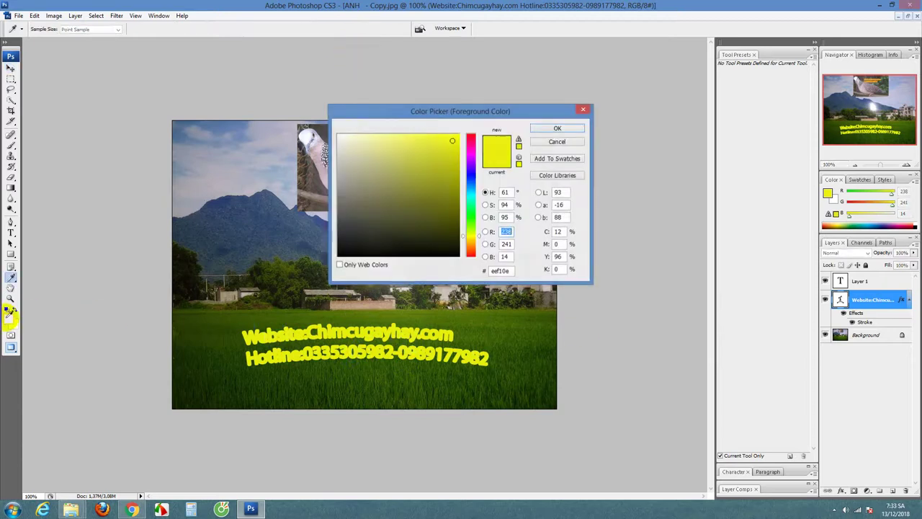
pyautogui.click(472, 140)
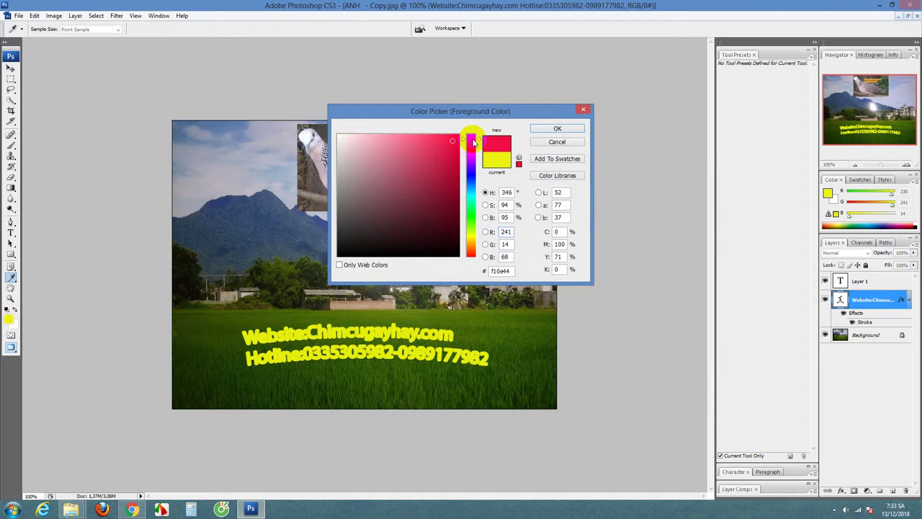
pyautogui.click(557, 129)
pyautogui.press('v')
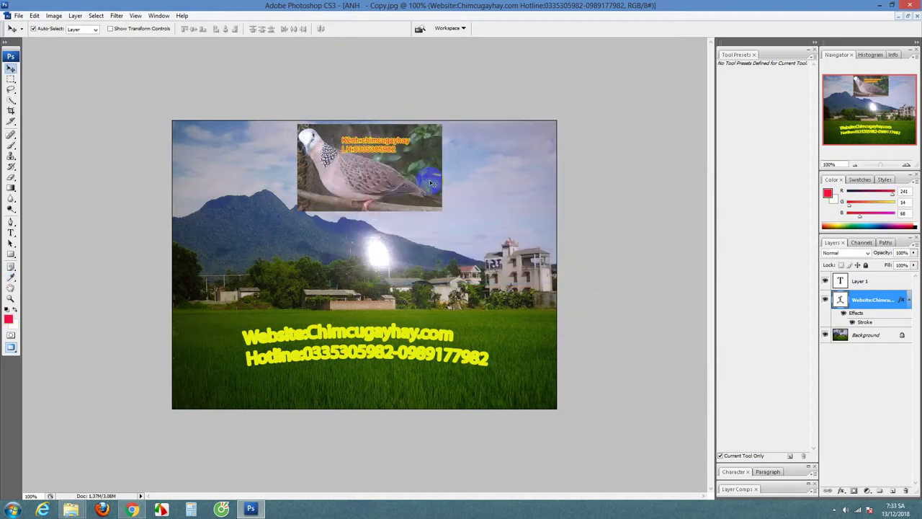
# Step: Colour the arched website and hotline lettering pinkish red, keeping the yellow stroke
pyautogui.click(11, 232)
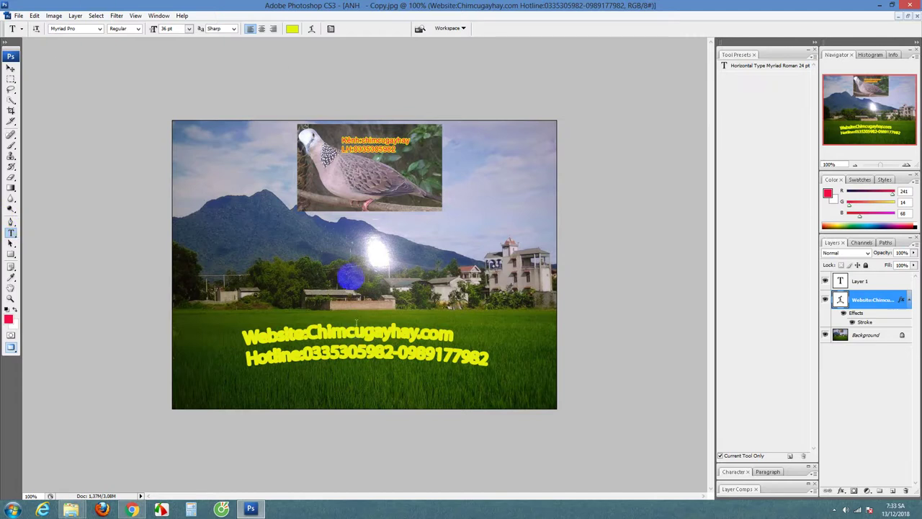
pyautogui.click(292, 28)
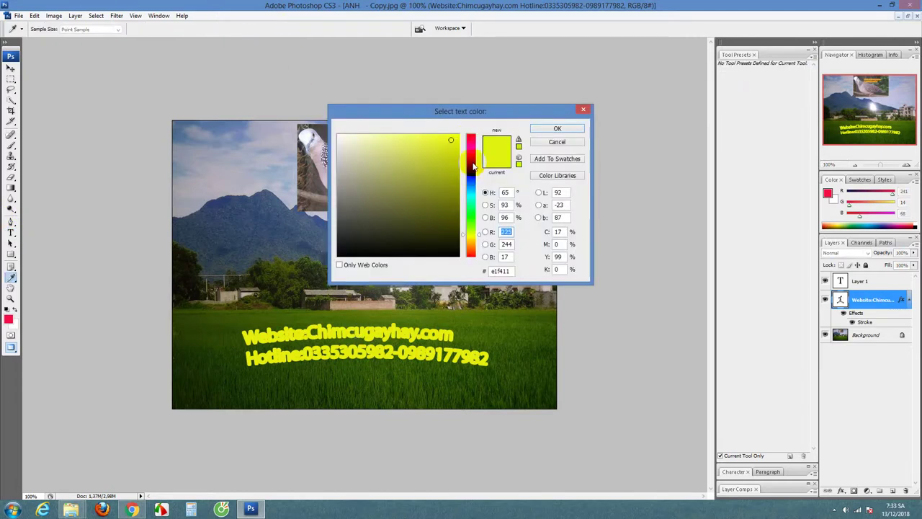
pyautogui.click(471, 138)
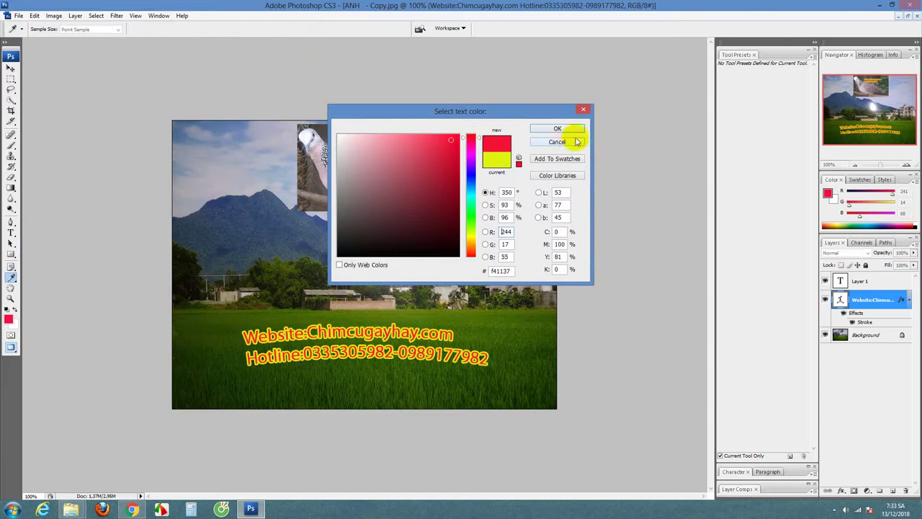
pyautogui.click(559, 129)
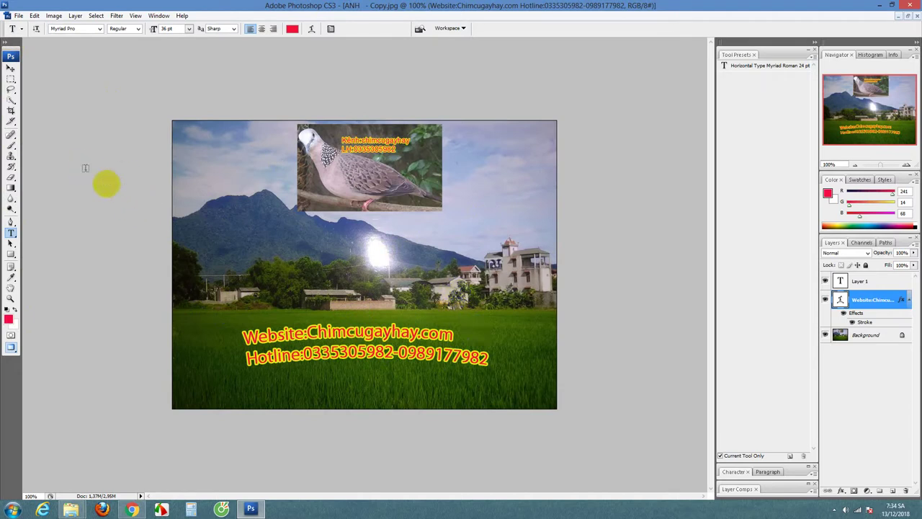
pyautogui.click(494, 296)
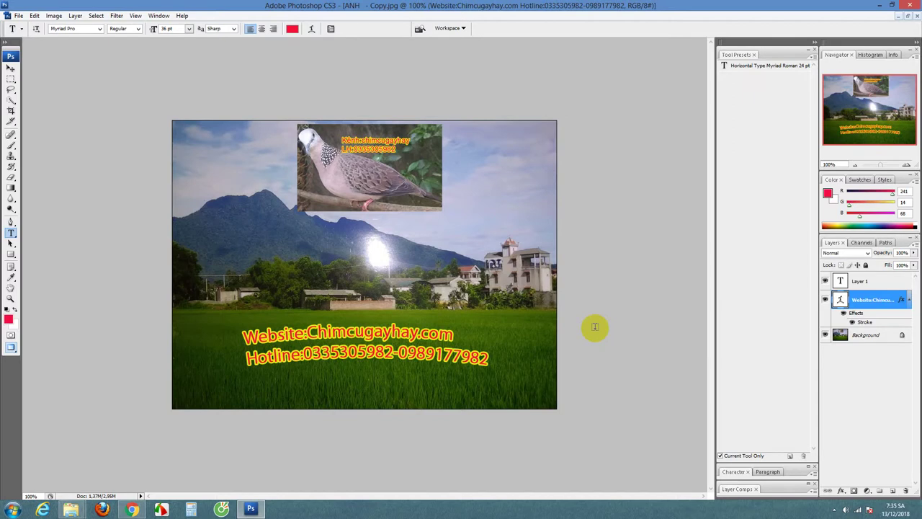
pyautogui.moveTo(418, 311)
pyautogui.mouseDown()
pyautogui.moveTo(457, 305)
pyautogui.moveTo(440, 306)
pyautogui.mouseUp()
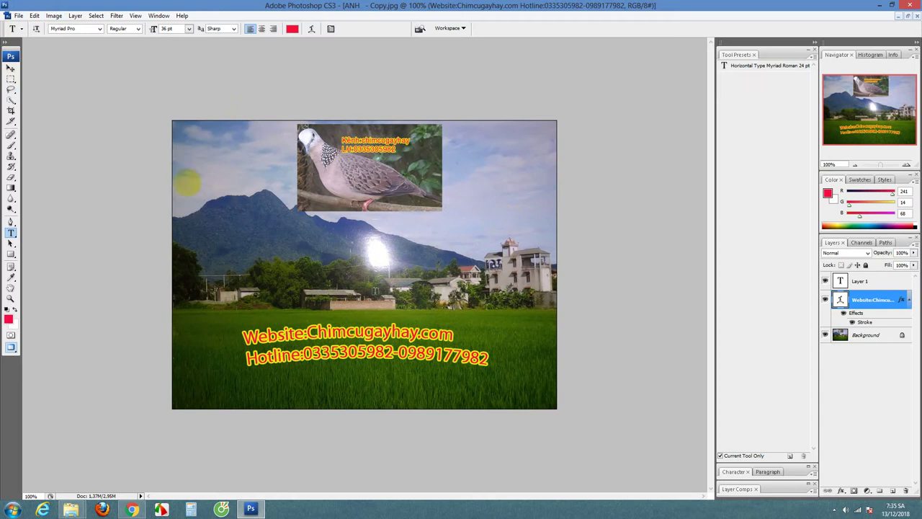
# Step: Start Save As in JPEG format and rename the file to 'ANH - photoshop'
pyautogui.click(19, 16)
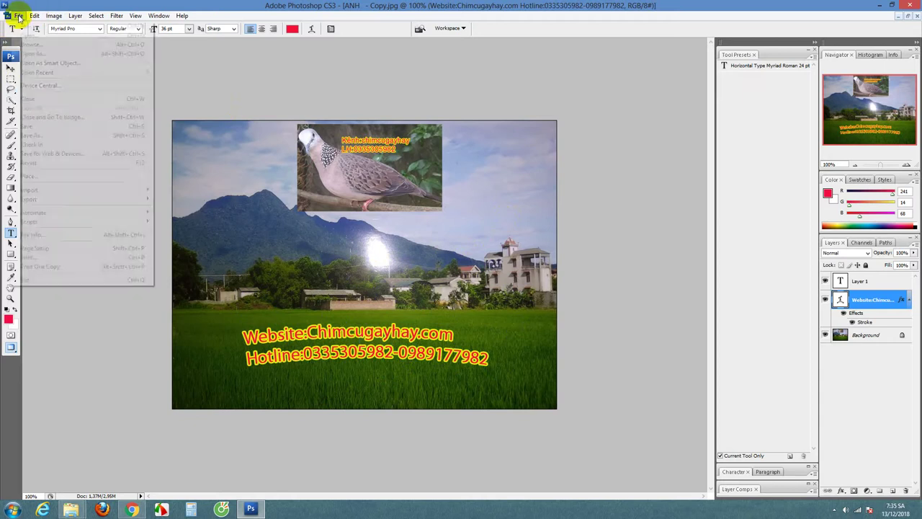
pyautogui.click(31, 136)
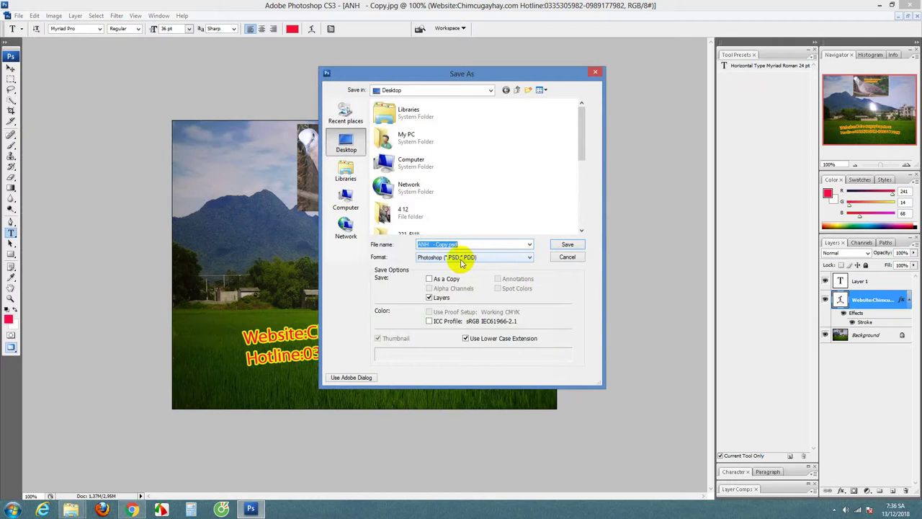
pyautogui.click(526, 258)
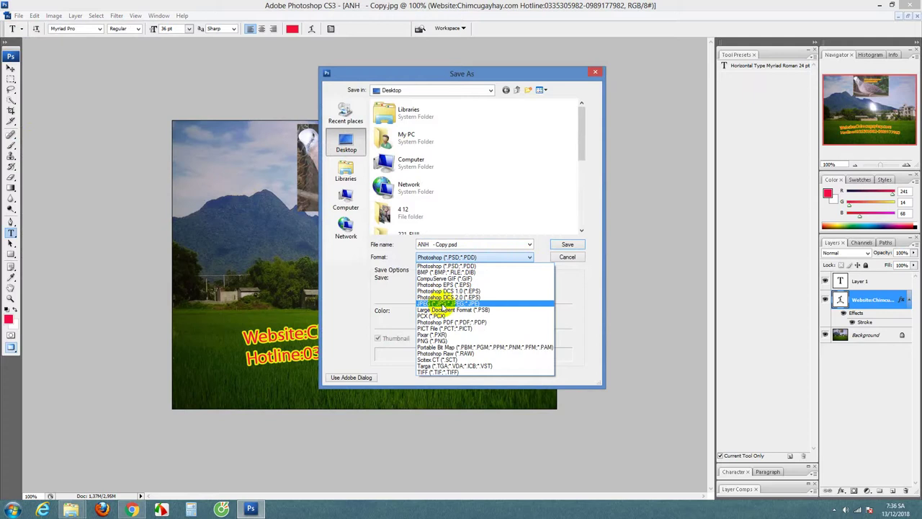
pyautogui.click(443, 305)
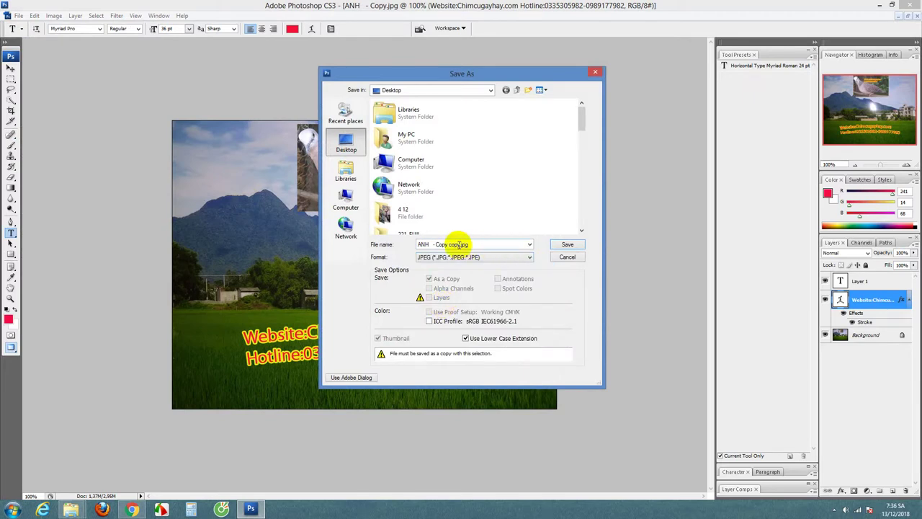
pyautogui.tripleClick(458, 243)
pyautogui.click(458, 243)
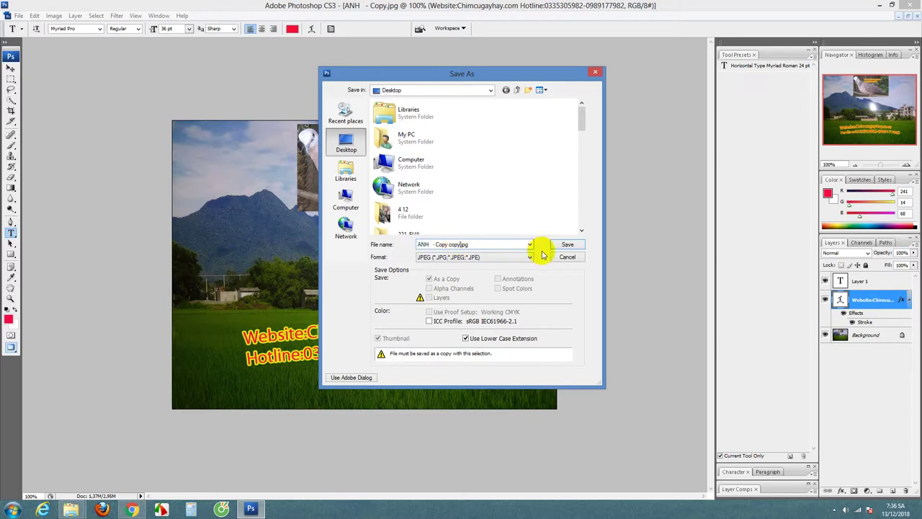
pyautogui.press('BackSpace')
pyautogui.press('BackSpace')
pyautogui.press('BackSpace')
pyautogui.press('BackSpace')
pyautogui.press('BackSpace')
pyautogui.press('BackSpace')
pyautogui.press('BackSpace')
pyautogui.press('BackSpace')
pyautogui.press('BackSpace')
pyautogui.write('photosh')
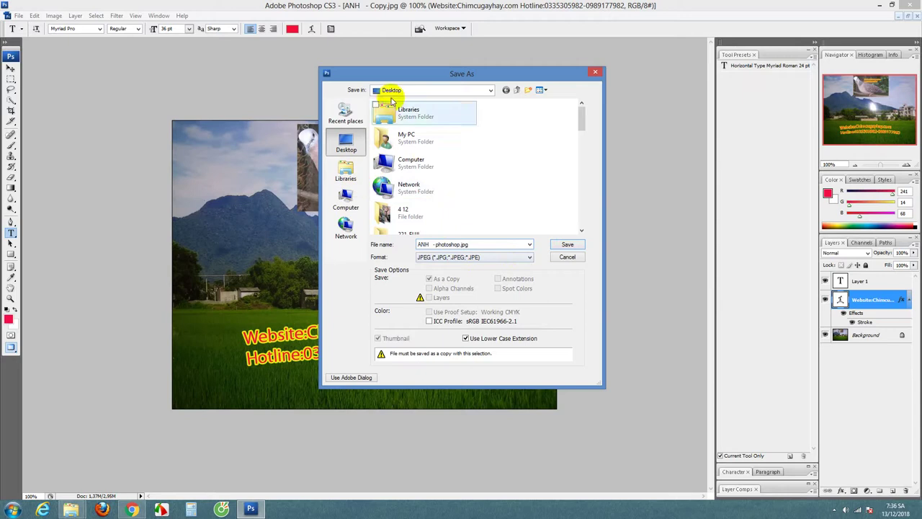
# Step: Save the JPEG to the Desktop at quality 8 High
pyautogui.click(491, 90)
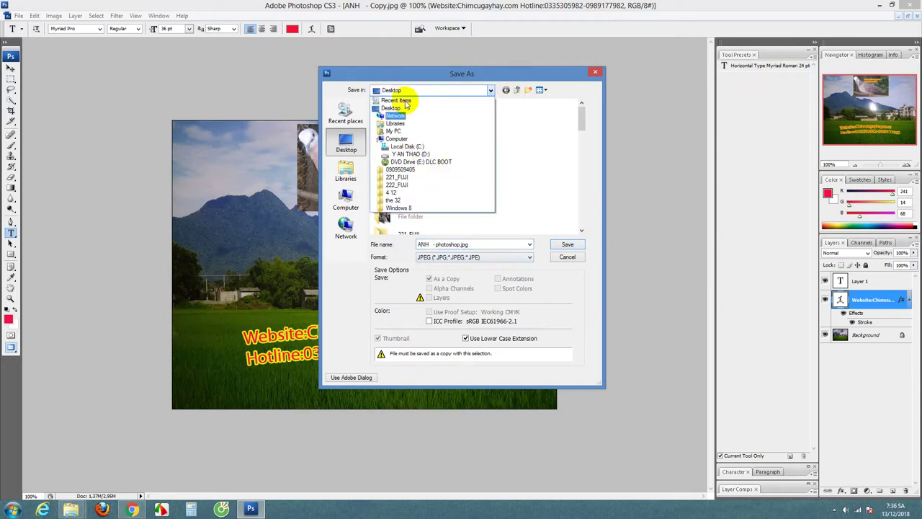
pyautogui.click(400, 94)
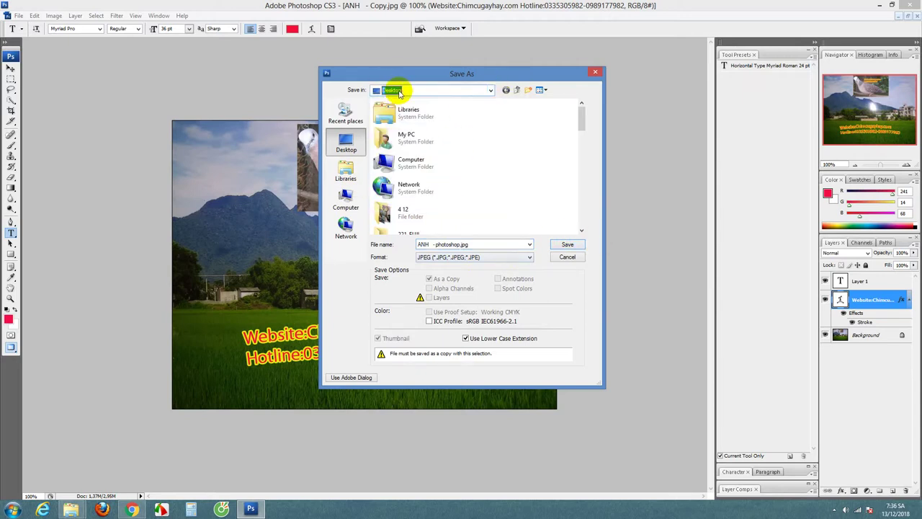
pyautogui.click(567, 244)
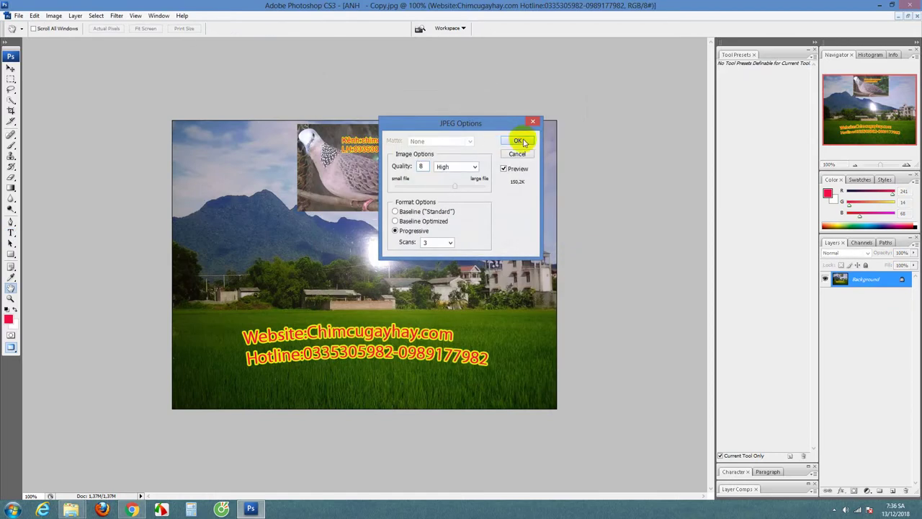
pyautogui.click(521, 142)
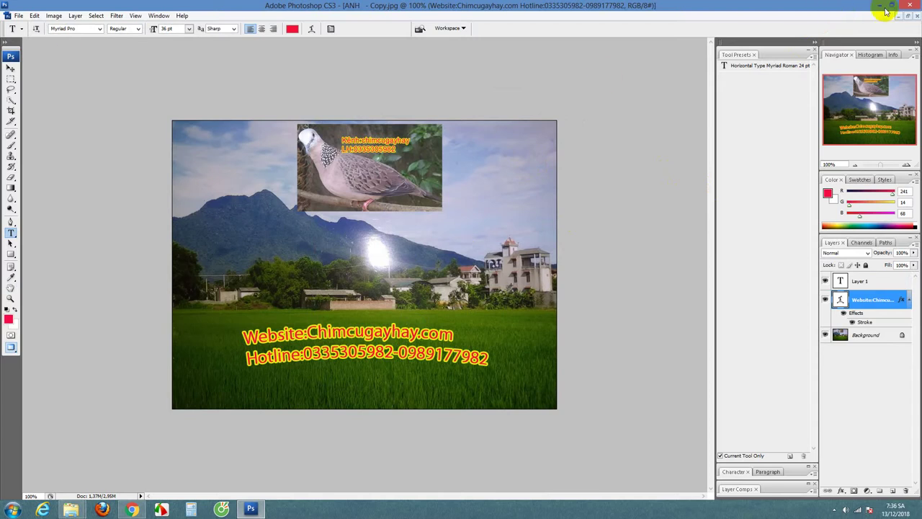
# Step: Close the image, saving it as ANH - Copy.psd with Maximize Compatibility, then quit Photoshop
pyautogui.click(913, 5)
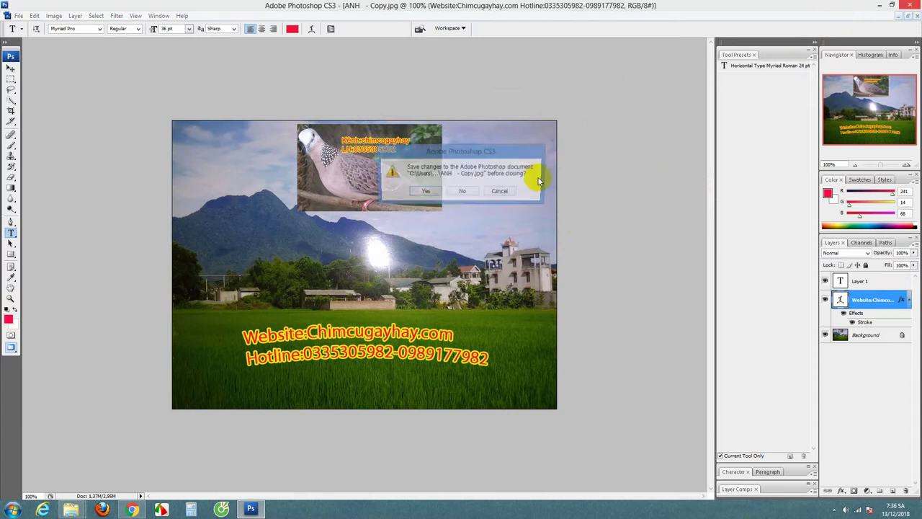
pyautogui.click(425, 191)
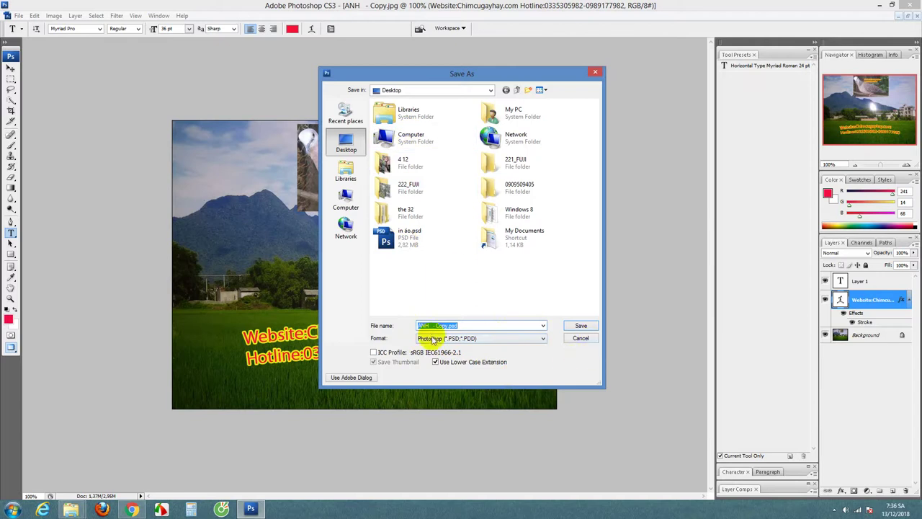
pyautogui.click(581, 325)
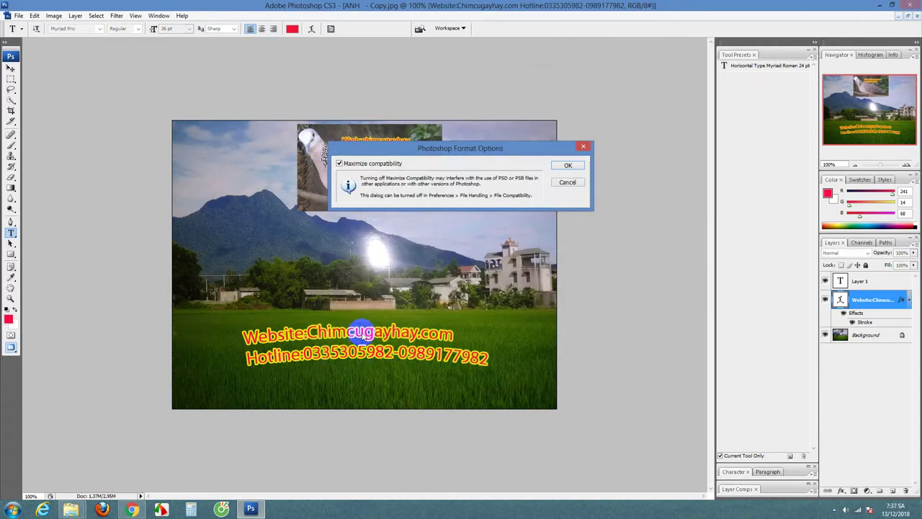
pyautogui.click(568, 166)
pyautogui.hotkey('ctrl', 'w')
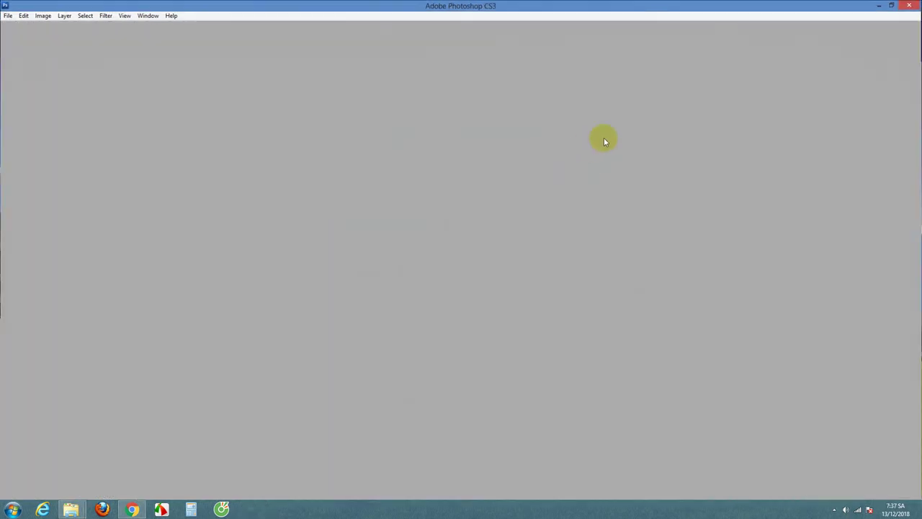
pyautogui.hotkey('ctrl', 'q')
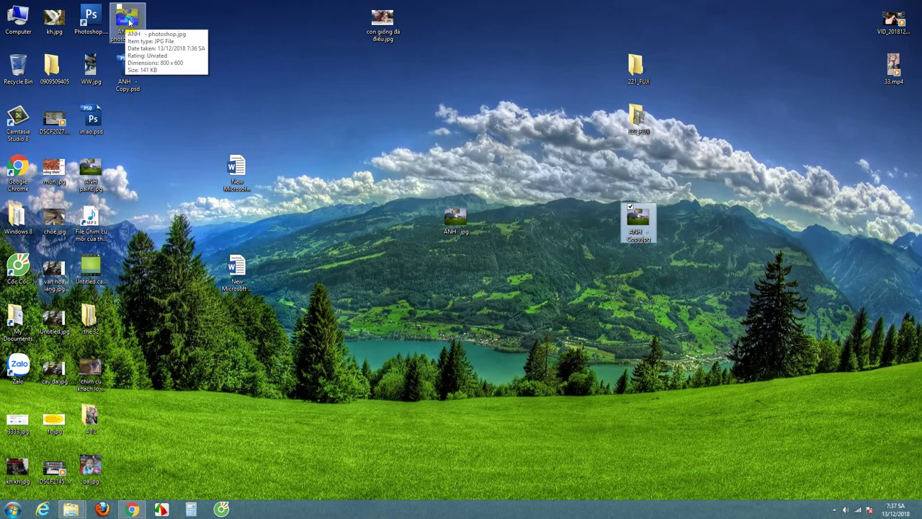
pyautogui.rightClick(129, 23)
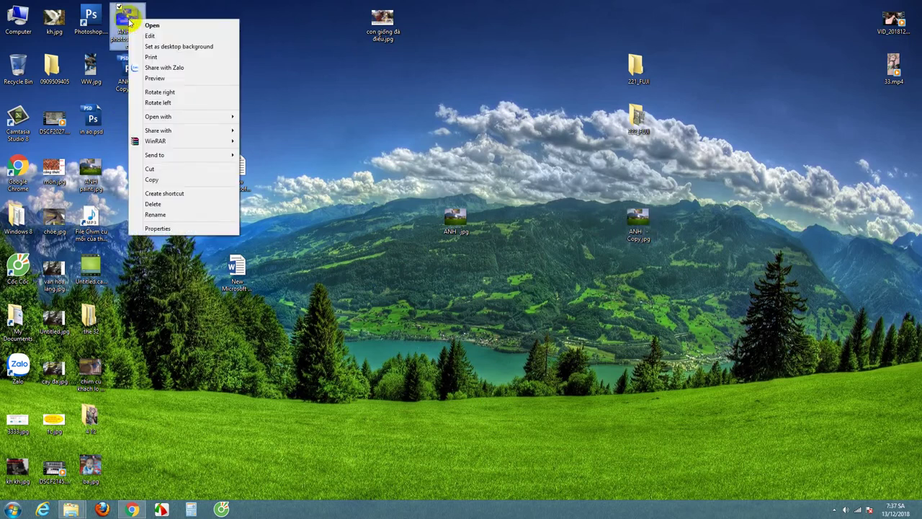
pyautogui.click(166, 79)
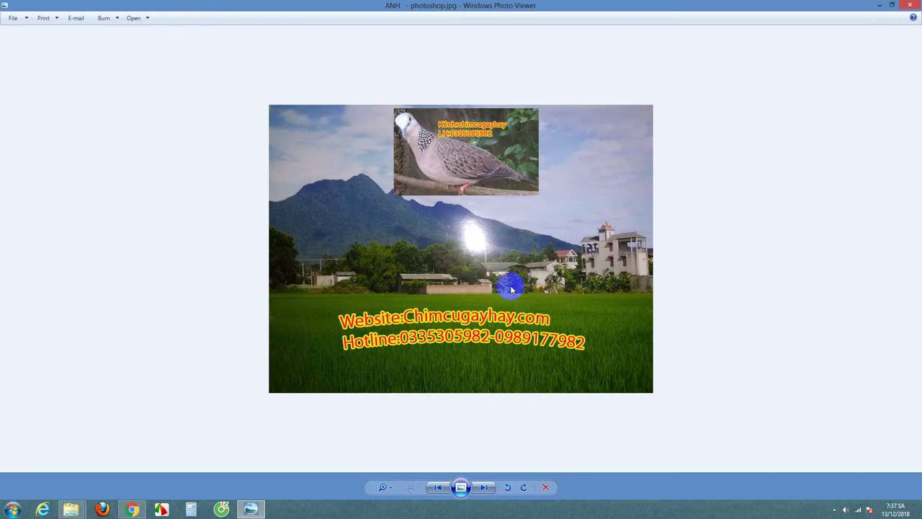
pyautogui.click(910, 6)
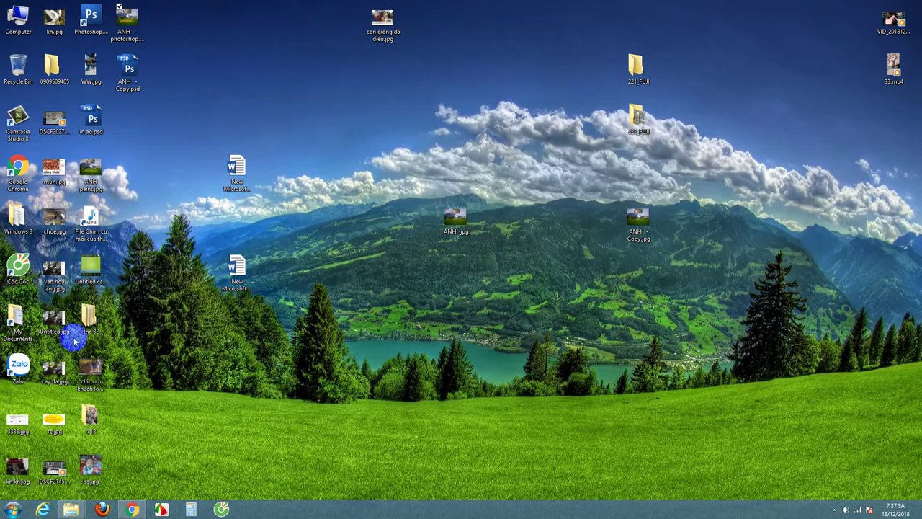
pyautogui.rightClick(24, 121)
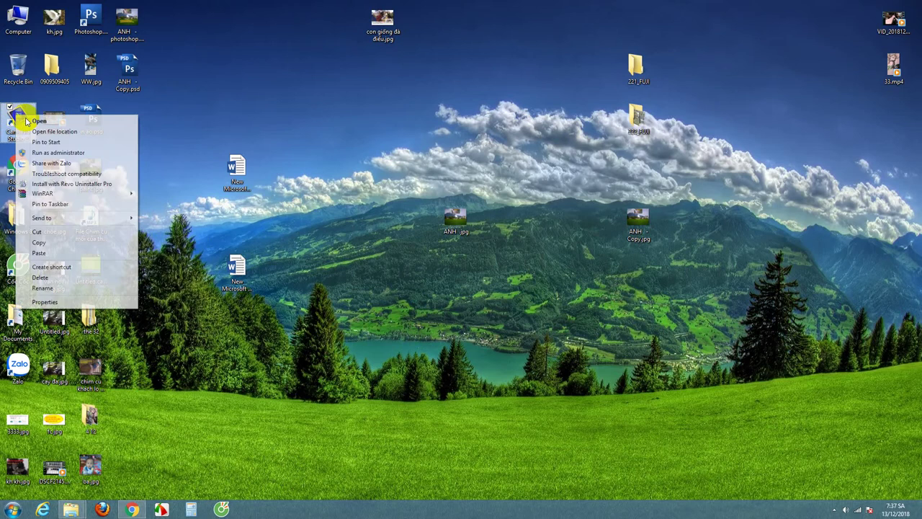
pyautogui.click(28, 119)
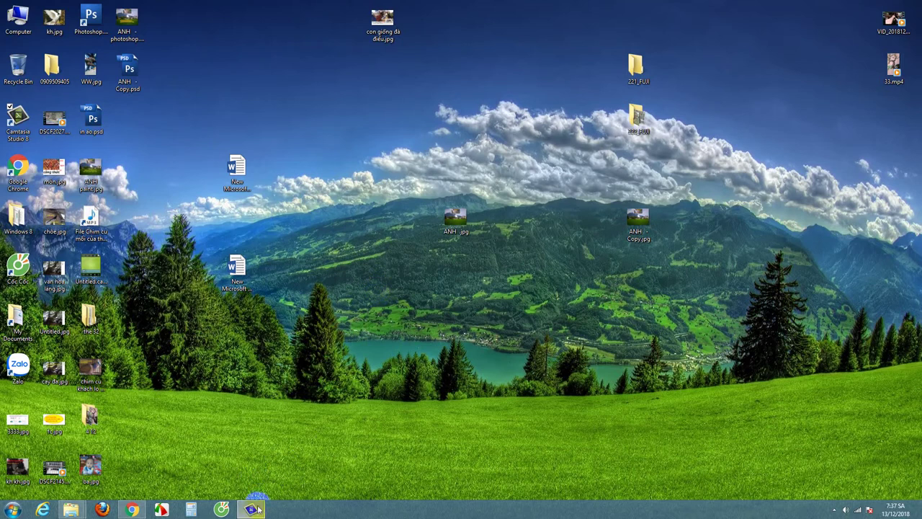
pyautogui.moveTo(252, 510)
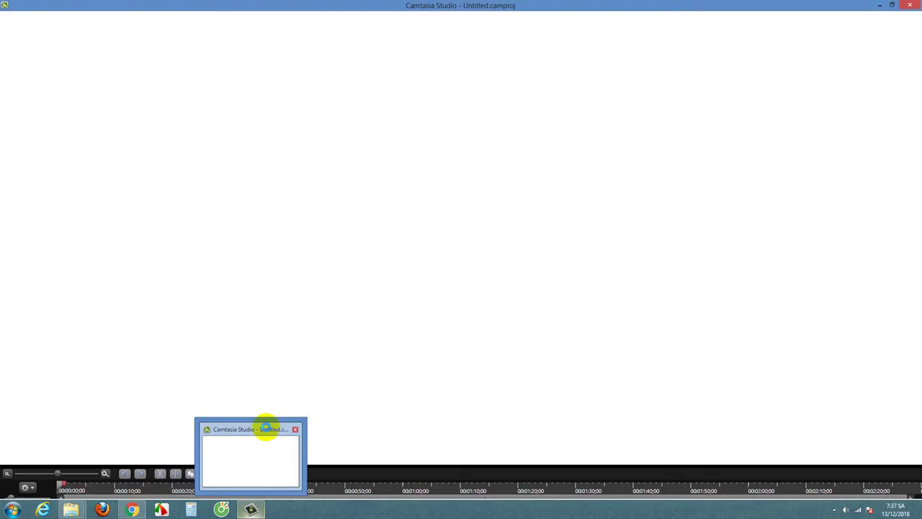
pyautogui.click(266, 428)
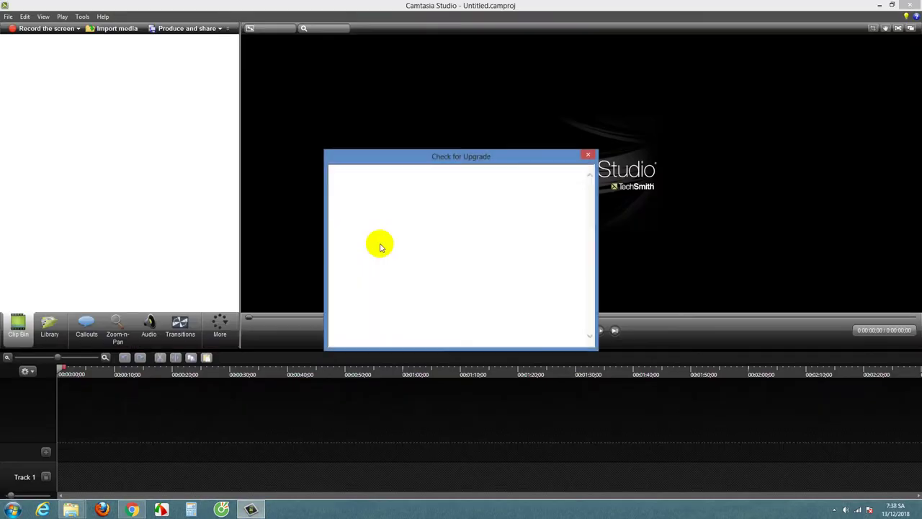
pyautogui.click(587, 154)
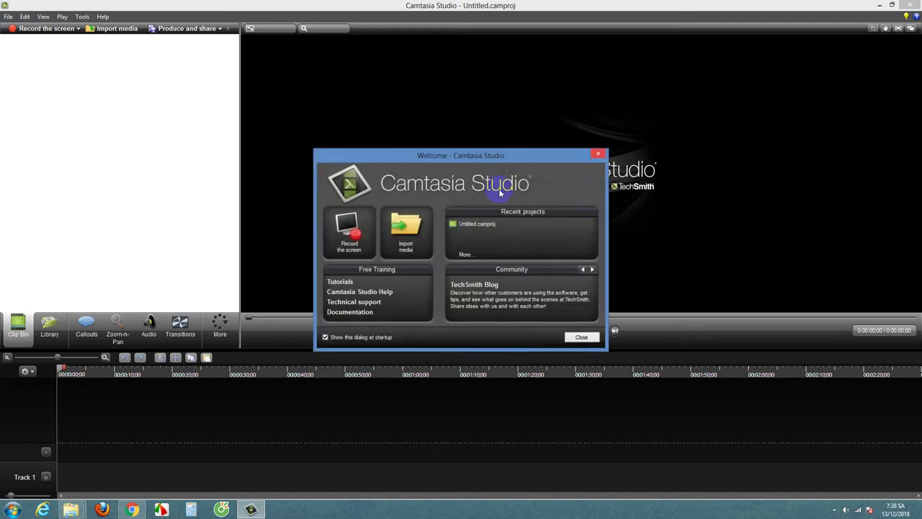
pyautogui.click(597, 154)
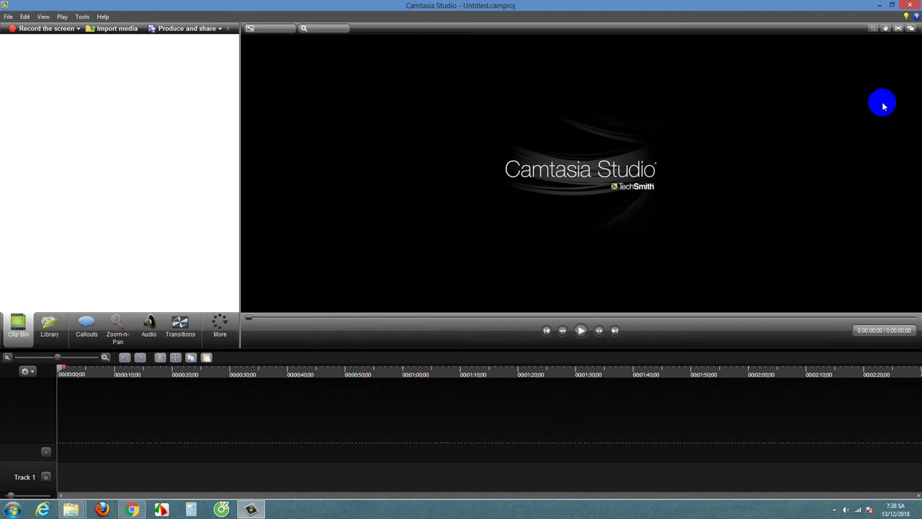
pyautogui.click(912, 6)
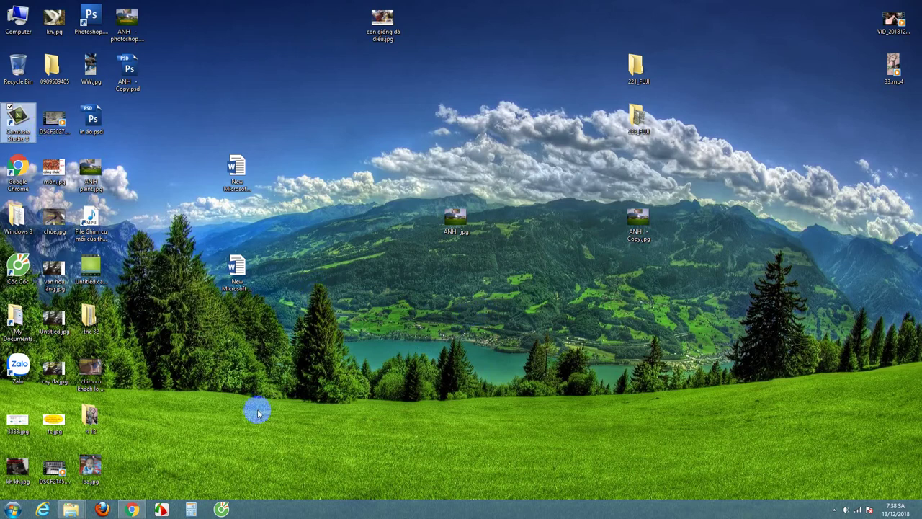
# Step: Bring Chrome back up and go to the Facebook profile's own timeline
pyautogui.moveTo(134, 511)
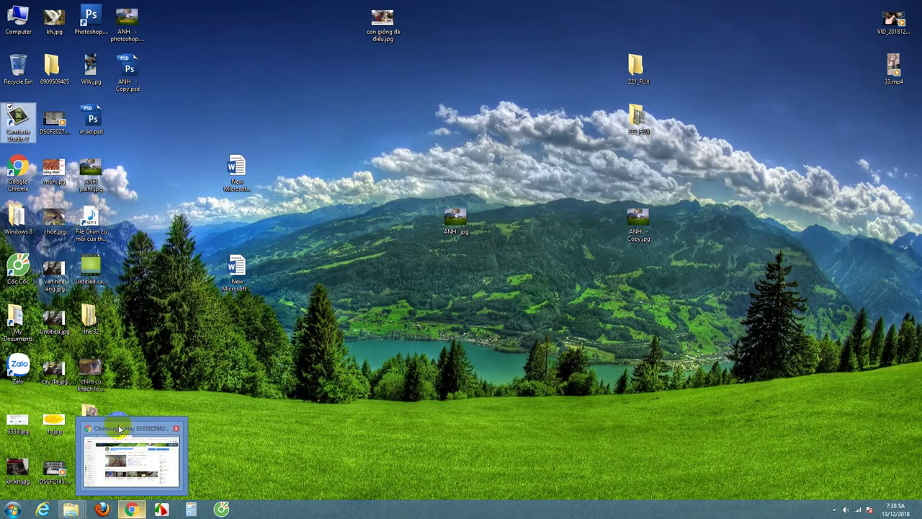
pyautogui.click(118, 428)
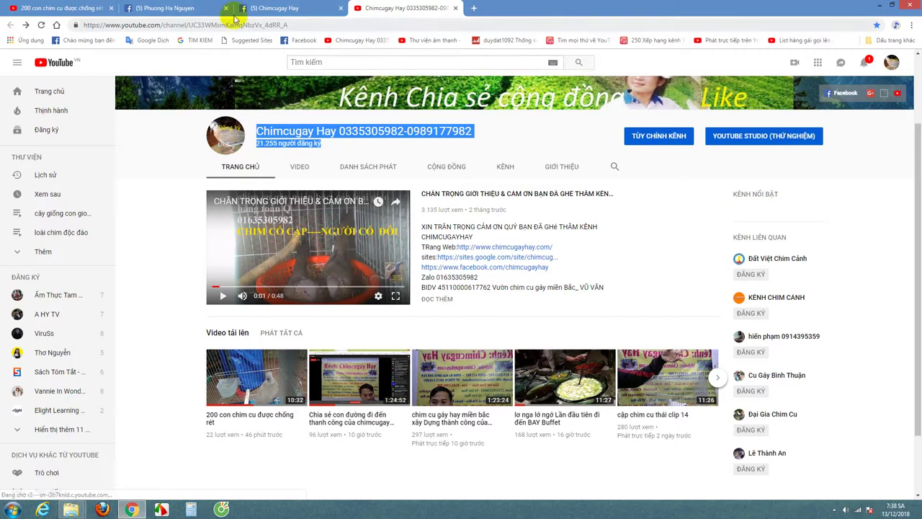
pyautogui.click(263, 8)
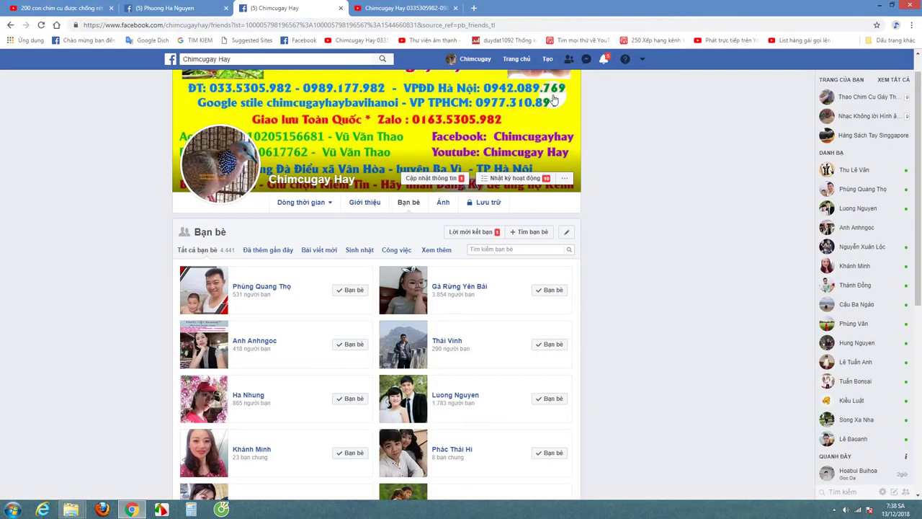
pyautogui.click(473, 59)
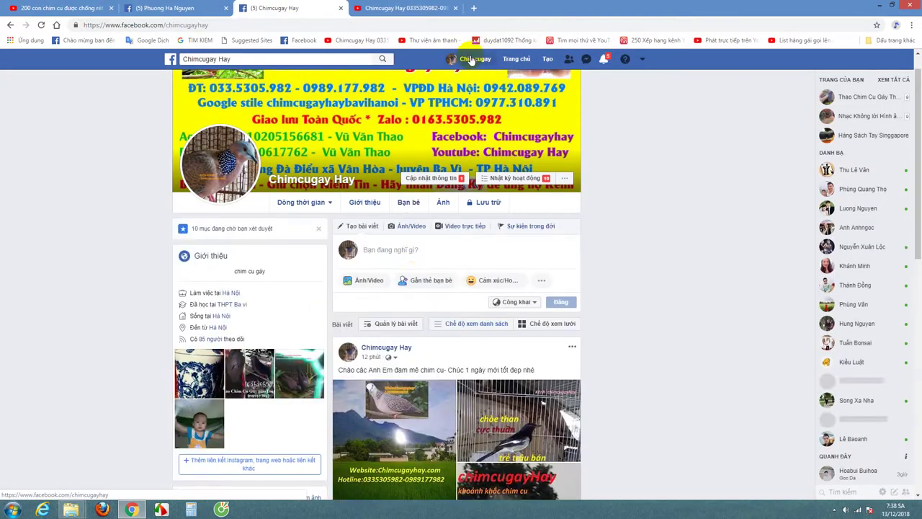
# Step: Attach ANH - photoshop.jpg as a photo to a new timeline post
pyautogui.click(362, 280)
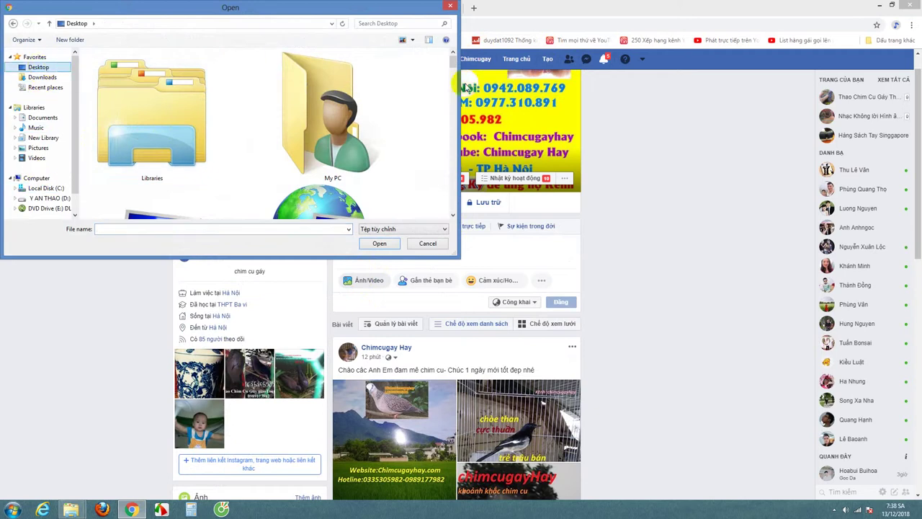
pyautogui.scroll(-2, 452, 72)
pyautogui.moveTo(452, 72); pyautogui.dragTo(439, 117)
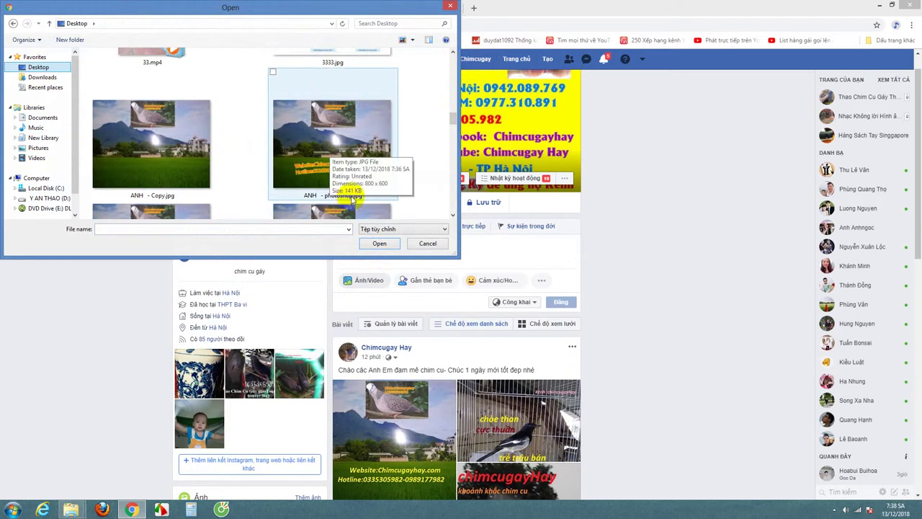
pyautogui.moveTo(449, 117)
pyautogui.mouseDown()
pyautogui.moveTo(449, 126)
pyautogui.moveTo(453, 117)
pyautogui.mouseUp()
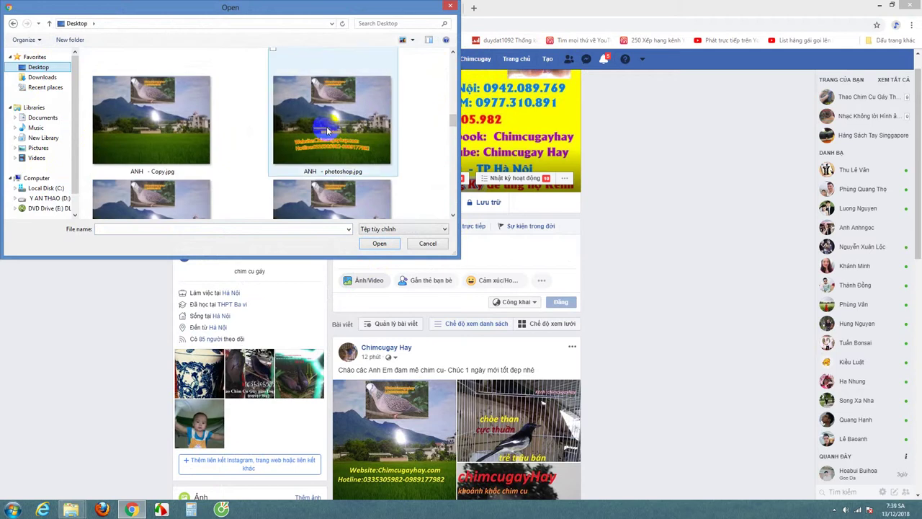
pyautogui.click(333, 137)
pyautogui.doubleClick(334, 137)
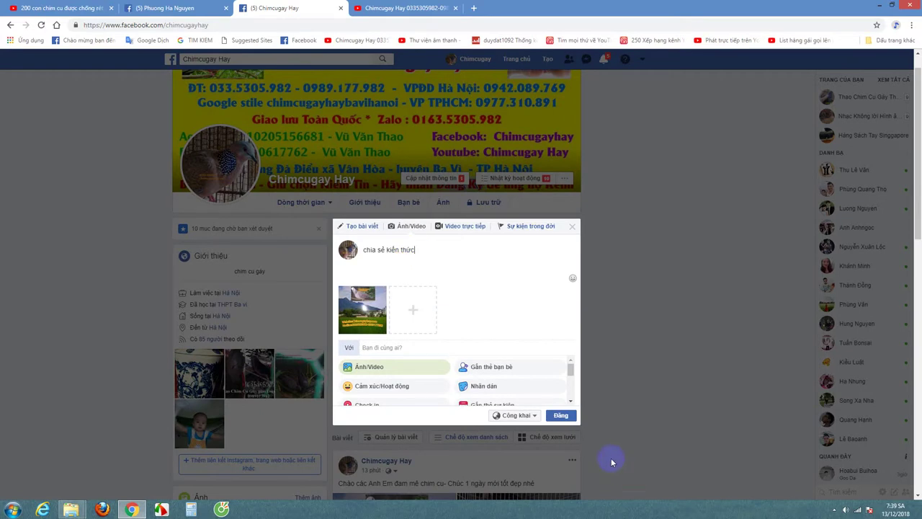
# Step: Publish the post captioned 'chia sẻ kiến thức' and scroll down to view it
pyautogui.click(564, 418)
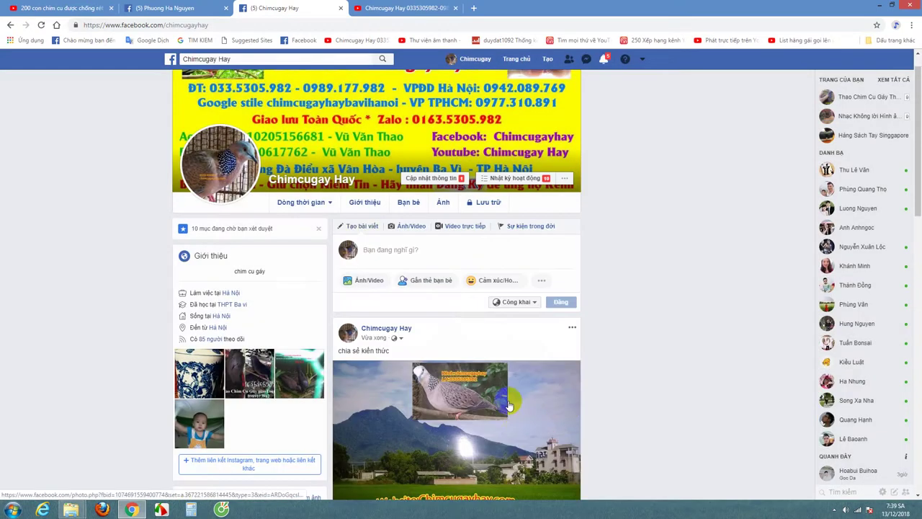
pyautogui.scroll(-1, 521, 425)
pyautogui.scroll(-3, 520, 425)
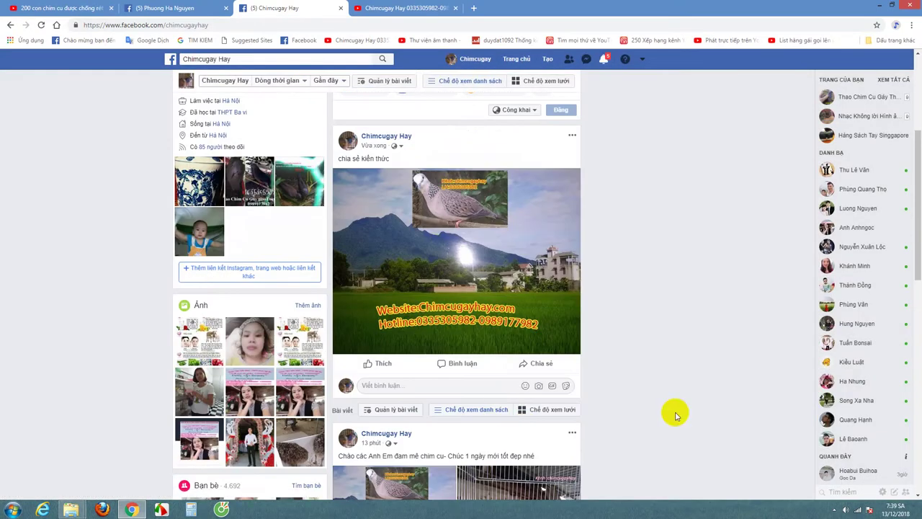